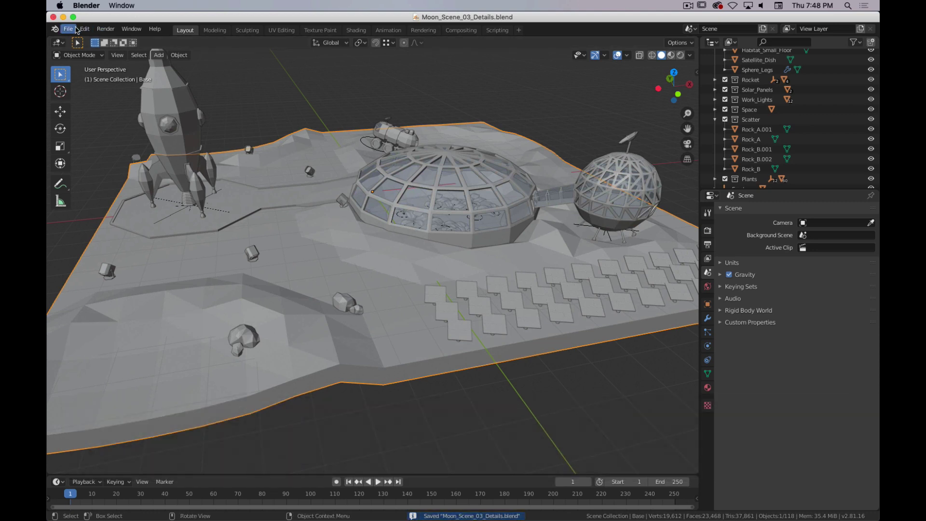
# Open Moon_Scene_02.blend and look over the simpler version of the moon base
pyautogui.click(76, 30)
pyautogui.moveTo(70, 35)
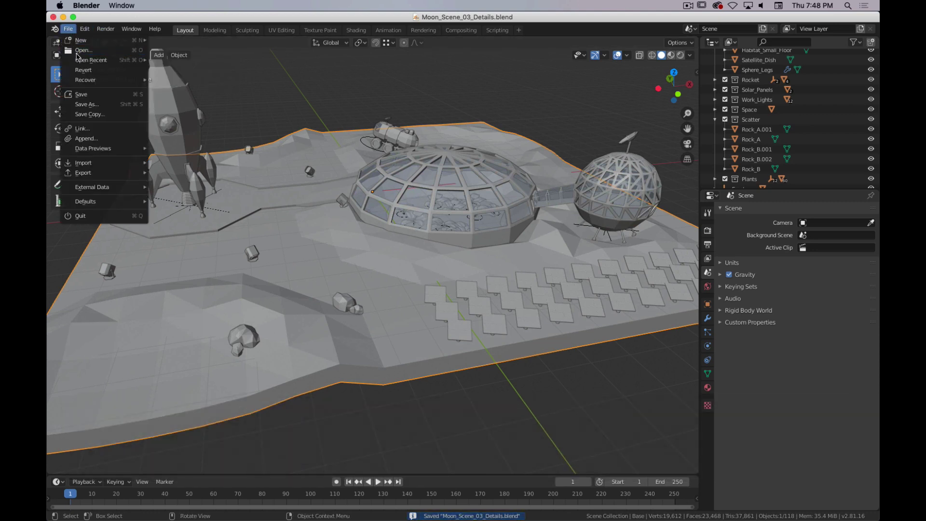
pyautogui.click(83, 50)
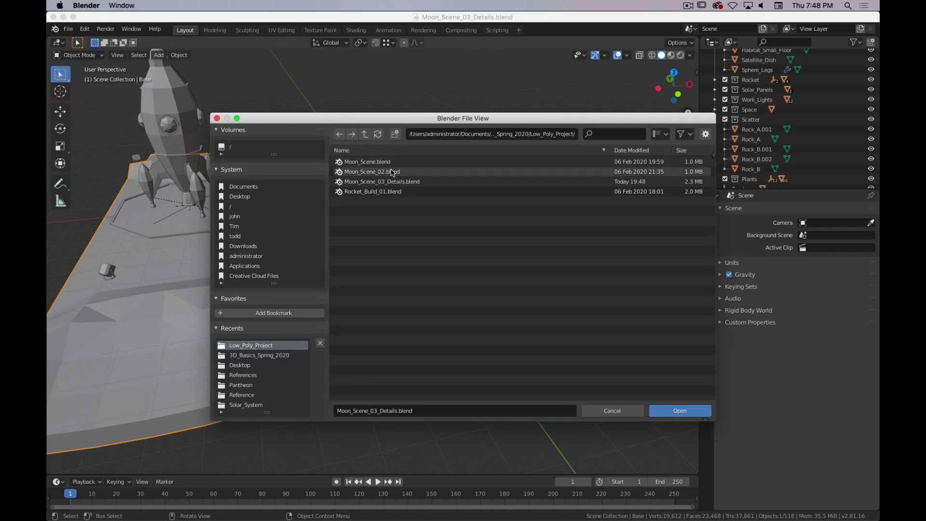
pyautogui.click(371, 172)
pyautogui.click(680, 410)
pyautogui.scroll(5, 412, 265)
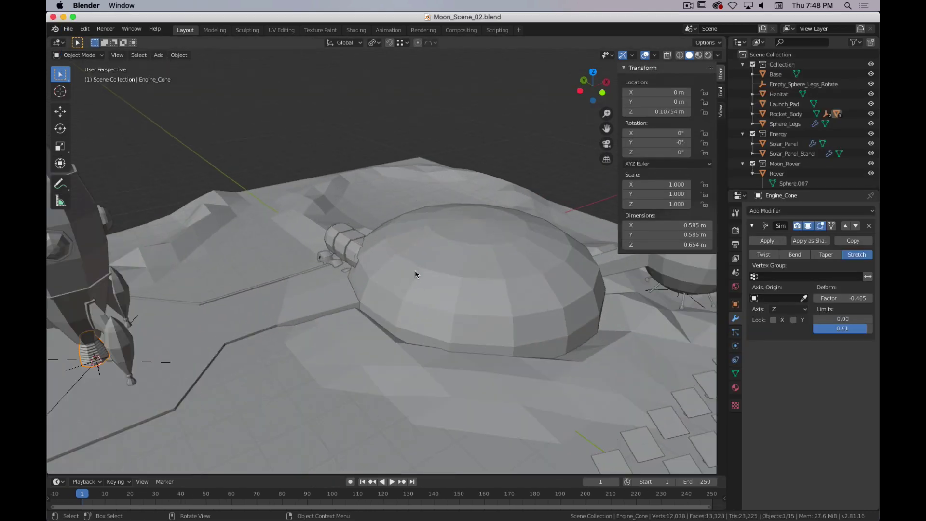
pyautogui.moveTo(415, 272); pyautogui.dragTo(409, 297, button='middle')
pyautogui.scroll(-6, 436, 290)
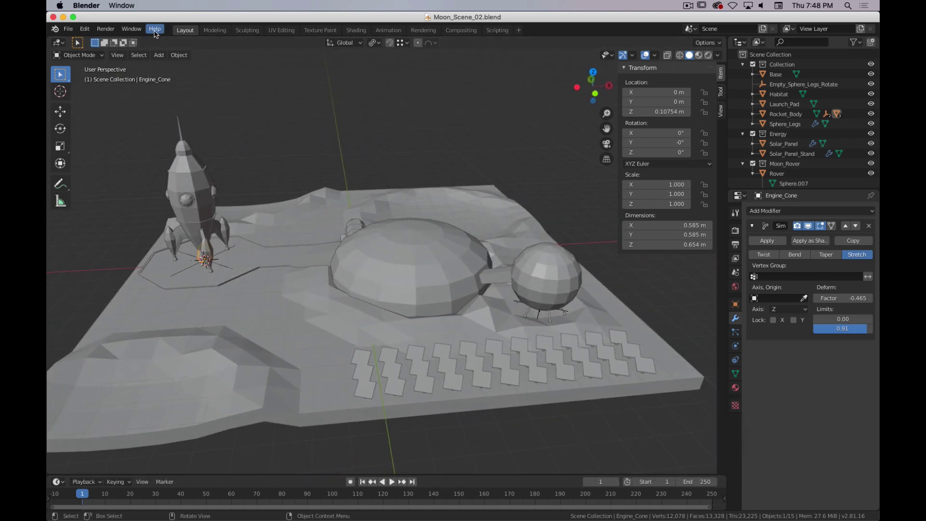
# Reopen the recent file Moon_Scene_03_Details.blend
pyautogui.click(67, 30)
pyautogui.moveTo(112, 85)
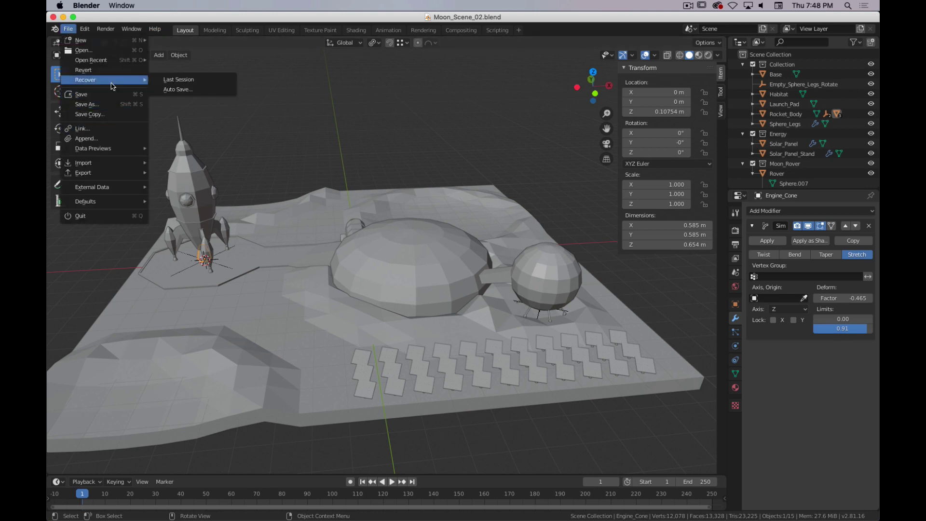
pyautogui.moveTo(117, 61)
pyautogui.click(210, 71)
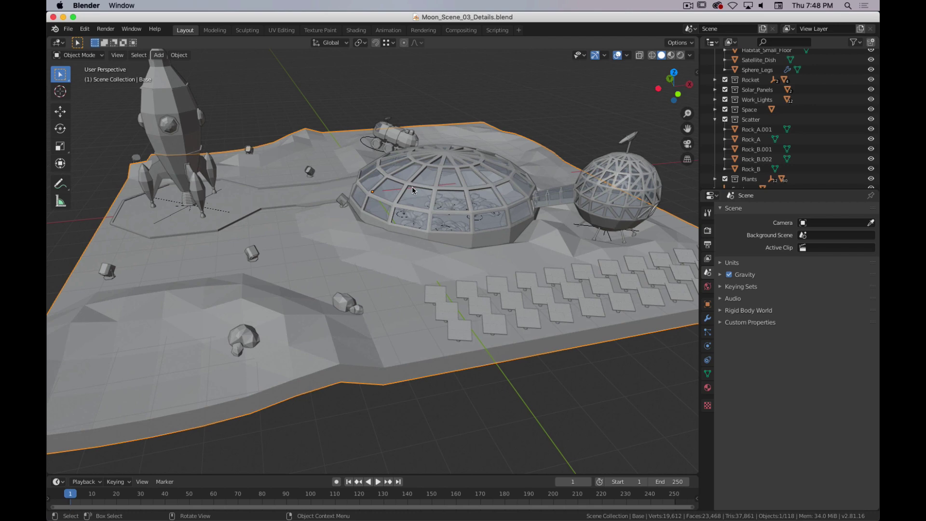
# Look over the detailed scene from several angles, covering the rocket, glass dome, sphere habitat, solar panels and rocks
pyautogui.keyDown('shift'); pyautogui.moveTo(308, 255); pyautogui.dragTo(256, 241, button='middle'); pyautogui.keyUp('shift')
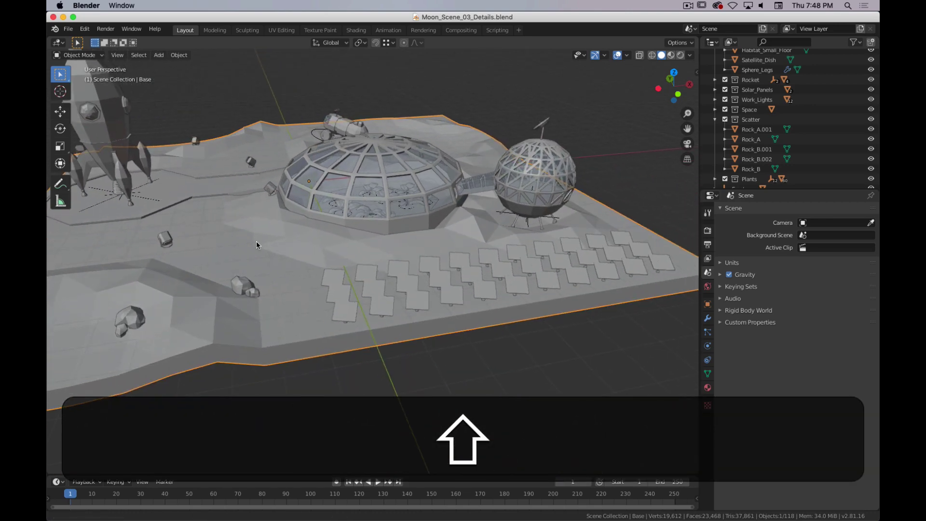
pyautogui.moveTo(536, 230)
pyautogui.mouseDown(button='middle')
pyautogui.moveTo(534, 241)
pyautogui.moveTo(545, 237)
pyautogui.moveTo(539, 225)
pyautogui.mouseUp(button='middle')
pyautogui.keyDown('shift'); pyautogui.moveTo(369, 220); pyautogui.dragTo(558, 246, button='middle'); pyautogui.keyUp('shift')
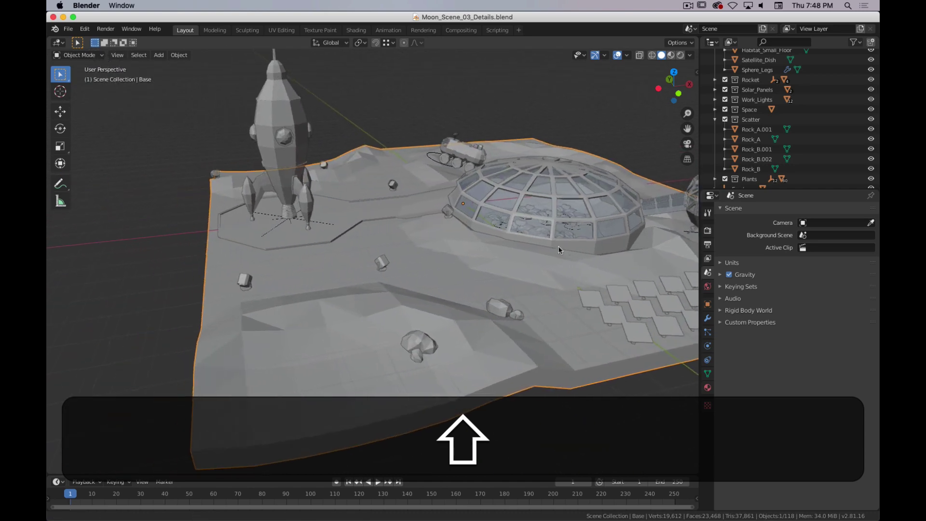
pyautogui.moveTo(383, 238)
pyautogui.keyDown('shift'); pyautogui.mouseDown(button='middle')
pyautogui.moveTo(358, 246)
pyautogui.moveTo(370, 233)
pyautogui.mouseUp(button='middle'); pyautogui.keyUp('shift')
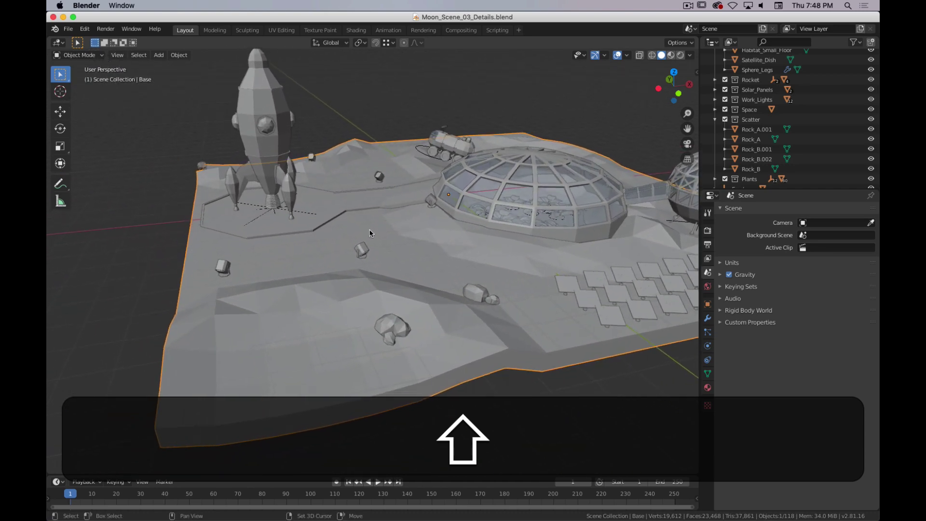
pyautogui.moveTo(301, 254); pyautogui.dragTo(308, 254, button='middle')
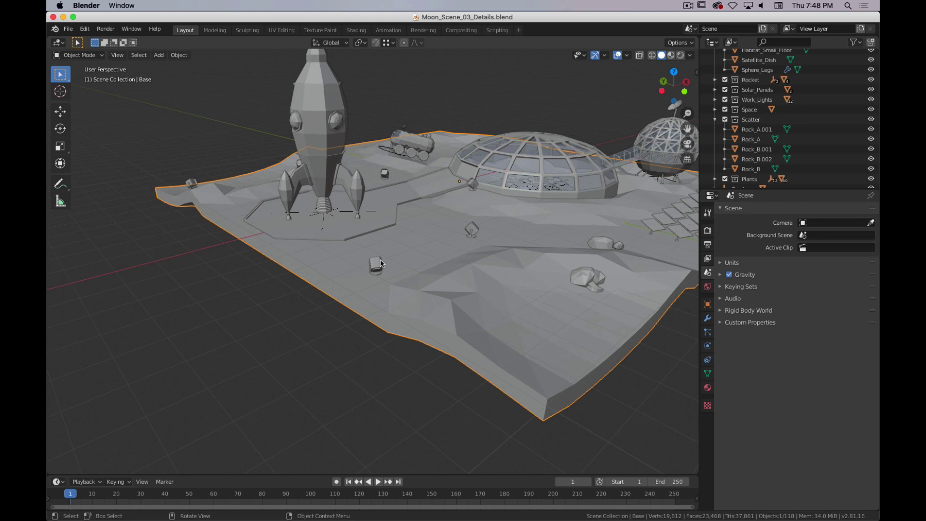
# Examine the work light's housing and its bracketed base up close, and how the lights are spread around the launch pad
pyautogui.scroll(3, 375, 233)
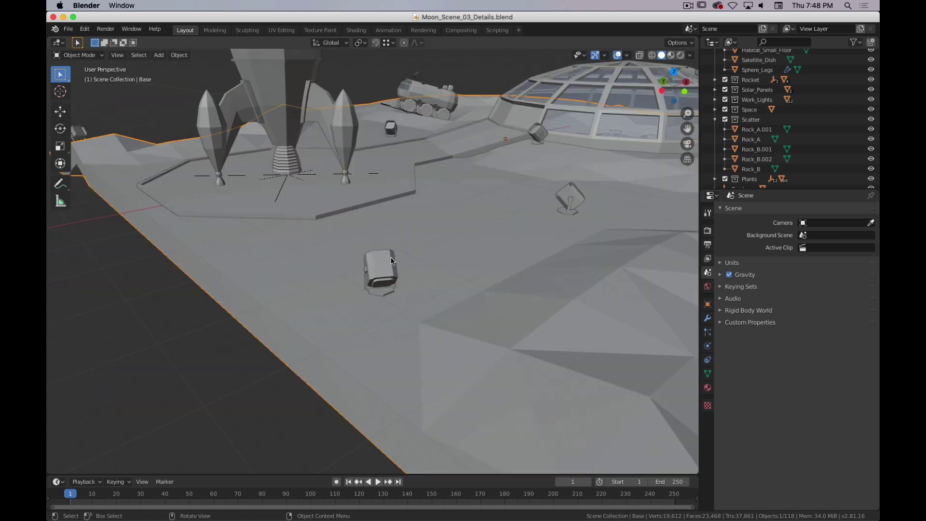
pyautogui.click(389, 263)
pyautogui.scroll(-4, 457, 243)
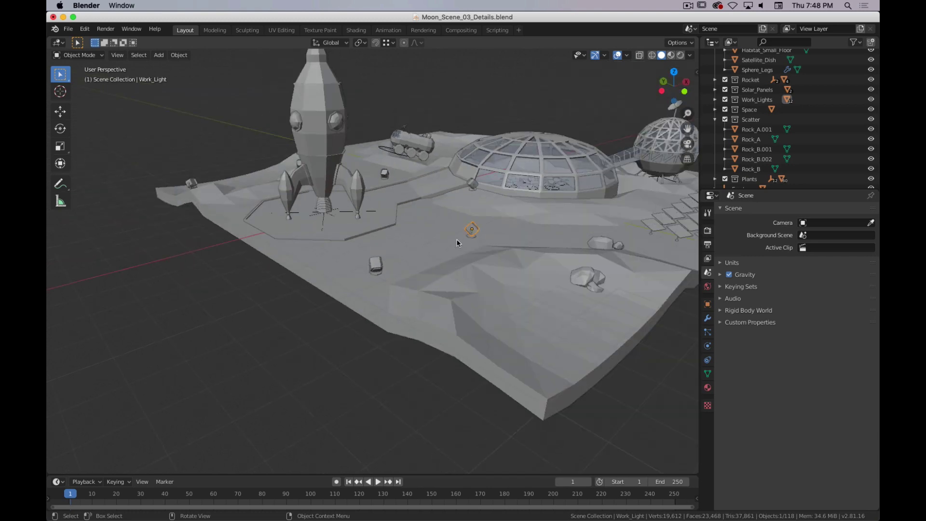
pyautogui.moveTo(458, 242); pyautogui.dragTo(349, 216, button='middle')
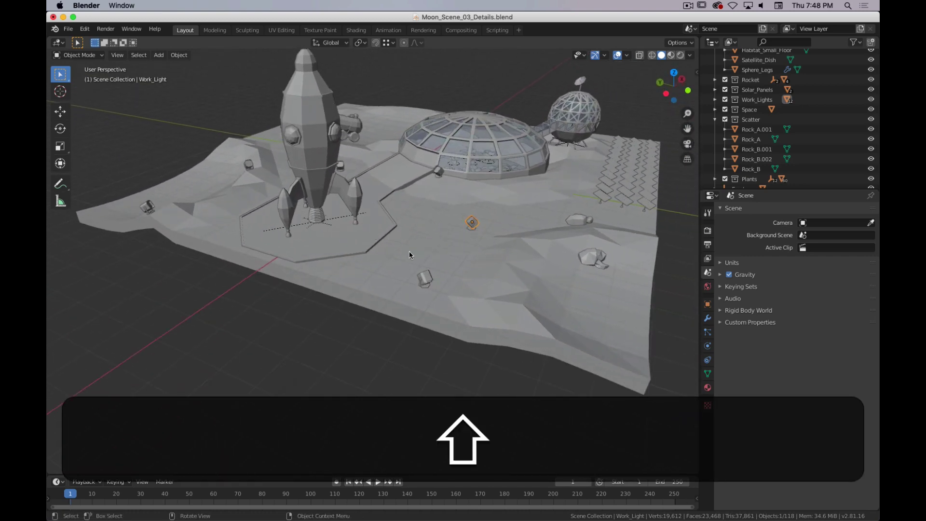
pyautogui.scroll(6, 414, 258)
pyautogui.keyDown('shift'); pyautogui.moveTo(591, 211); pyautogui.dragTo(505, 217, button='middle'); pyautogui.keyUp('shift')
pyautogui.press('KP_Decimal')
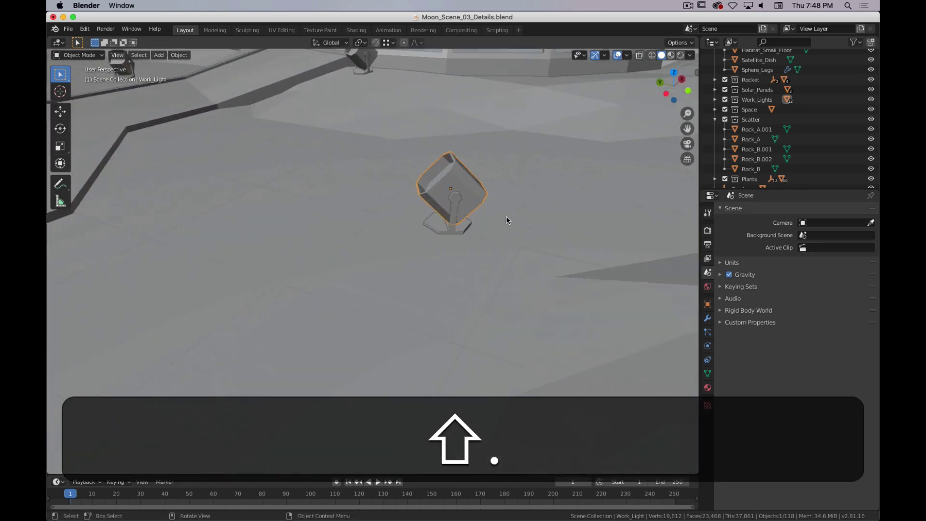
pyautogui.moveTo(458, 309); pyautogui.dragTo(424, 342, button='middle')
pyautogui.click(409, 381)
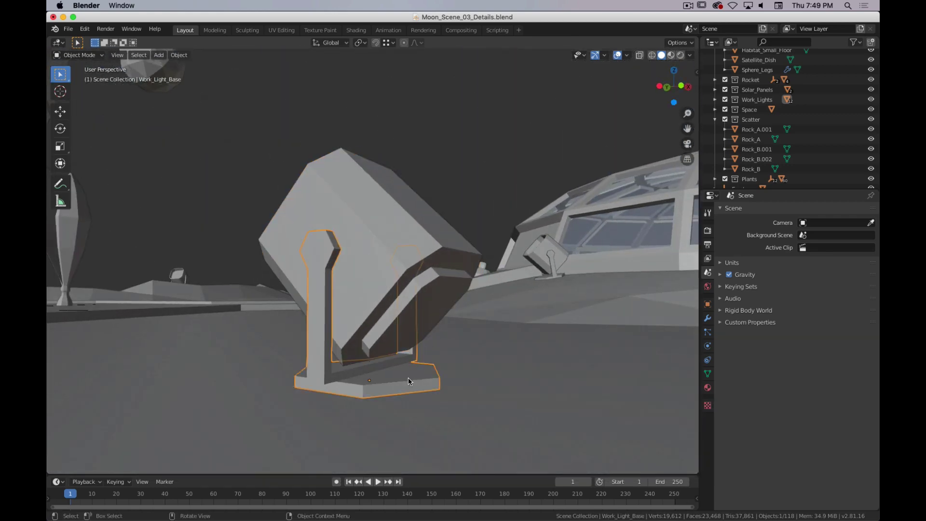
pyautogui.moveTo(409, 381); pyautogui.dragTo(355, 186, button='middle')
pyautogui.click(374, 264)
pyautogui.scroll(-6, 314, 295)
pyautogui.scroll(6, 393, 273)
pyautogui.scroll(-5, 393, 274)
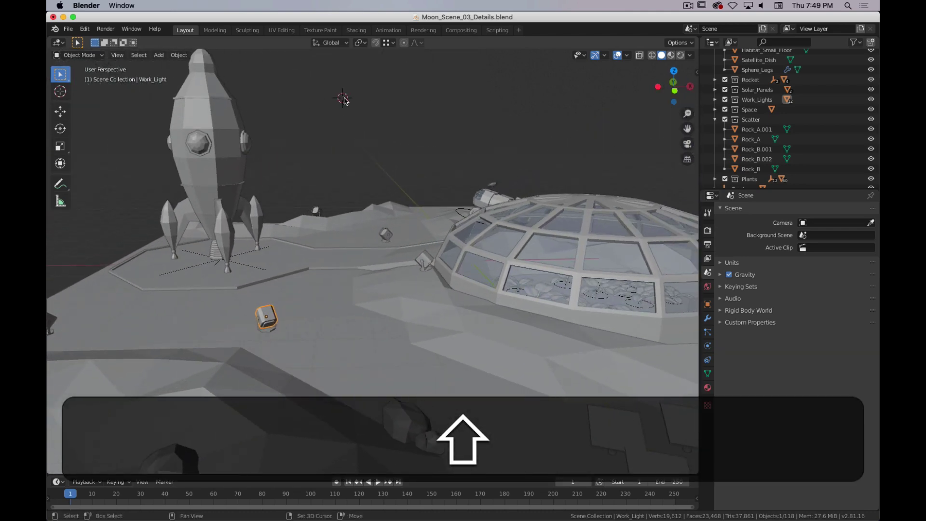
# Add a 2 m cube above the terrain near the rocket and enter Edit Mode on it
pyautogui.hotkey('shift', 'a')
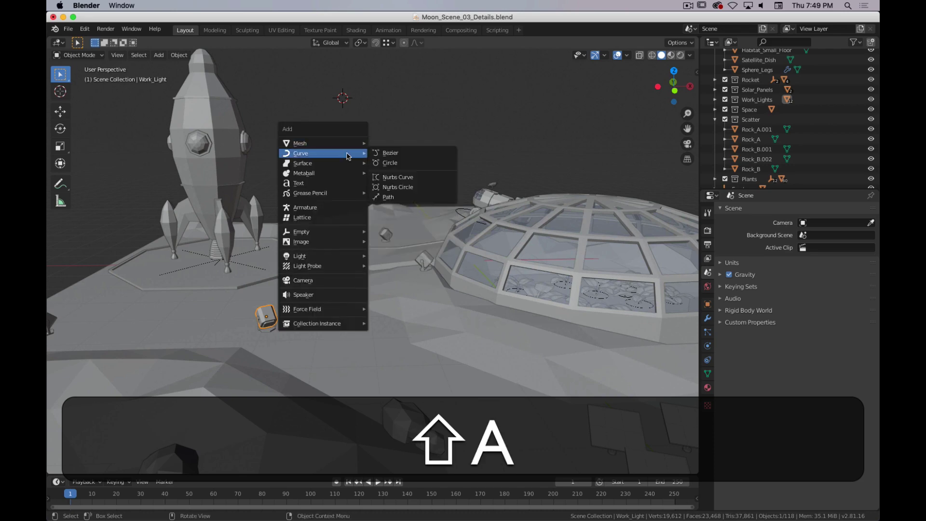
pyautogui.moveTo(341, 144)
pyautogui.click(402, 153)
pyautogui.moveTo(395, 116); pyautogui.dragTo(372, 112, button='middle')
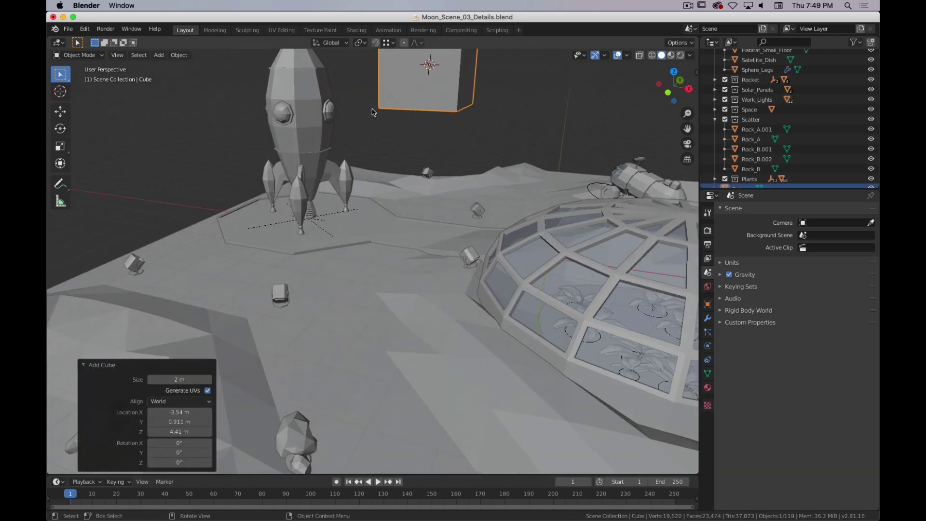
pyautogui.press('Tab')
pyautogui.keyDown('shift'); pyautogui.moveTo(434, 137); pyautogui.dragTo(405, 246, button='middle'); pyautogui.keyUp('shift')
# Select the cube's four parallel long edges and bevel them with one segment about 0.44 m wide
pyautogui.hotkey('shift', '2')
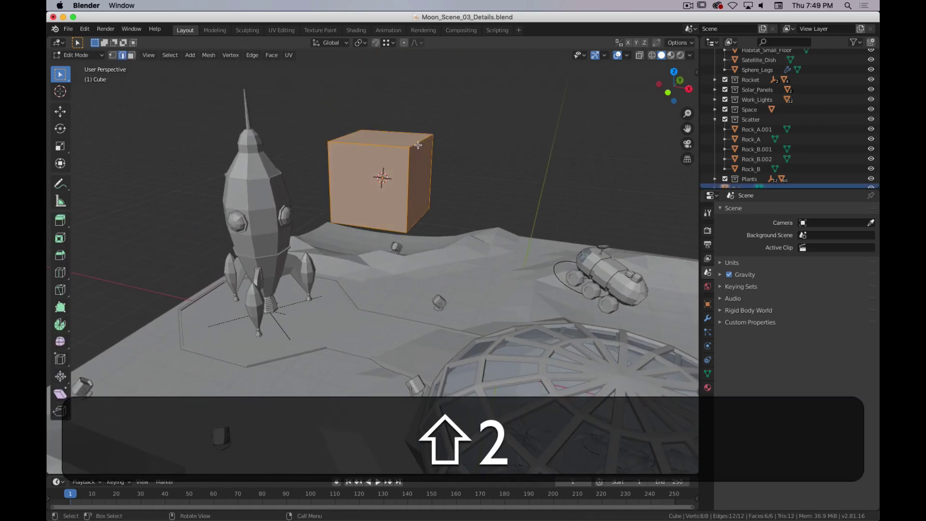
pyautogui.scroll(2, 418, 145)
pyautogui.click(441, 198)
pyautogui.moveTo(372, 168); pyautogui.dragTo(314, 146, button='middle')
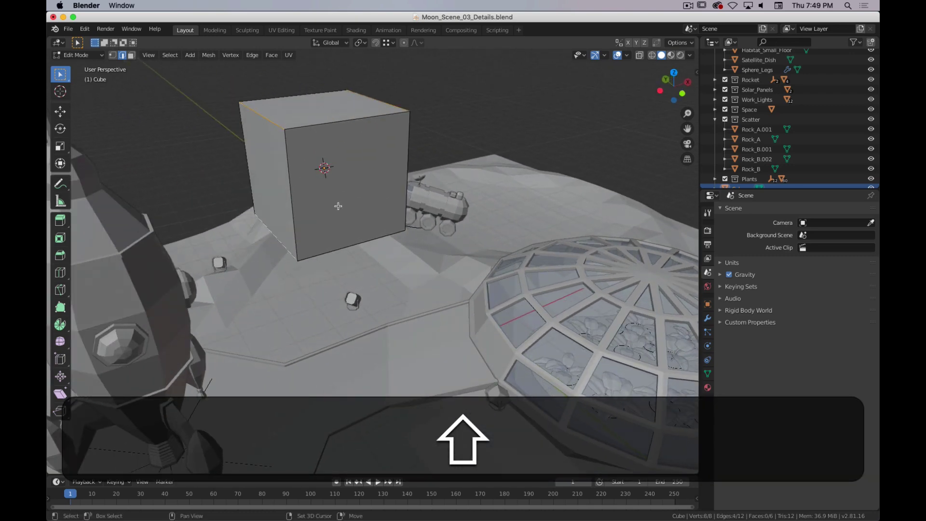
pyautogui.moveTo(338, 206); pyautogui.dragTo(454, 171, button='middle')
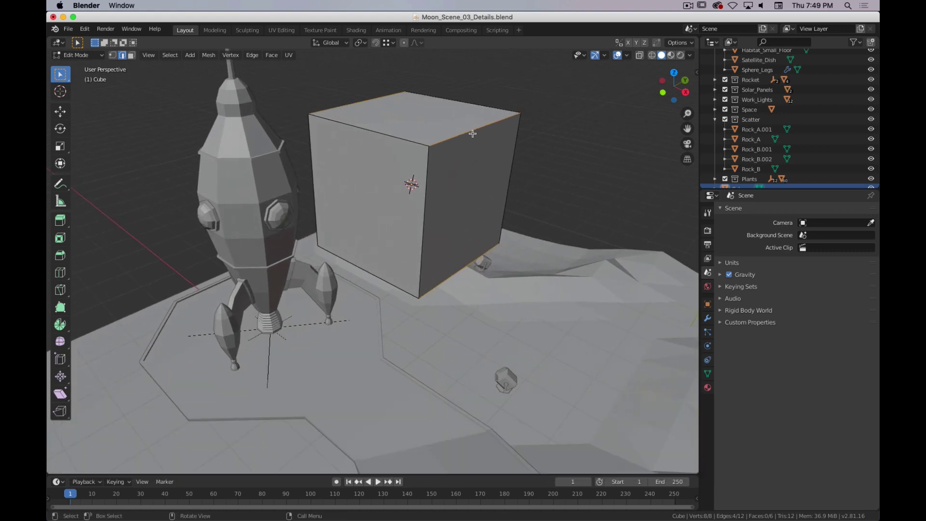
pyautogui.hotkey('ctrl', 'b')
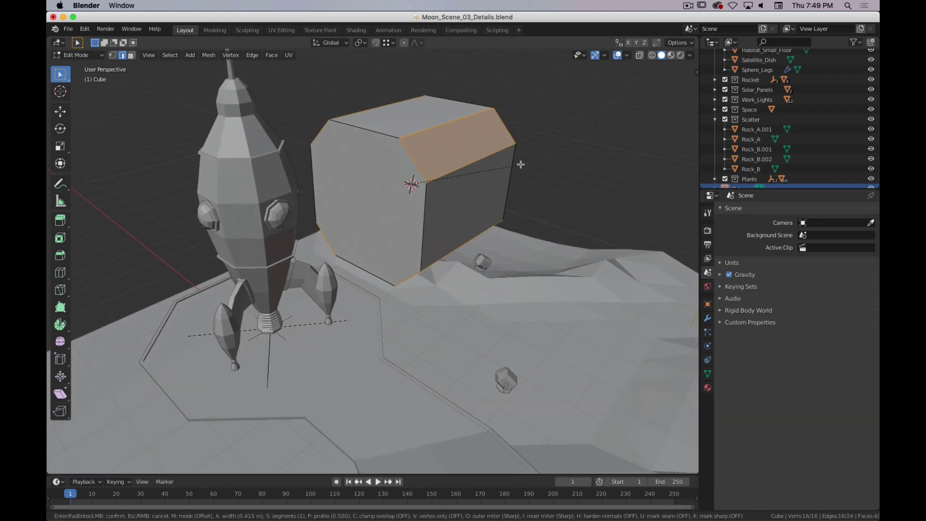
pyautogui.click(520, 165)
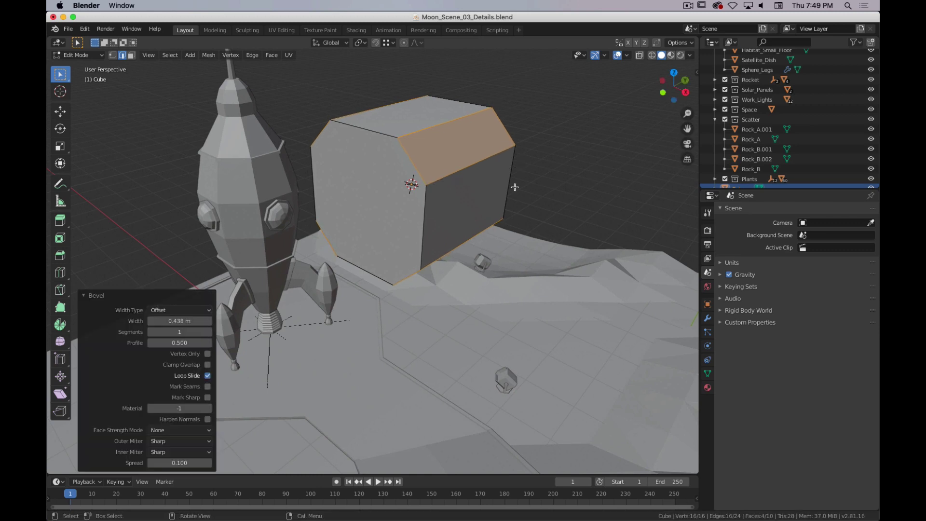
# Inset one octagonal end face of the cube by about 0.45 m and extrude the inner face outward
pyautogui.moveTo(520, 166); pyautogui.dragTo(470, 205, button='middle')
pyautogui.press('3')
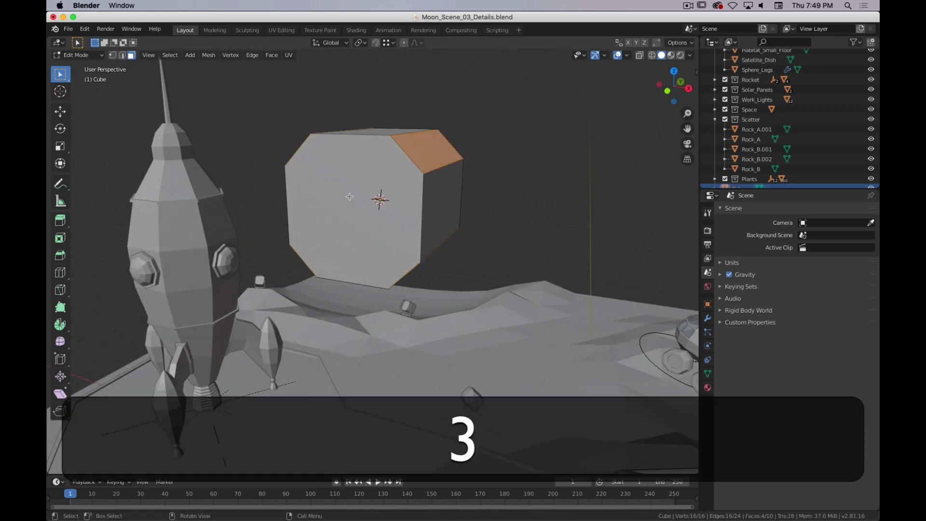
pyautogui.click(350, 196)
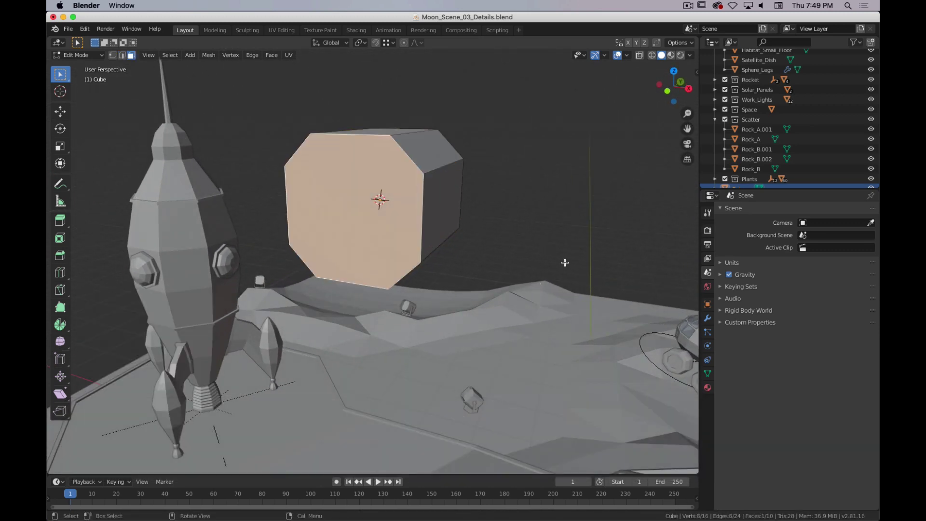
pyautogui.press('i')
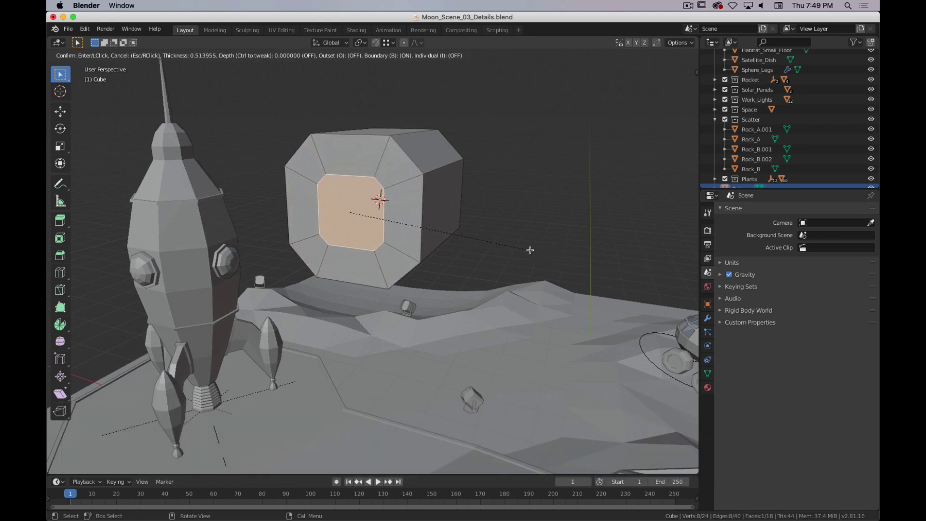
pyautogui.click(534, 249)
pyautogui.press('e')
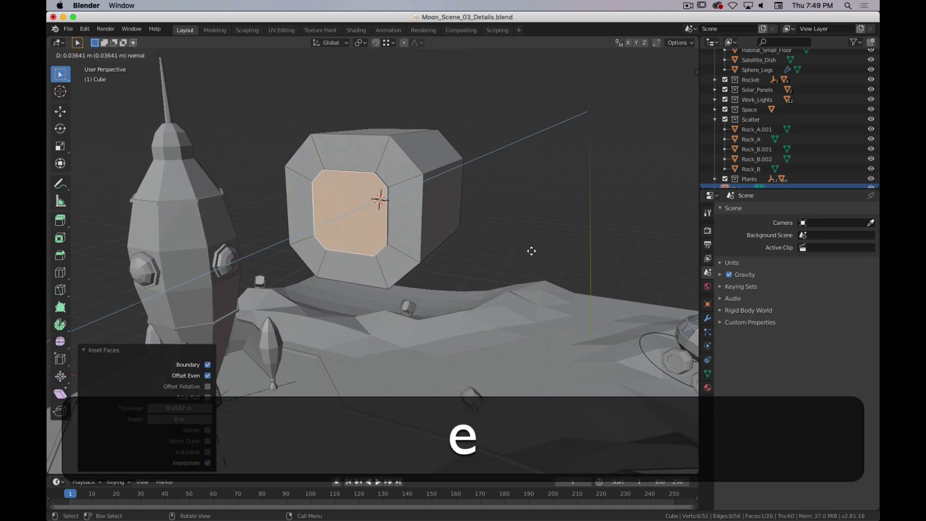
pyautogui.click(527, 251)
# Inset the opposite octagonal end face to leave a thin rim and extrude the inner face inward
pyautogui.moveTo(530, 208); pyautogui.dragTo(391, 212, button='middle')
pyautogui.keyDown('shift'); pyautogui.moveTo(569, 225); pyautogui.dragTo(448, 221, button='middle'); pyautogui.keyUp('shift')
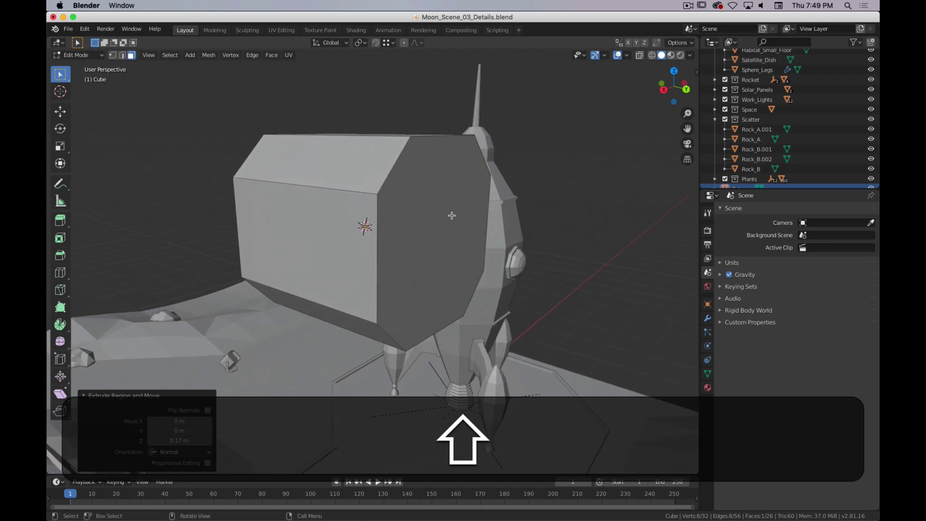
pyautogui.click(452, 218)
pyautogui.press('i')
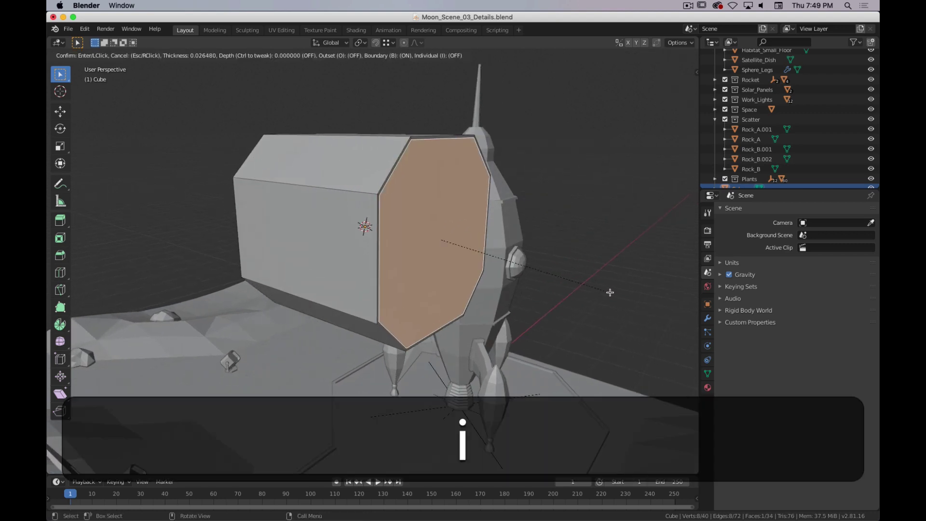
pyautogui.click(606, 291)
pyautogui.press('e')
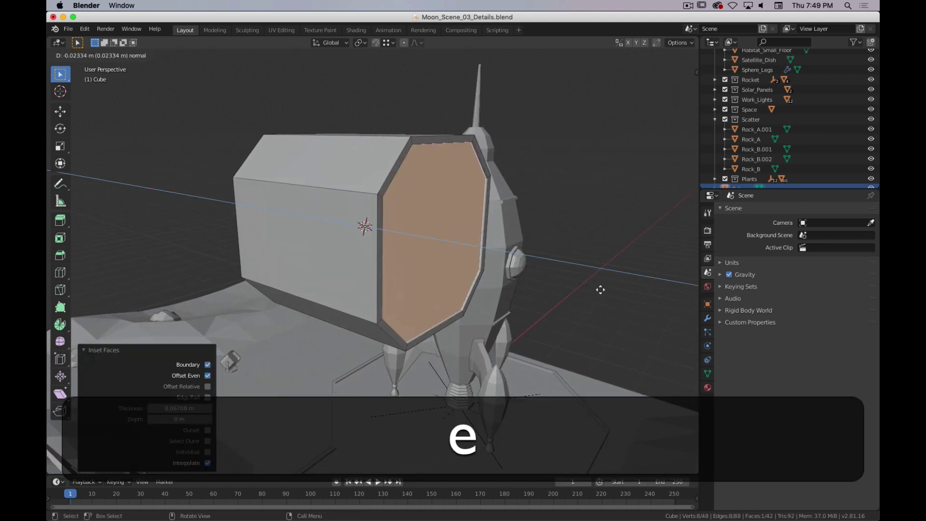
pyautogui.click(574, 283)
# Return to Object Mode and delete the demonstration cube
pyautogui.press('Tab')
pyautogui.moveTo(383, 293); pyautogui.dragTo(395, 311, button='middle')
pyautogui.scroll(-5, 463, 335)
pyautogui.press('Delete')
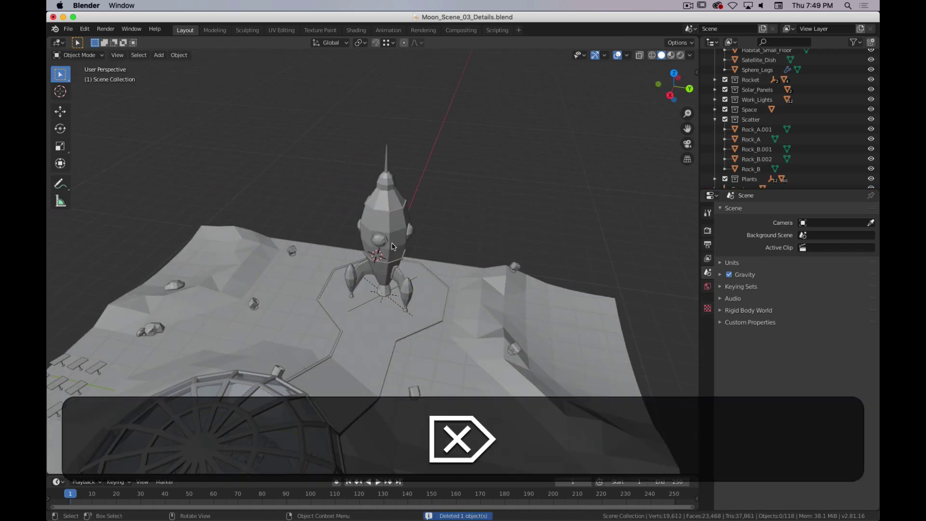
# Frame the rover and examine its body, windows and the small inset panels on its front
pyautogui.keyDown('shift'); pyautogui.moveTo(256, 324); pyautogui.dragTo(390, 253, button='middle'); pyautogui.keyUp('shift')
pyautogui.scroll(4, 389, 253)
pyautogui.scroll(3, 292, 311)
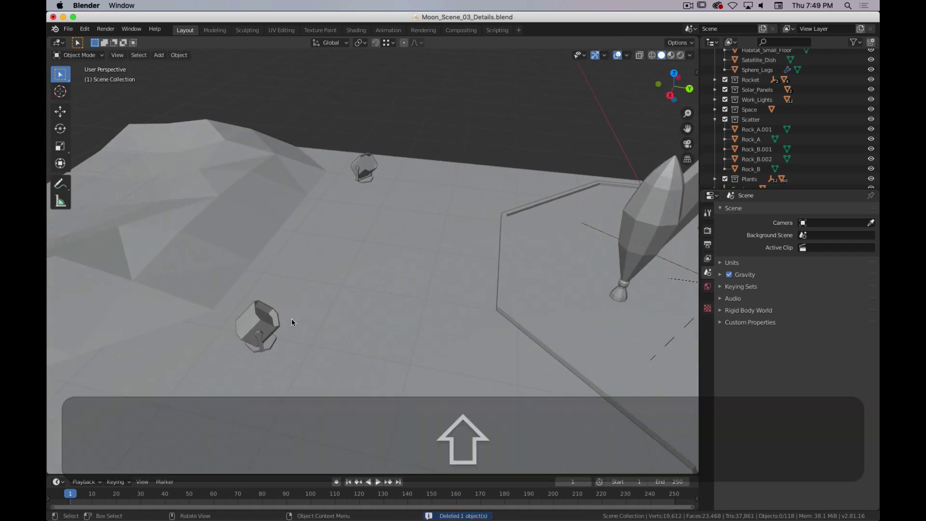
pyautogui.keyDown('shift'); pyautogui.moveTo(291, 320); pyautogui.dragTo(414, 225, button='middle'); pyautogui.keyUp('shift')
pyautogui.scroll(-8, 439, 321)
pyautogui.click(458, 207)
pyautogui.press('.')
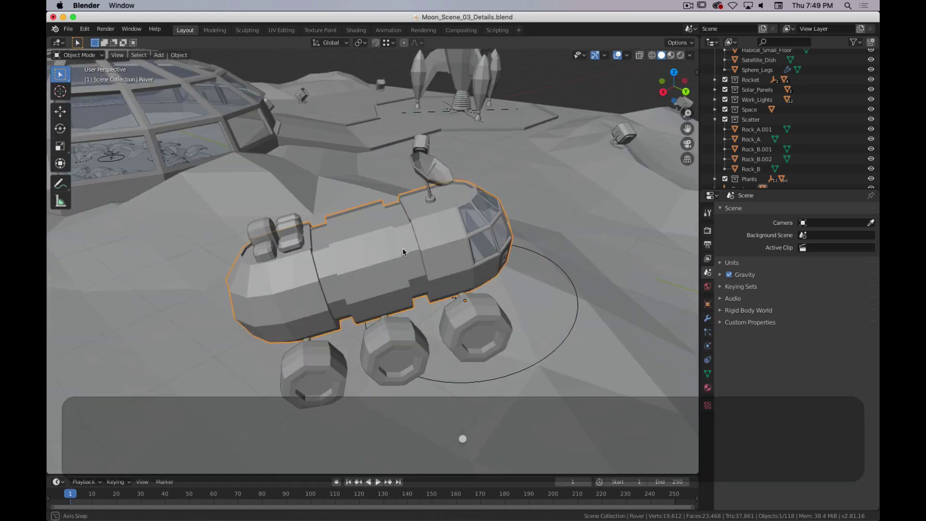
pyautogui.moveTo(403, 251)
pyautogui.mouseDown(button='middle')
pyautogui.moveTo(326, 239)
pyautogui.moveTo(403, 268)
pyautogui.mouseUp(button='middle')
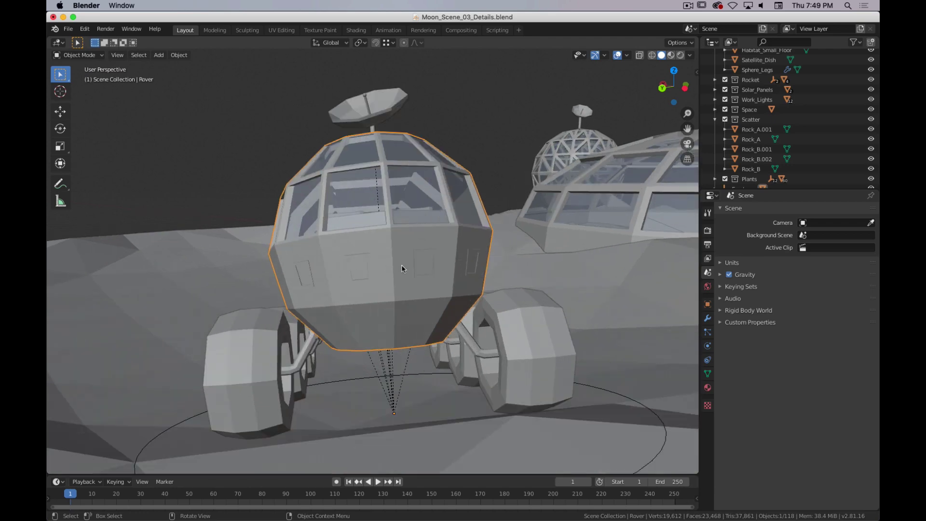
pyautogui.moveTo(443, 239); pyautogui.dragTo(384, 222, button='middle')
pyautogui.moveTo(384, 222); pyautogui.dragTo(357, 253, button='middle')
pyautogui.scroll(8, 357, 253)
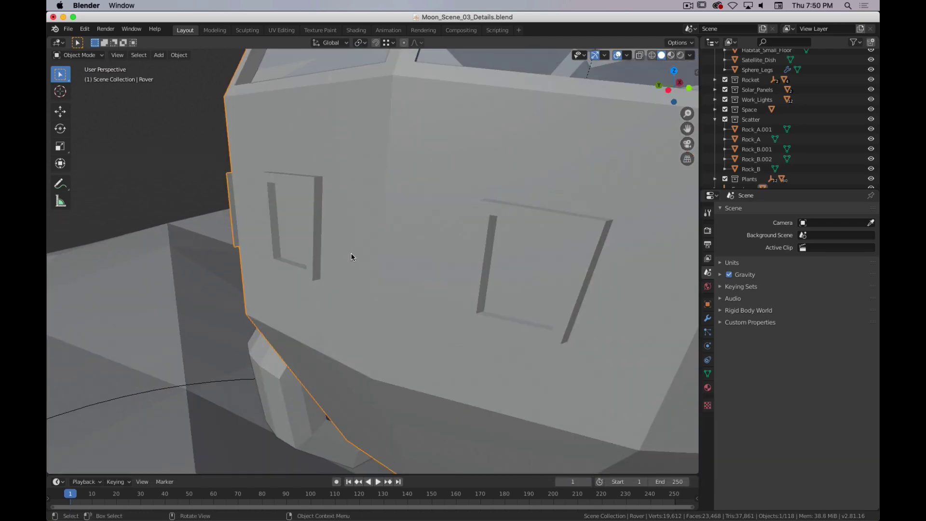
# Enter Edit Mode on the rover and examine the geometry of its inset front panels and window frames
pyautogui.press('Tab')
pyautogui.scroll(-6, 371, 241)
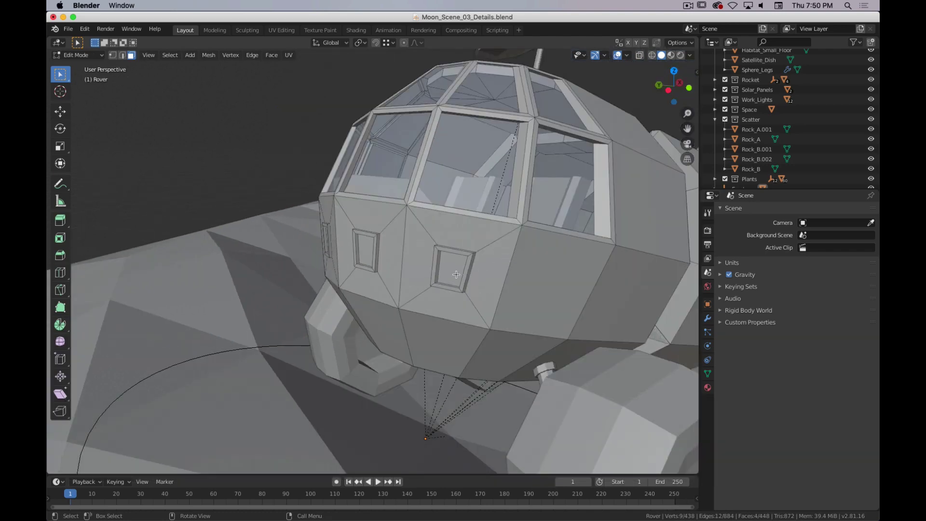
pyautogui.moveTo(333, 257); pyautogui.dragTo(446, 295, button='middle')
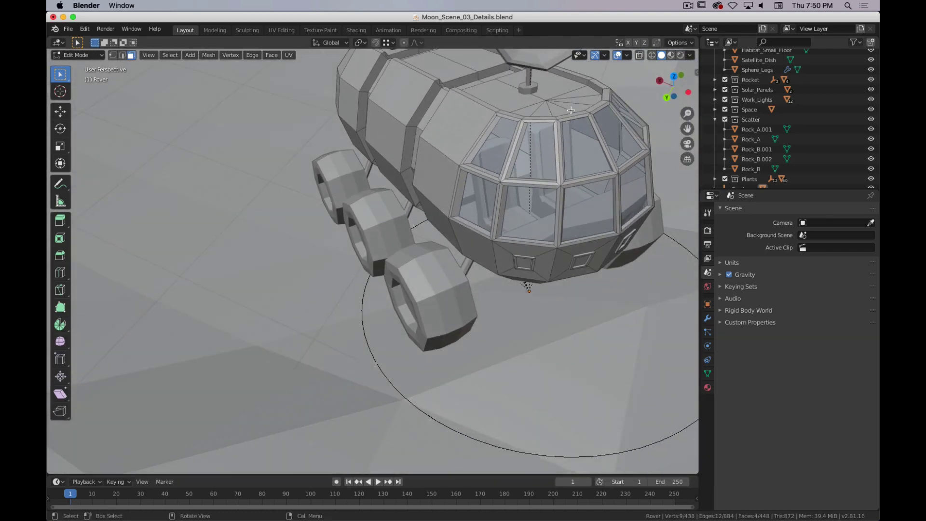
# Examine the habitat dome's framed windows, the plants inside it, and its place in the overall moon base
pyautogui.keyDown('shift'); pyautogui.moveTo(544, 115); pyautogui.dragTo(381, 222, button='middle'); pyautogui.keyUp('shift')
pyautogui.scroll(-9, 397, 194)
pyautogui.scroll(-5, 397, 194)
pyautogui.scroll(10, 364, 237)
pyautogui.keyDown('shift'); pyautogui.moveTo(168, 226); pyautogui.dragTo(317, 171, button='middle'); pyautogui.keyUp('shift')
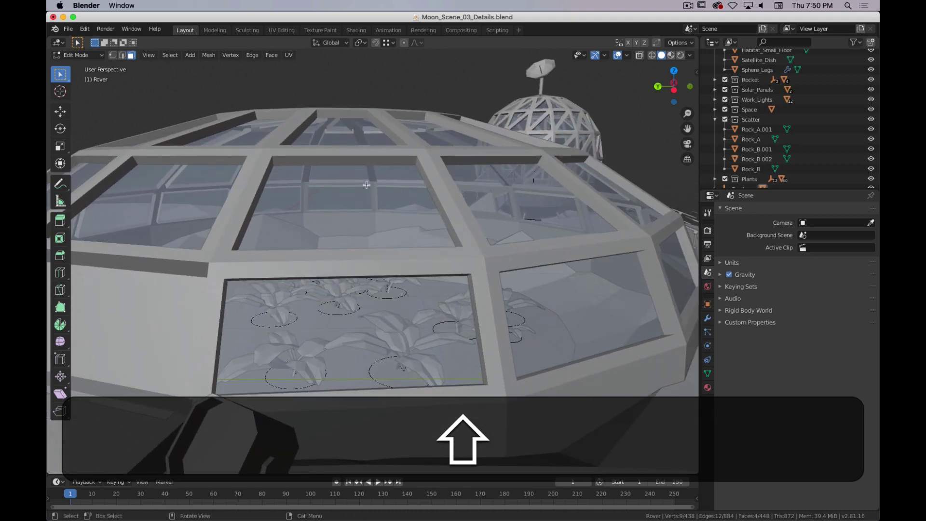
pyautogui.scroll(-8, 419, 209)
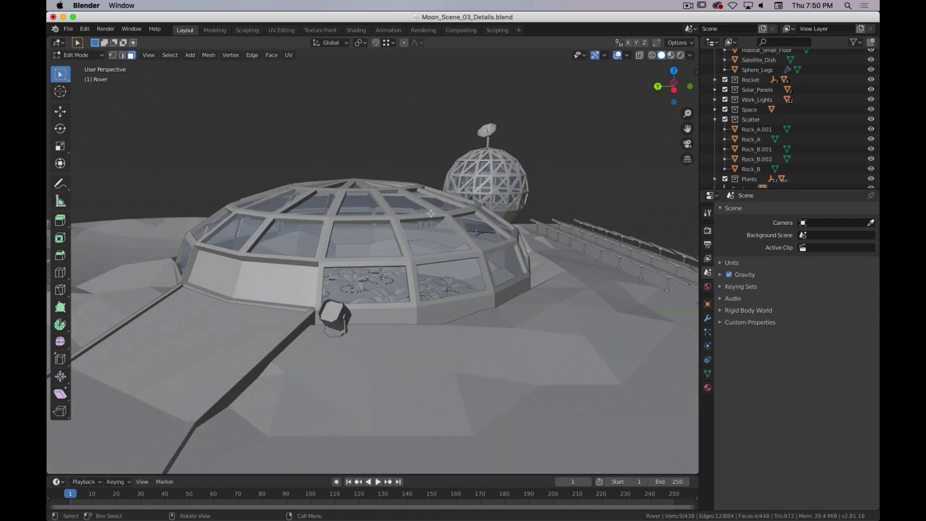
pyautogui.moveTo(429, 215); pyautogui.dragTo(481, 232, button='middle')
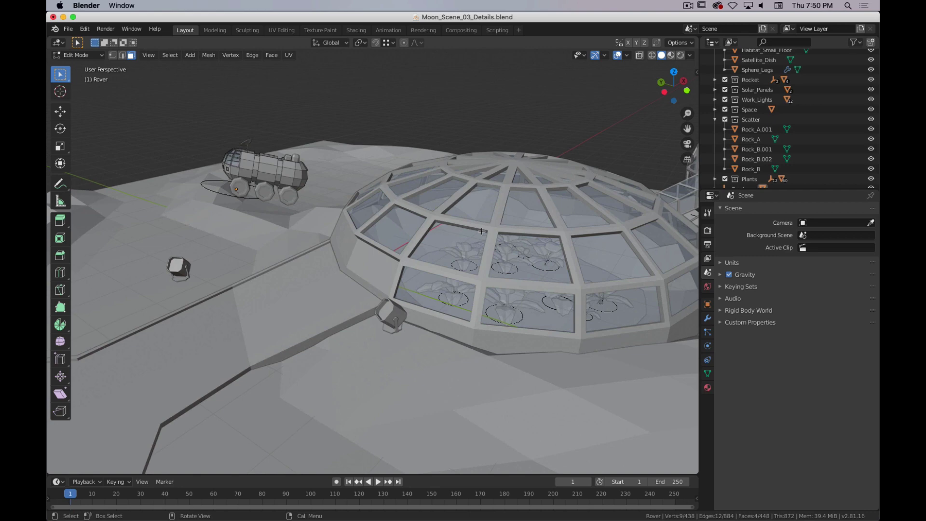
pyautogui.scroll(-7, 451, 298)
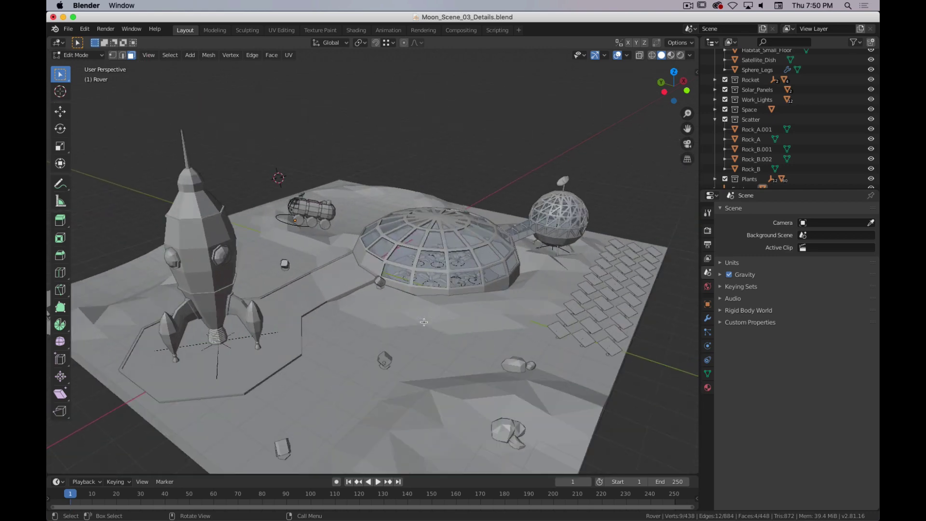
pyautogui.scroll(2, 451, 298)
pyautogui.keyDown('shift'); pyautogui.moveTo(451, 298); pyautogui.dragTo(272, 294, button='middle'); pyautogui.keyUp('shift')
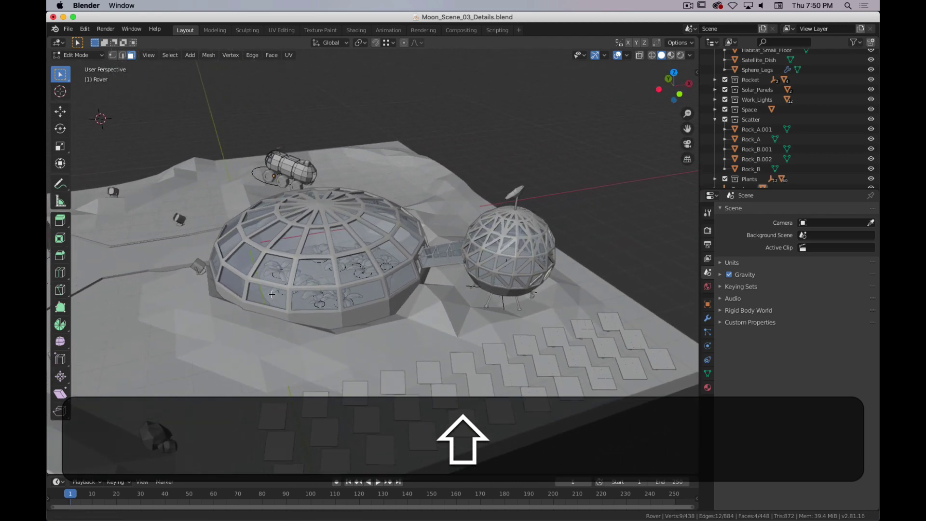
# Return to Object Mode, select the habitat and examine the triangulated frame of its sphere from several angles
pyautogui.press('Tab')
pyautogui.click(517, 244)
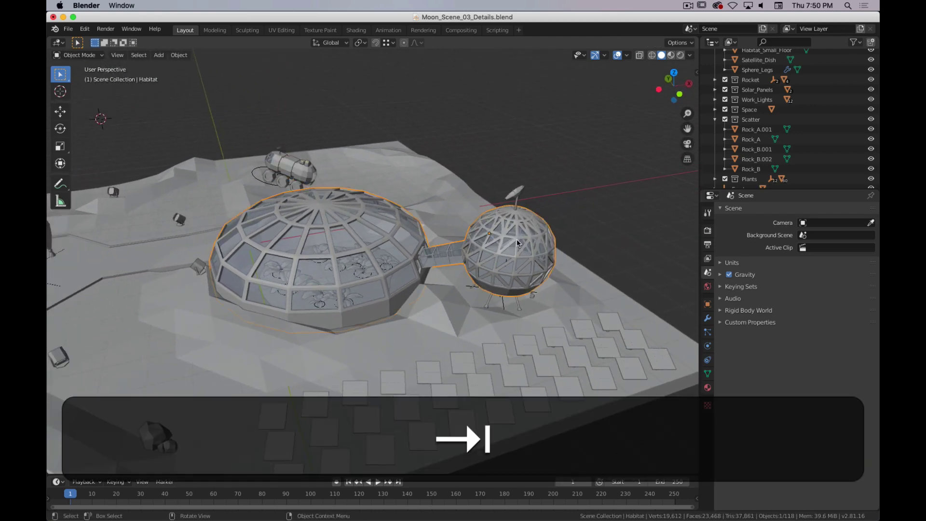
pyautogui.scroll(5, 576, 240)
pyautogui.keyDown('shift'); pyautogui.moveTo(575, 241); pyautogui.dragTo(458, 253, button='middle'); pyautogui.keyUp('shift')
pyautogui.moveTo(458, 253); pyautogui.dragTo(526, 244, button='middle')
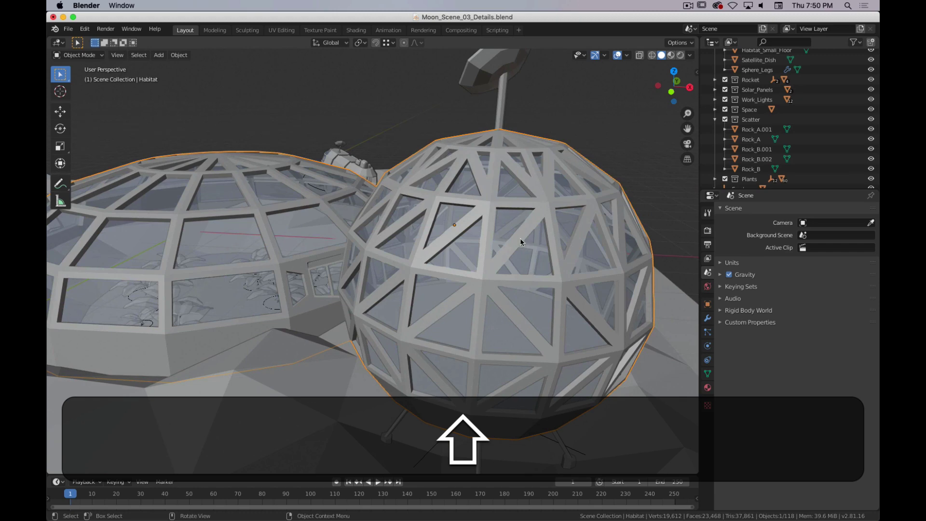
pyautogui.moveTo(443, 262); pyautogui.dragTo(478, 287, button='middle')
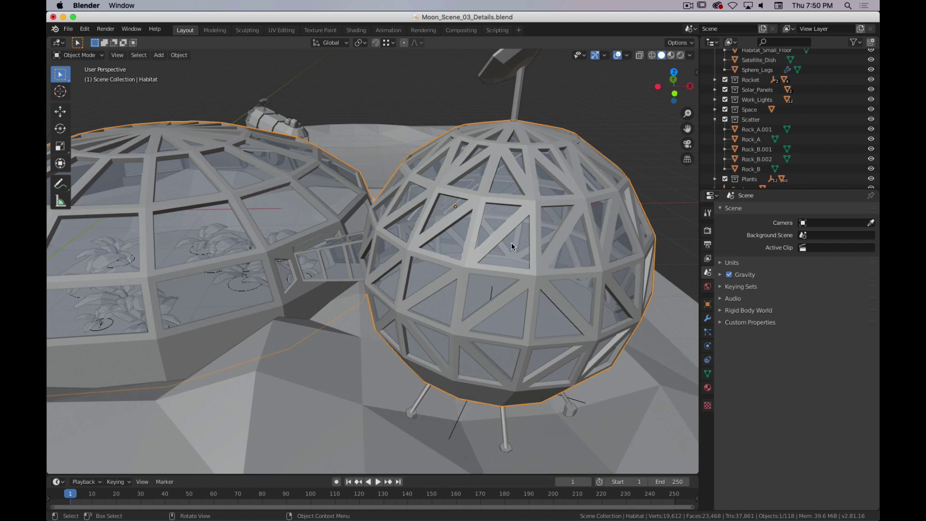
# Show the habitat's material slots and inspect the shader settings of the Glass material
pyautogui.press('super')
pyautogui.click(708, 386)
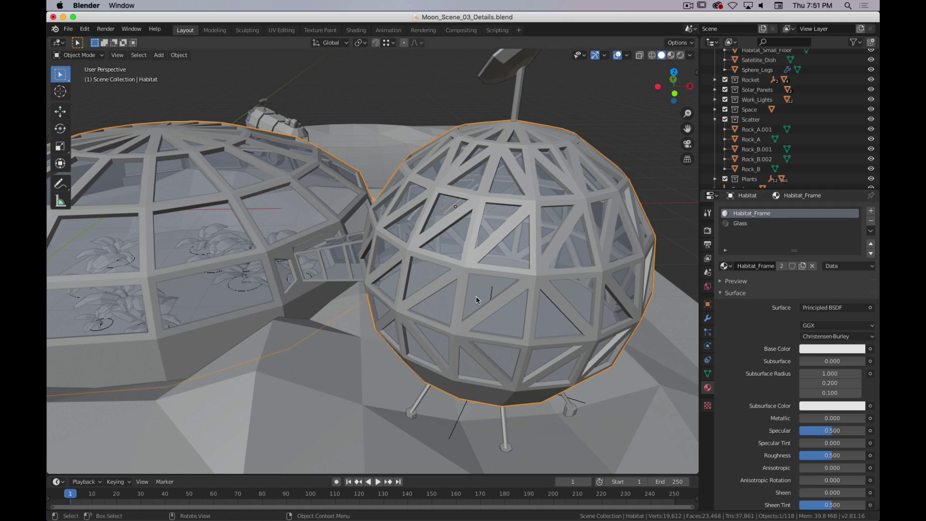
pyautogui.keyDown('shift'); pyautogui.moveTo(463, 299); pyautogui.dragTo(477, 258, button='middle'); pyautogui.keyUp('shift')
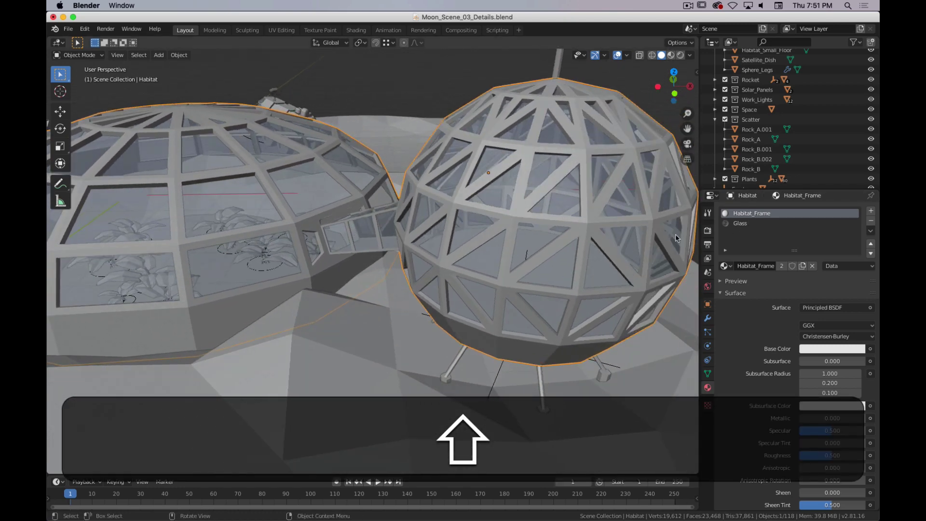
pyautogui.click(740, 222)
pyautogui.scroll(-5, 767, 376)
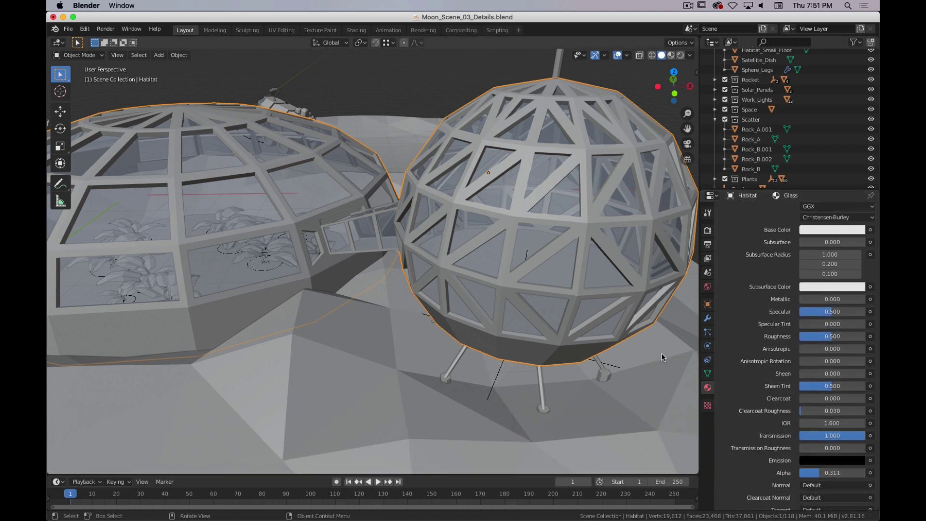
# Select Habitat_Small_Floor inside the sphere and inspect its mesh in Edit Mode, ending back in Object Mode
pyautogui.moveTo(374, 231); pyautogui.dragTo(317, 247, button='middle')
pyautogui.scroll(5, 457, 232)
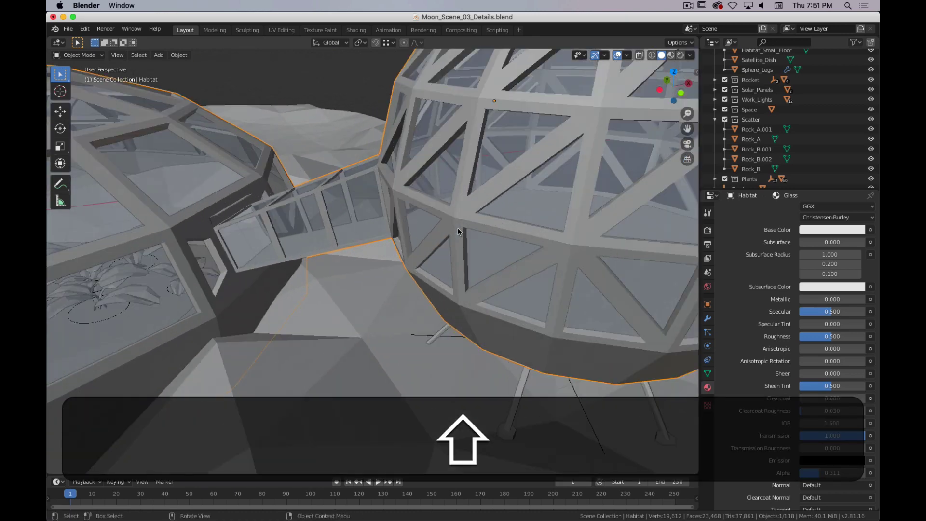
pyautogui.keyDown('shift'); pyautogui.moveTo(459, 231); pyautogui.dragTo(422, 264, button='middle'); pyautogui.keyUp('shift')
pyautogui.scroll(-3, 428, 281)
pyautogui.click(428, 280)
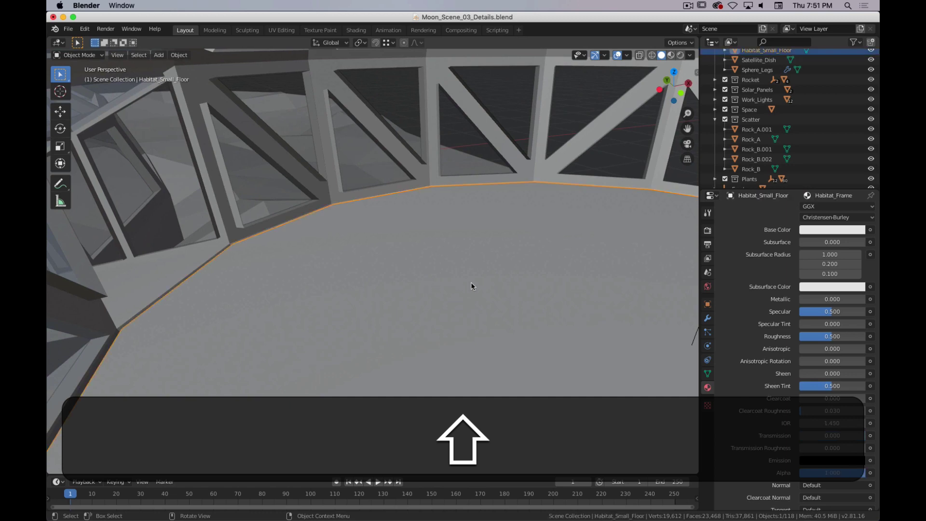
pyautogui.scroll(-4, 473, 285)
pyautogui.scroll(2, 416, 247)
pyautogui.keyDown('shift'); pyautogui.moveTo(416, 247); pyautogui.dragTo(441, 238, button='middle'); pyautogui.keyUp('shift')
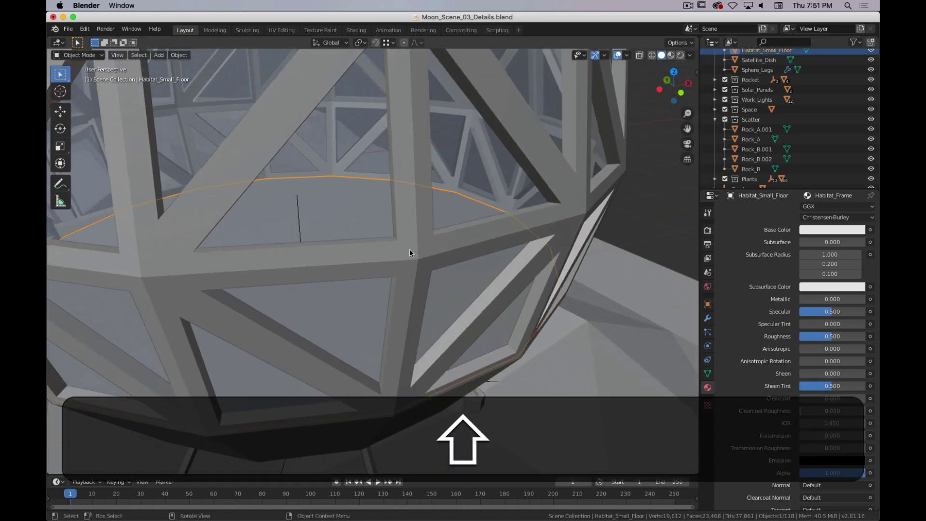
pyautogui.scroll(-4, 386, 267)
pyautogui.press('Tab')
pyautogui.scroll(4, 482, 241)
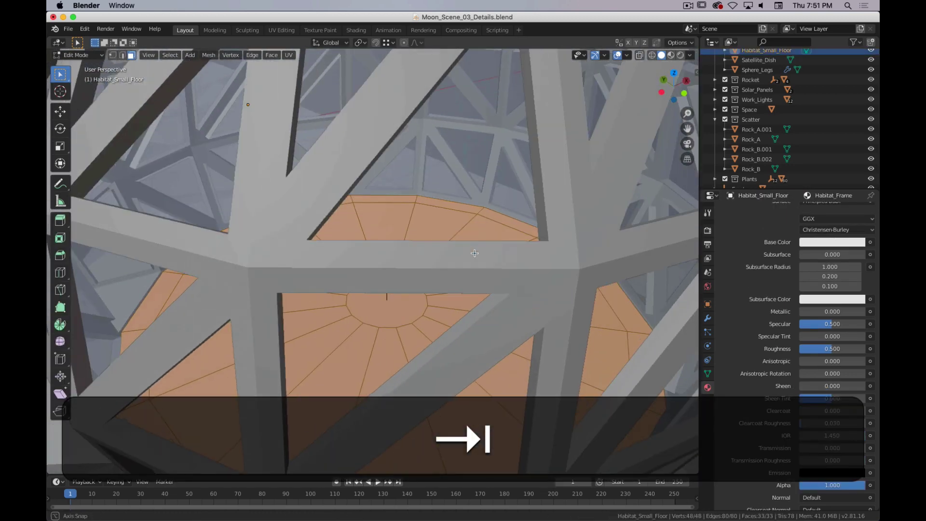
pyautogui.press('Tab')
# Select the Habitat_Dirt ground inside the large dome and examine it among the plants
pyautogui.scroll(-4, 306, 283)
pyautogui.keyDown('shift'); pyautogui.moveTo(305, 284); pyautogui.dragTo(527, 204, button='middle'); pyautogui.keyUp('shift')
pyautogui.scroll(5, 527, 205)
pyautogui.keyDown('shift'); pyautogui.moveTo(328, 251); pyautogui.dragTo(415, 228, button='middle'); pyautogui.keyUp('shift')
pyautogui.moveTo(419, 271); pyautogui.dragTo(420, 274, button='middle')
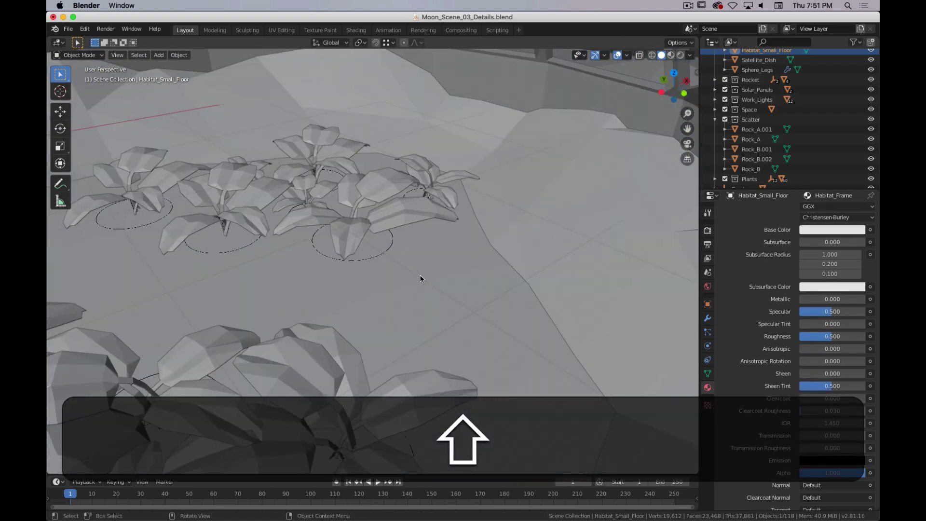
pyautogui.scroll(3, 419, 274)
pyautogui.keyDown('shift'); pyautogui.moveTo(347, 289); pyautogui.dragTo(477, 276, button='middle'); pyautogui.keyUp('shift')
pyautogui.click(442, 342)
pyautogui.scroll(3, 571, 271)
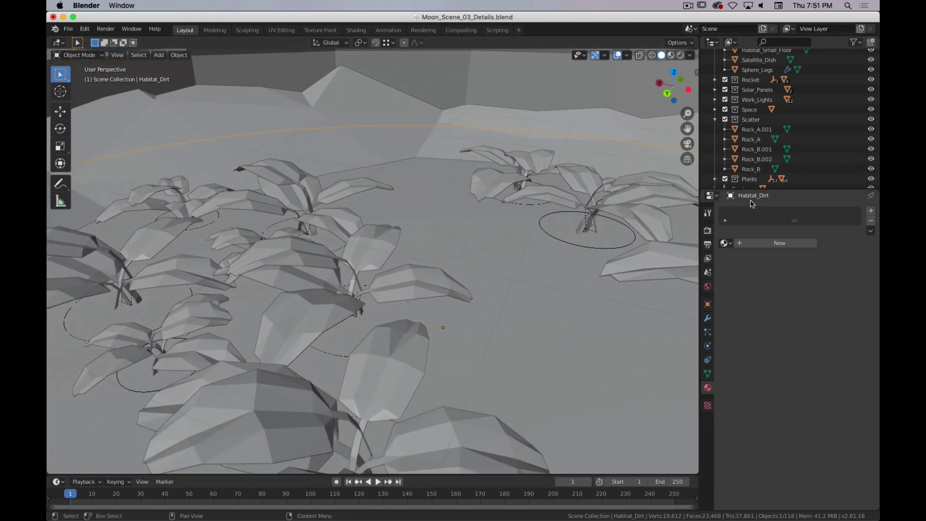
# Select a leaf of one plant inside the dome and examine how the plants look through the glass
pyautogui.scroll(-5, 361, 234)
pyautogui.scroll(4, 361, 234)
pyautogui.keyDown('shift'); pyautogui.moveTo(450, 286); pyautogui.dragTo(369, 267, button='middle'); pyautogui.keyUp('shift')
pyautogui.click(608, 275)
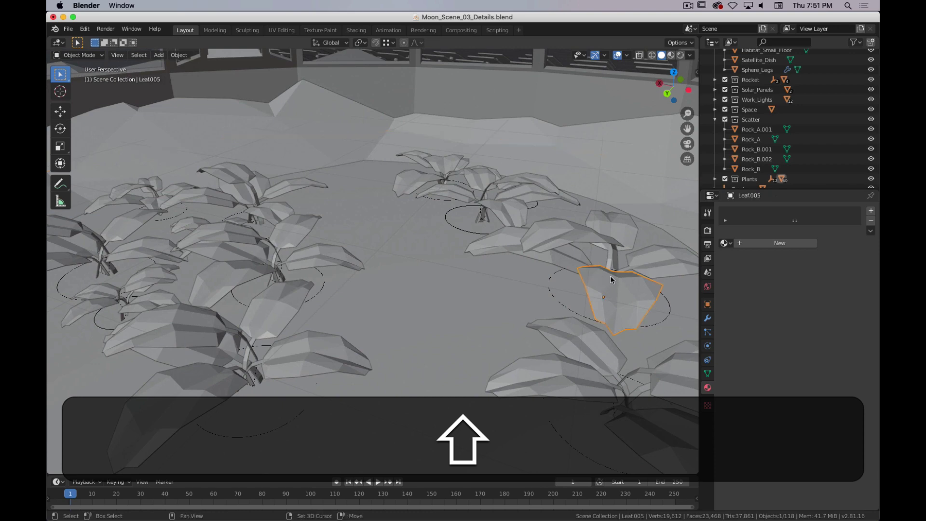
pyautogui.keyDown('shift'); pyautogui.moveTo(610, 276); pyautogui.dragTo(517, 244, button='middle'); pyautogui.keyUp('shift')
pyautogui.scroll(4, 407, 267)
pyautogui.scroll(-10, 408, 267)
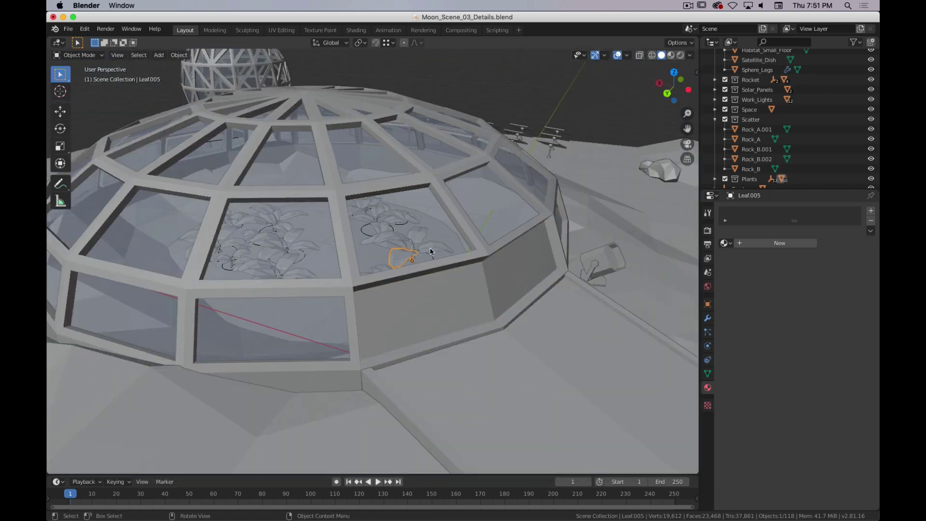
pyautogui.moveTo(430, 247); pyautogui.dragTo(406, 256, button='middle')
pyautogui.scroll(2, 405, 258)
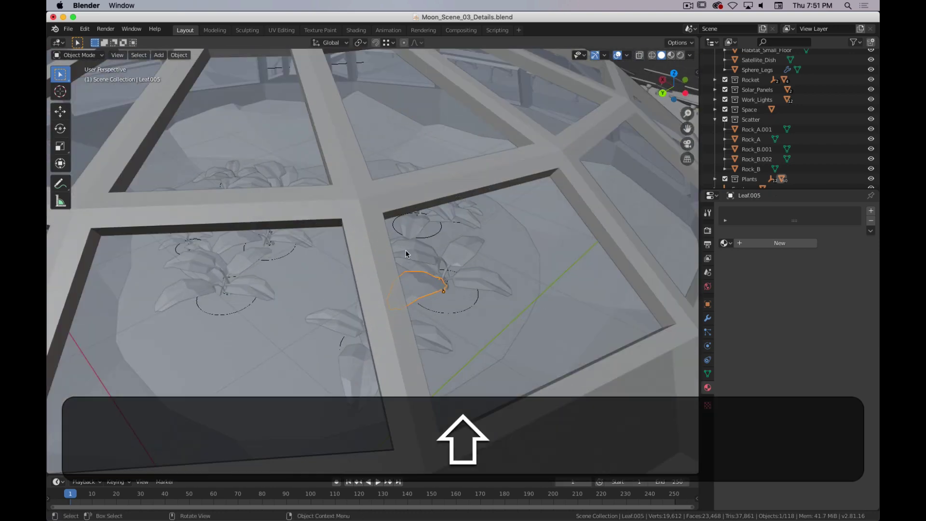
pyautogui.scroll(-8, 407, 256)
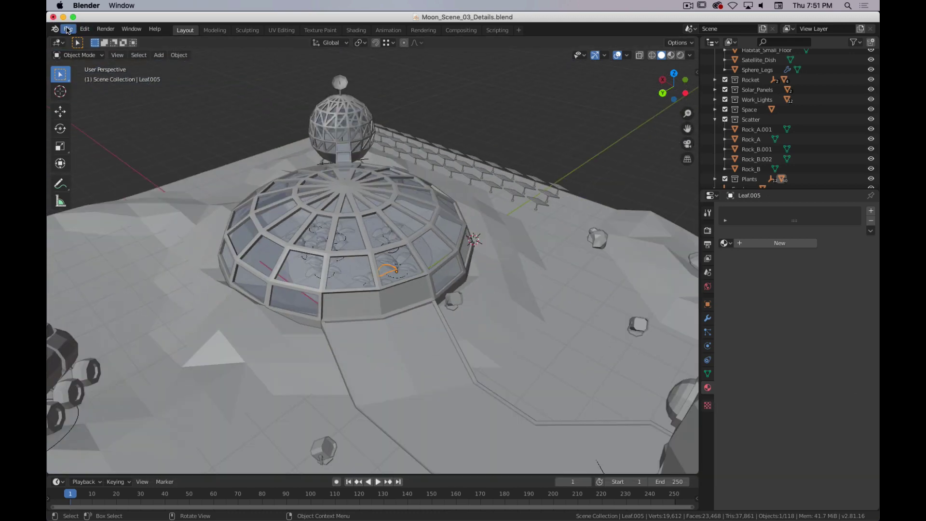
# Open the recent file Moon_Scene_02.blend, saving the changes to Moon_Scene_03_Details
pyautogui.click(68, 29)
pyautogui.moveTo(96, 60)
pyautogui.click(217, 71)
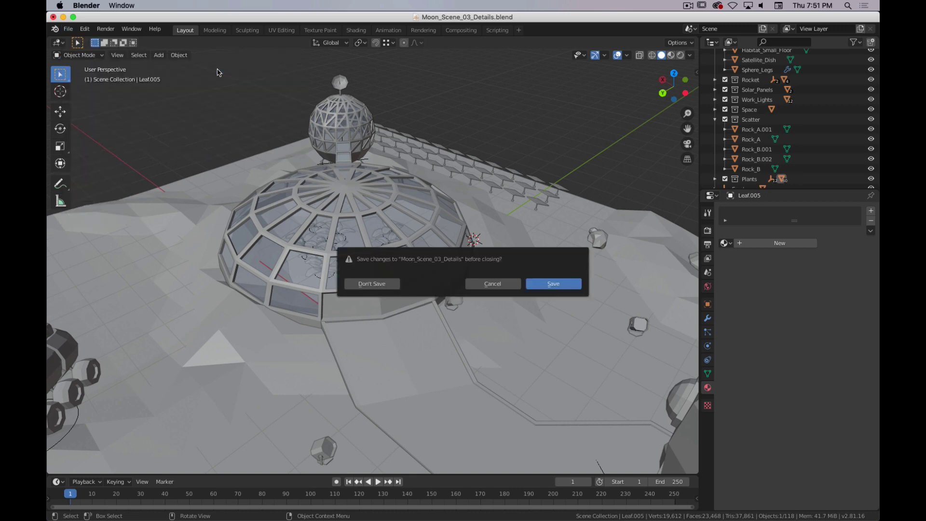
pyautogui.click(550, 287)
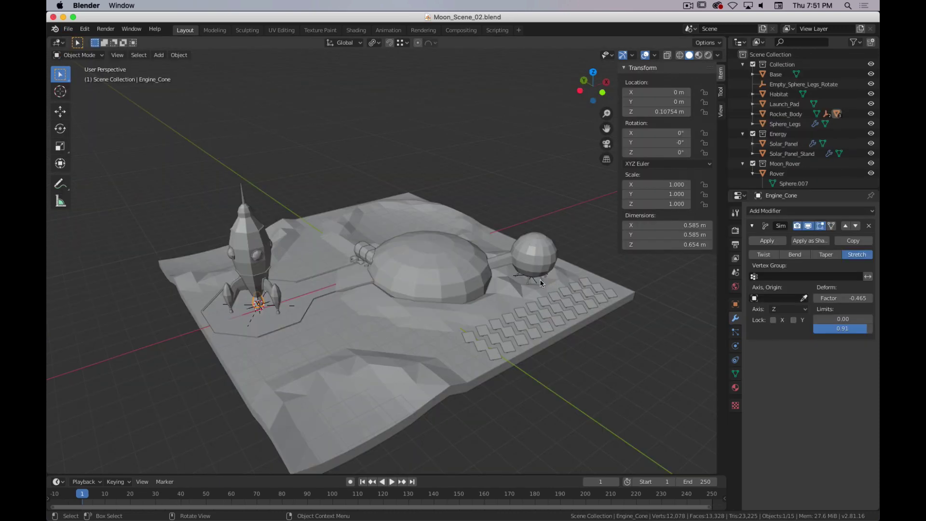
# Select the habitat, enter Edit Mode and select one face in the middle row of the large dome
pyautogui.click(441, 268)
pyautogui.scroll(5, 416, 296)
pyautogui.keyDown('shift'); pyautogui.moveTo(416, 296); pyautogui.dragTo(393, 233, button='middle'); pyautogui.keyUp('shift')
pyautogui.press('Tab')
pyautogui.click(417, 242)
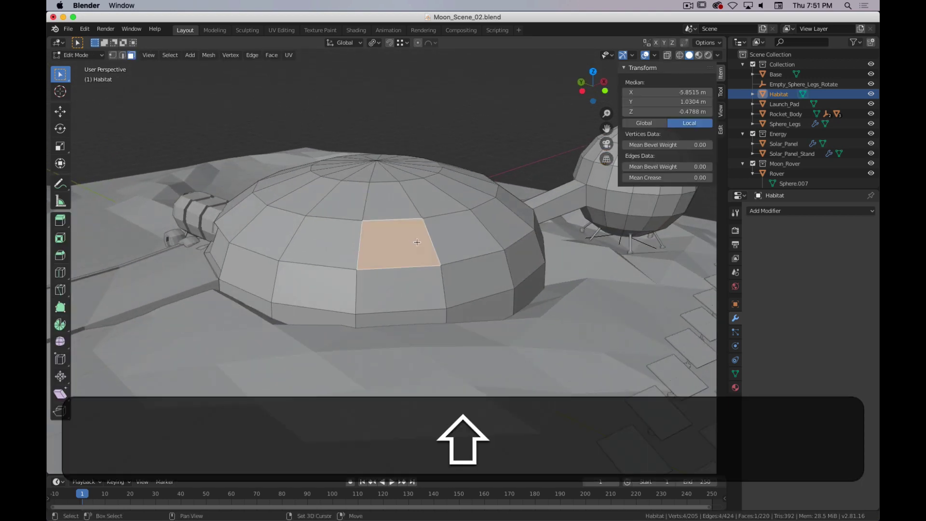
# Box-select the large dome's faces above its base row in wireframe front view and return to solid shading
pyautogui.keyDown('shift'); pyautogui.moveTo(463, 248); pyautogui.dragTo(421, 242, button='middle'); pyautogui.keyUp('shift')
pyautogui.press('KP_1')
pyautogui.press('z')
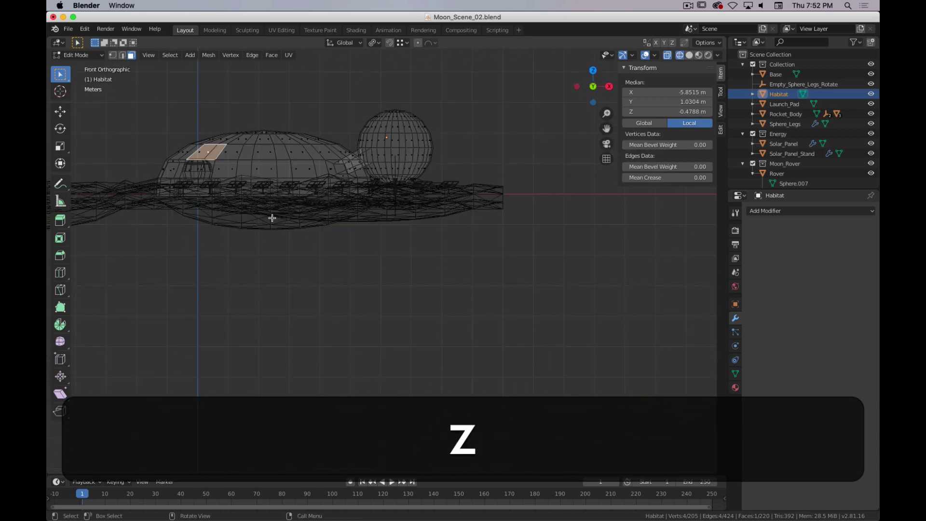
pyautogui.keyDown('shift'); pyautogui.moveTo(270, 216); pyautogui.dragTo(320, 259, button='middle'); pyautogui.keyUp('shift')
pyautogui.moveTo(181, 136)
pyautogui.mouseDown()
pyautogui.moveTo(202, 151)
pyautogui.moveTo(437, 215)
pyautogui.moveTo(427, 214)
pyautogui.mouseUp()
pyautogui.moveTo(427, 214); pyautogui.dragTo(328, 253, button='middle')
pyautogui.press('z')
# Circle-deselect the faces picked up on the small sphere, keeping the large dome's faces selected
pyautogui.keyDown('shift'); pyautogui.moveTo(554, 192); pyautogui.dragTo(430, 220, button='middle'); pyautogui.keyUp('shift')
pyautogui.press('c')
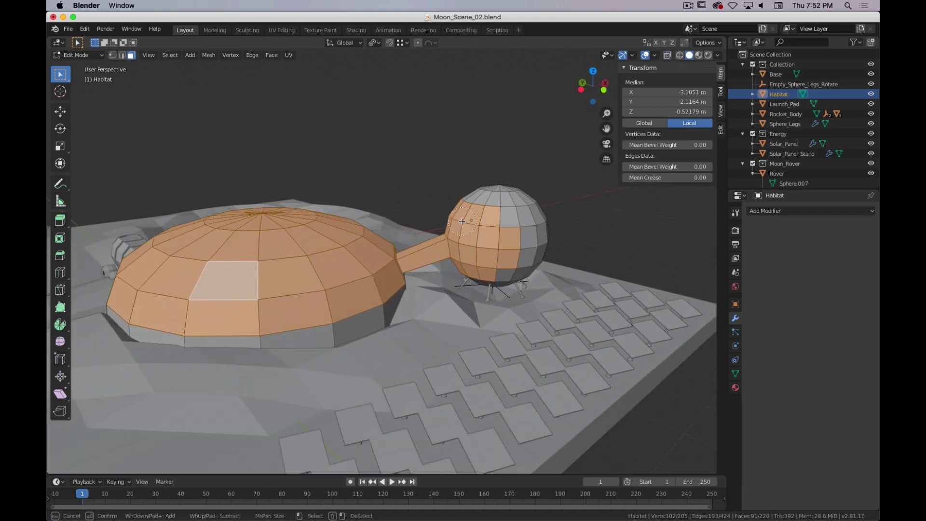
pyautogui.keyDown('shift'); pyautogui.moveTo(480, 206); pyautogui.dragTo(515, 227); pyautogui.keyUp('shift')
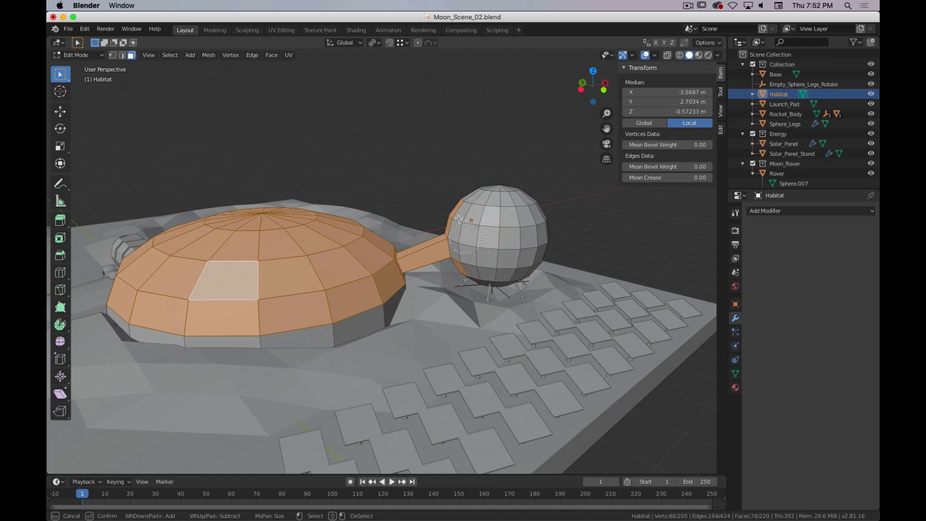
pyautogui.press('Escape')
# Deselect the remaining faces of the connecting tunnel, including its underside and the area where it joins the dome
pyautogui.moveTo(445, 259)
pyautogui.mouseDown(button='middle')
pyautogui.moveTo(419, 250)
pyautogui.moveTo(267, 258)
pyautogui.mouseUp(button='middle')
pyautogui.keyDown('shift'); pyautogui.moveTo(331, 209); pyautogui.dragTo(358, 258, button='middle'); pyautogui.keyUp('shift')
pyautogui.scroll(4, 357, 259)
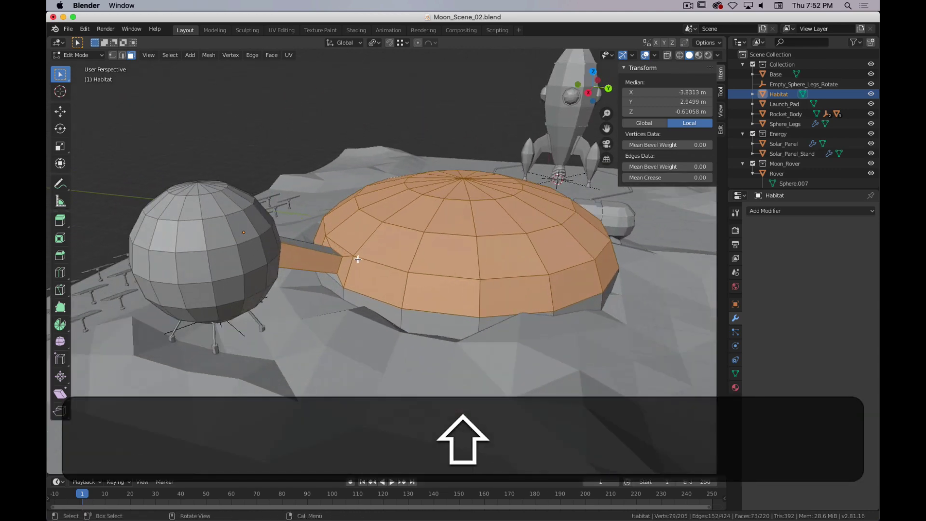
pyautogui.keyDown('shift'); pyautogui.click(298, 254); pyautogui.keyUp('shift')
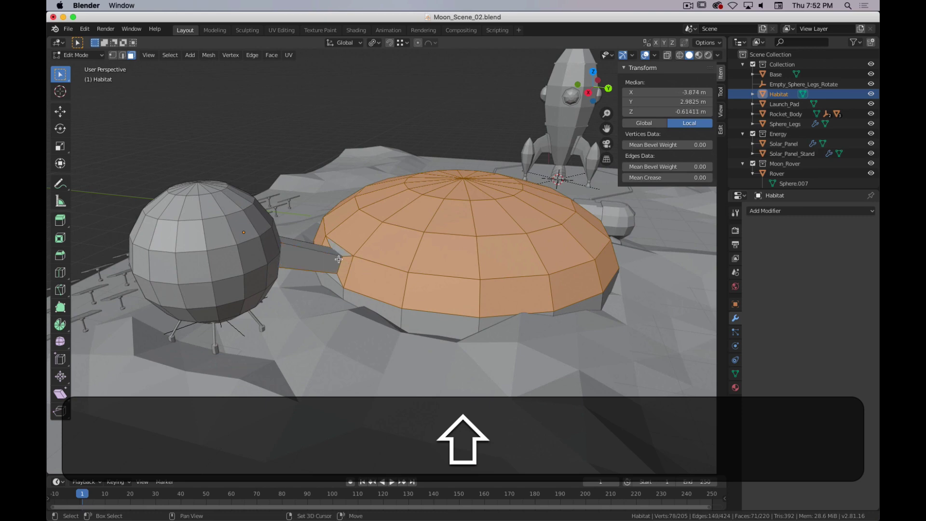
pyautogui.moveTo(329, 272); pyautogui.dragTo(323, 210, button='middle')
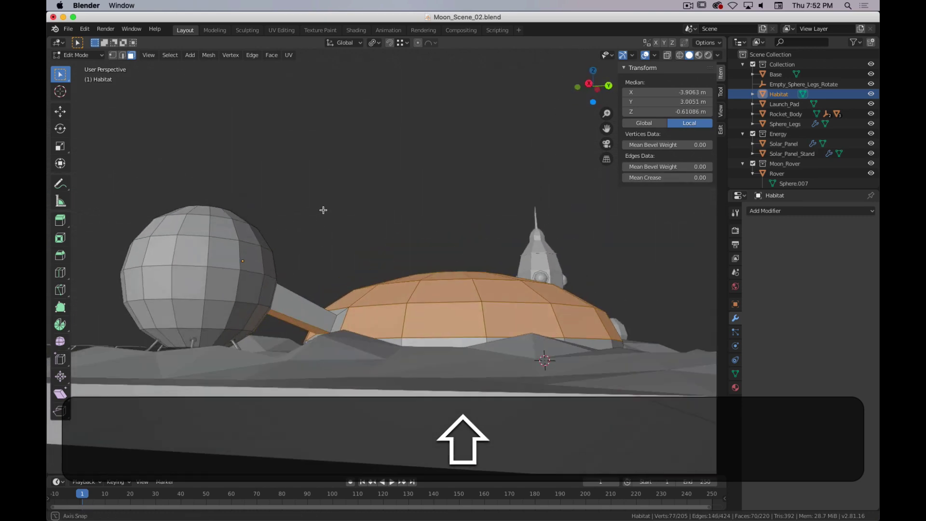
pyautogui.moveTo(245, 292); pyautogui.dragTo(397, 329, button='middle')
pyautogui.keyDown('shift'); pyautogui.click(238, 373); pyautogui.keyUp('shift')
pyautogui.scroll(-8, 249, 371)
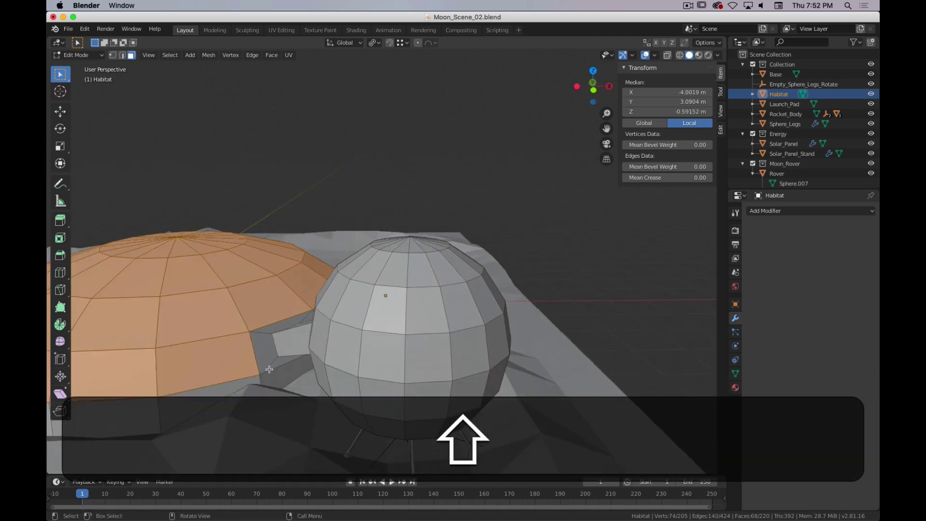
# Exclude the Moon_Rover collection from the view layer to clear the view of the dome's entrance
pyautogui.moveTo(417, 274); pyautogui.dragTo(127, 261, button='middle')
pyautogui.scroll(4, 588, 347)
pyautogui.keyDown('shift'); pyautogui.moveTo(639, 363); pyautogui.dragTo(563, 307, button='middle'); pyautogui.keyUp('shift')
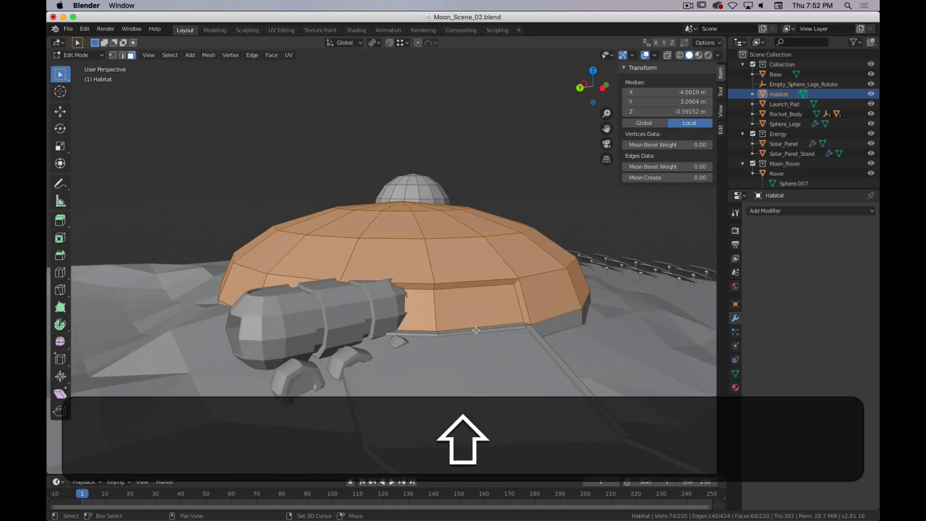
pyautogui.click(753, 163)
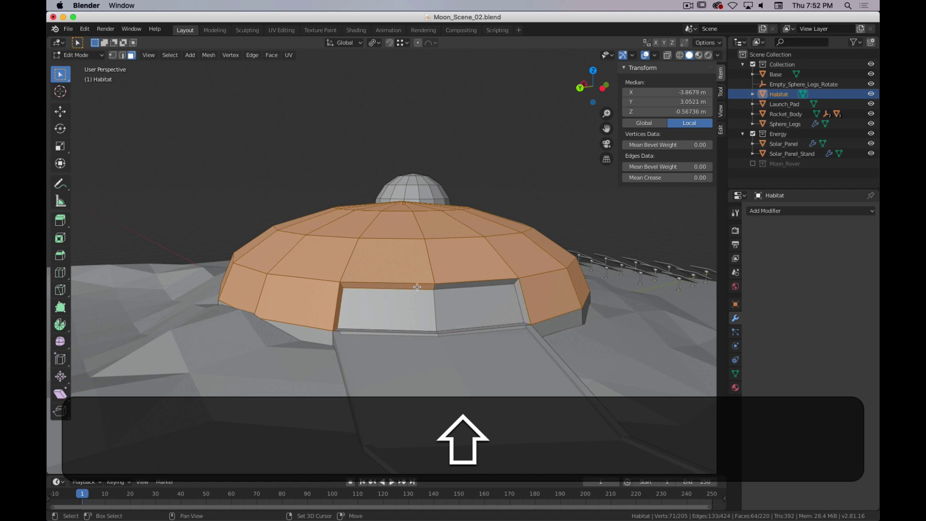
pyautogui.moveTo(489, 194); pyautogui.dragTo(481, 228, button='middle')
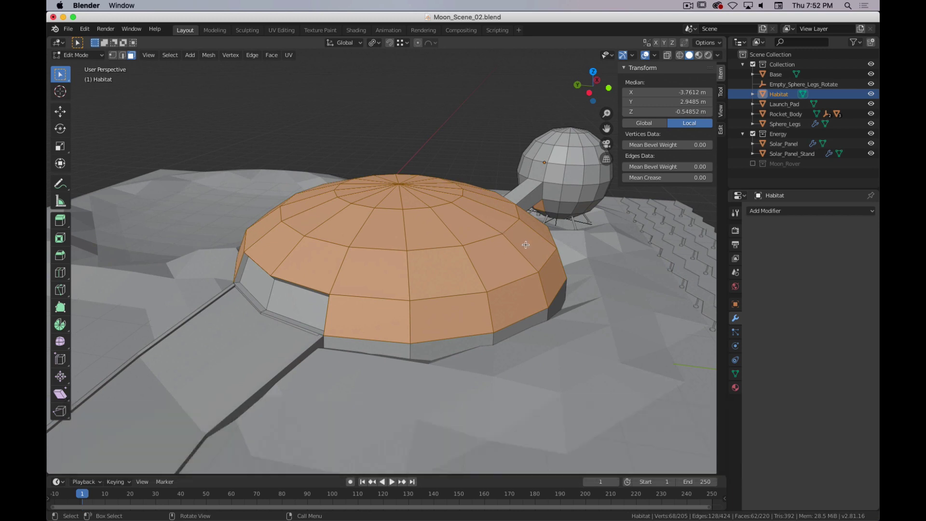
pyautogui.press('i')
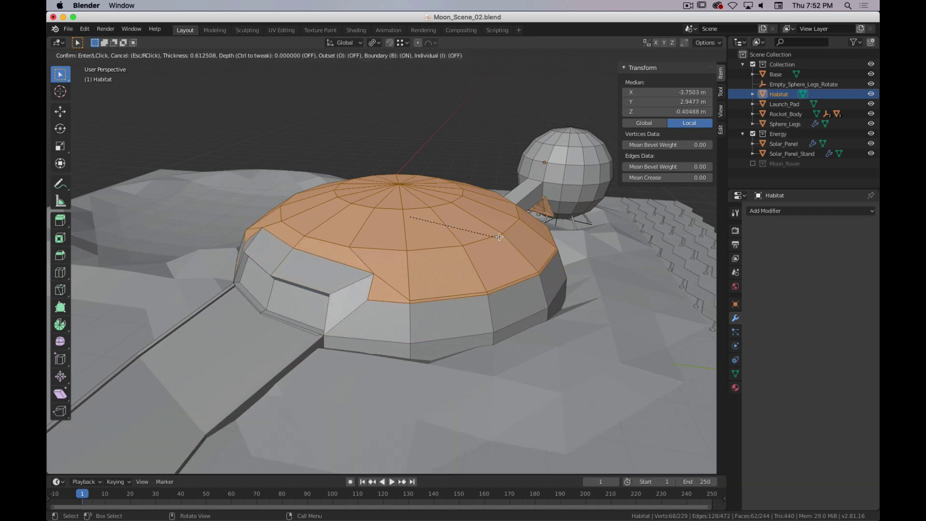
pyautogui.press('Escape')
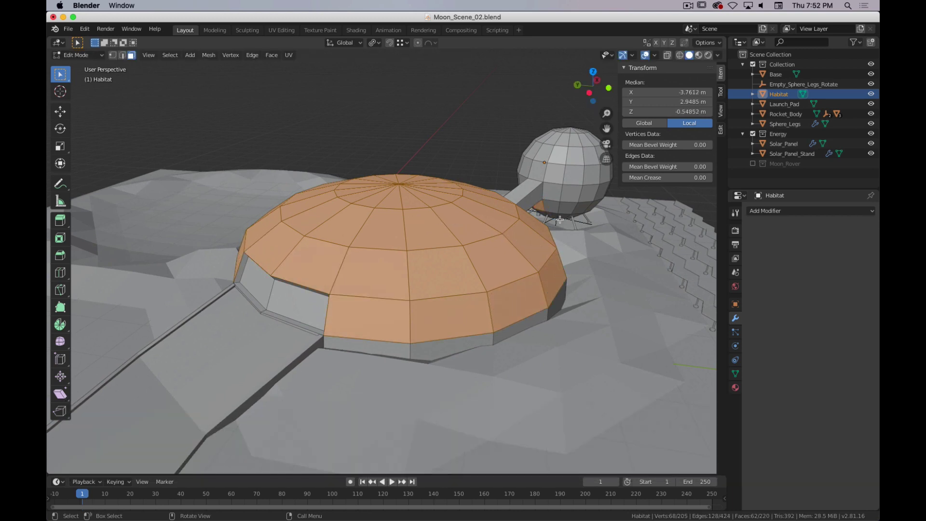
# Deselect the stray face where the connecting tunnel meets the small sphere, keeping the large dome's faces selected
pyautogui.press('shift')
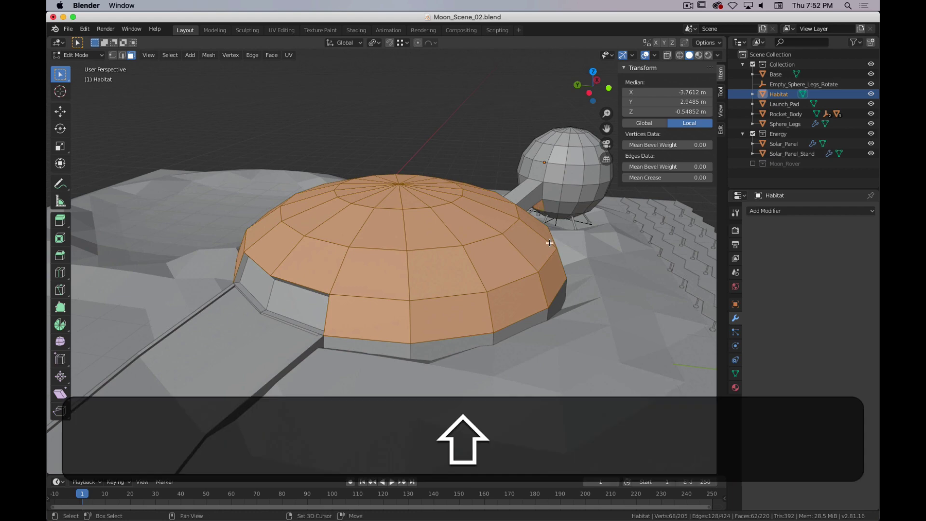
pyautogui.hotkey('ctrl', 'shift', 'z')
pyautogui.hotkey('ctrl', 'z')
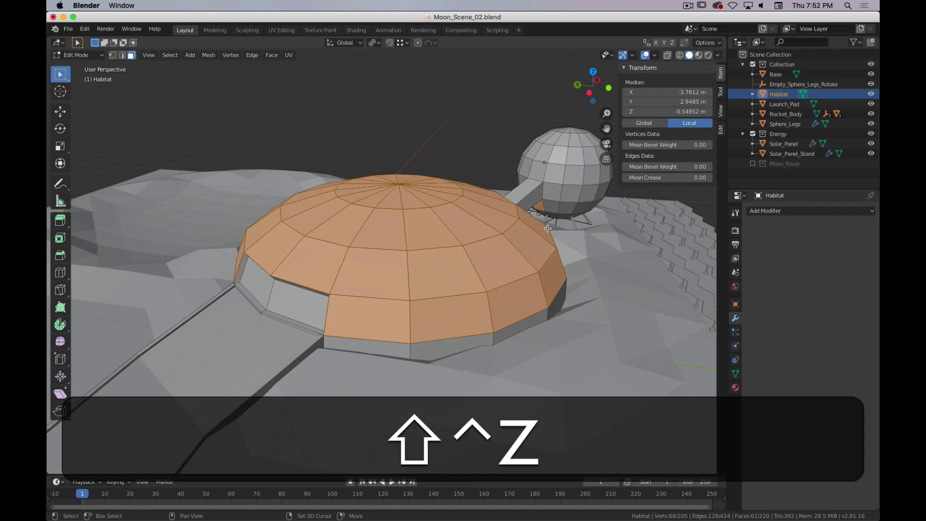
pyautogui.keyDown('shift'); pyautogui.click(541, 206); pyautogui.keyUp('shift')
pyautogui.moveTo(544, 224); pyautogui.dragTo(578, 288, button='middle')
# Inset the selected dome faces individually by about 0.047 m and extrude them inward about 0.09 m
pyautogui.press('i')
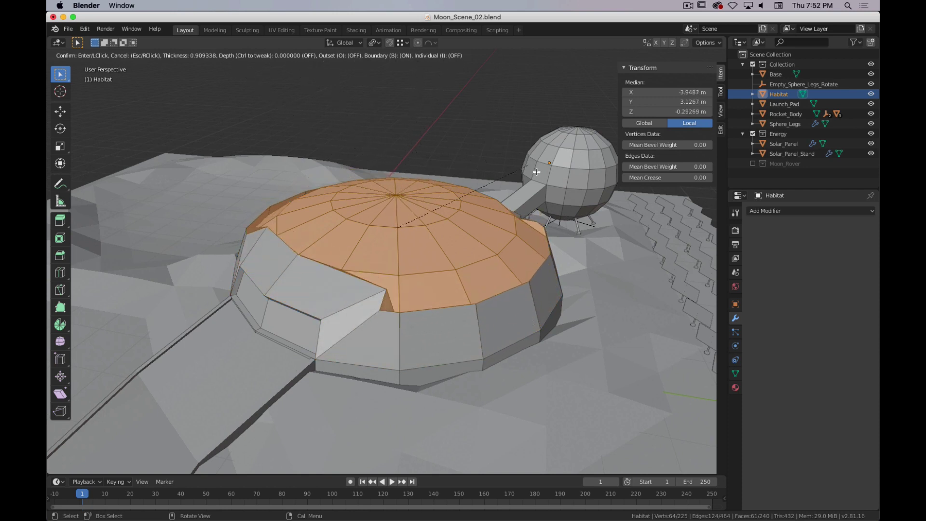
pyautogui.press('i')
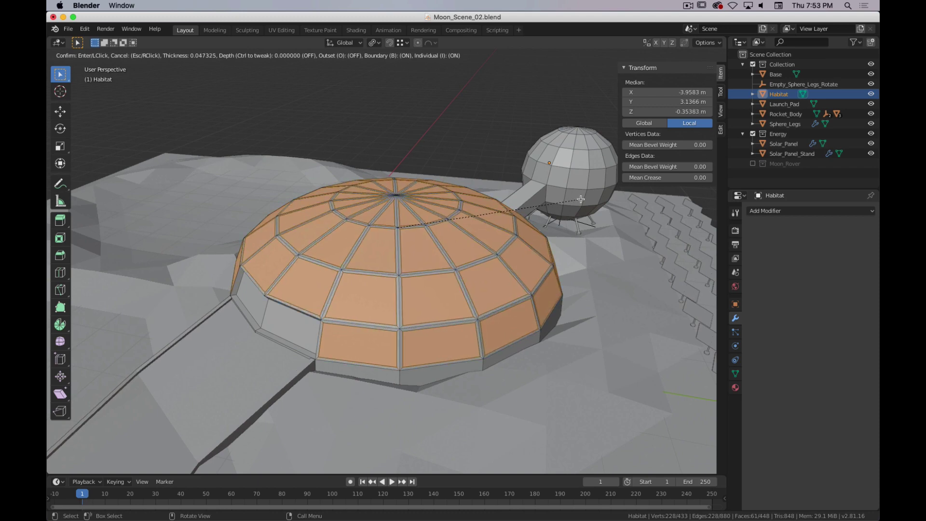
pyautogui.click(581, 199)
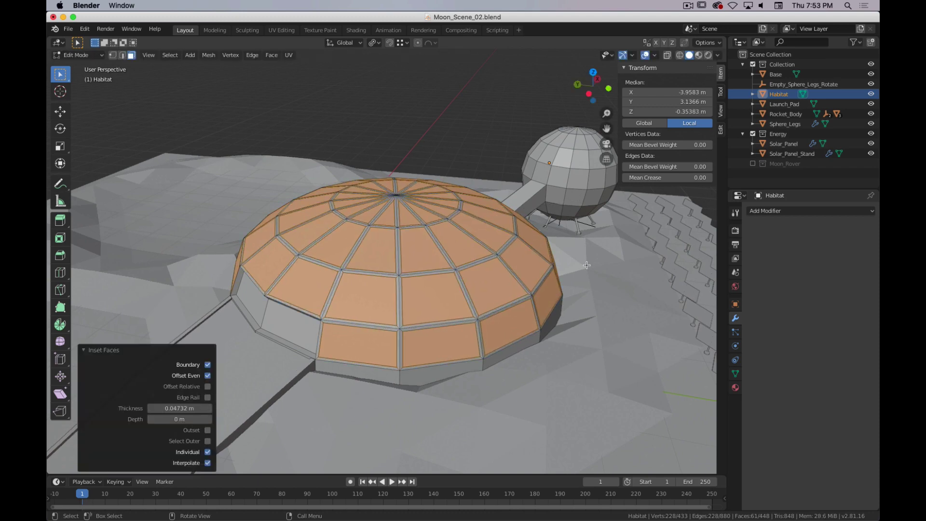
pyautogui.press('e')
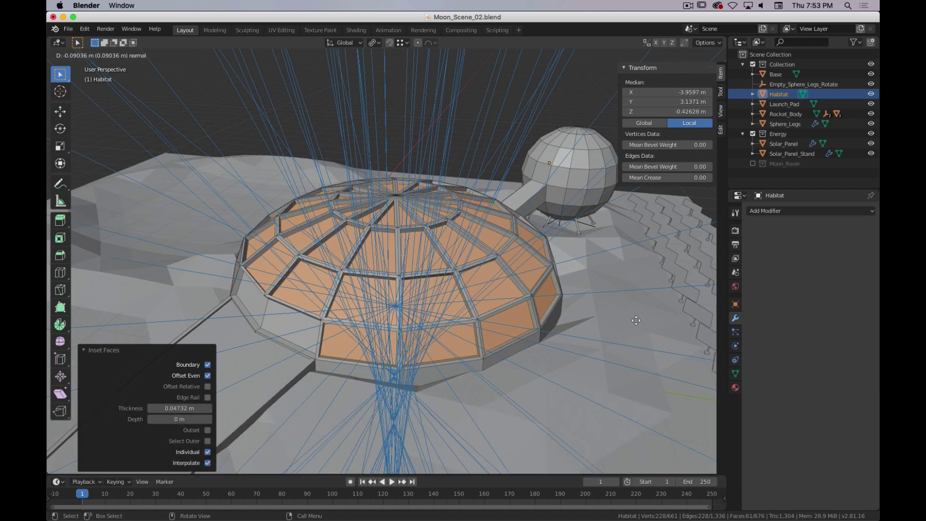
pyautogui.click(636, 320)
# Inspect the dome's recessed window frames in Object Mode from several angles
pyautogui.press('Tab')
pyautogui.moveTo(585, 333); pyautogui.dragTo(525, 304, button='middle')
pyautogui.scroll(5, 270, 236)
pyautogui.scroll(-5, 293, 239)
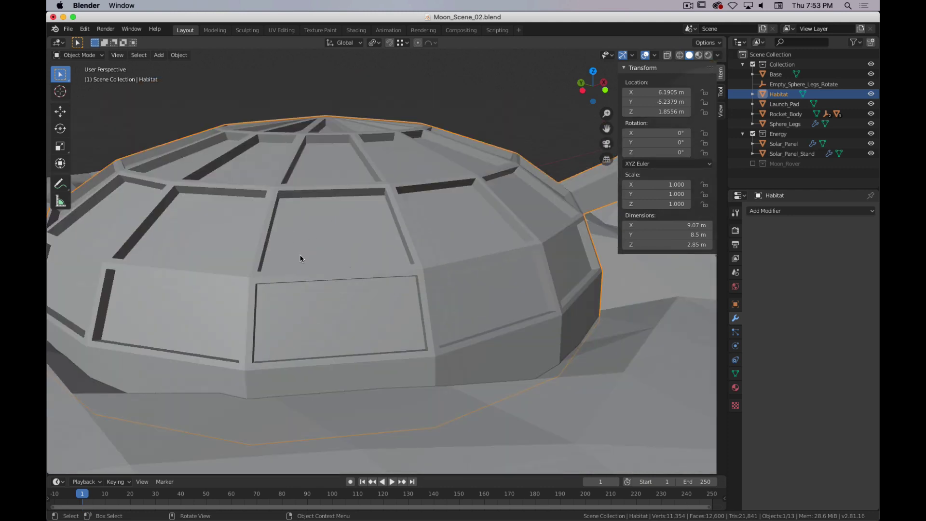
pyautogui.keyDown('shift'); pyautogui.moveTo(347, 253); pyautogui.dragTo(391, 234, button='middle'); pyautogui.keyUp('shift')
pyautogui.press('Tab')
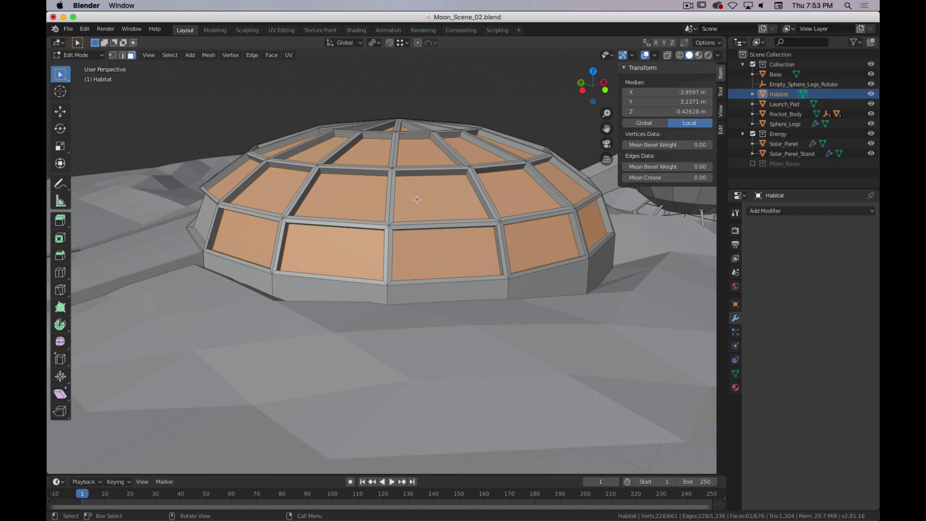
pyautogui.moveTo(424, 159)
pyautogui.mouseDown(button='middle')
pyautogui.moveTo(426, 179)
pyautogui.moveTo(446, 184)
pyautogui.moveTo(433, 168)
pyautogui.mouseUp(button='middle')
# Give the Habitat object a new material with a red base color and show it in Material Preview shading
pyautogui.press('Tab')
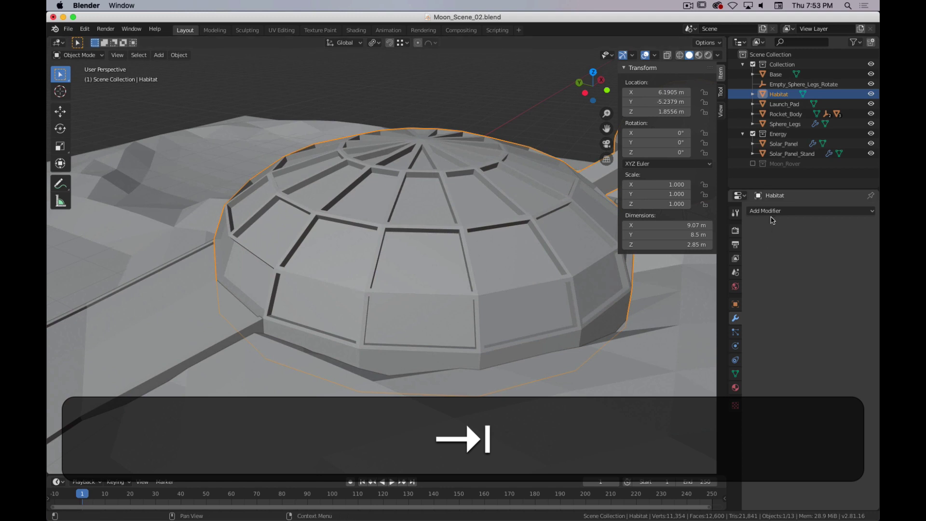
pyautogui.click(736, 388)
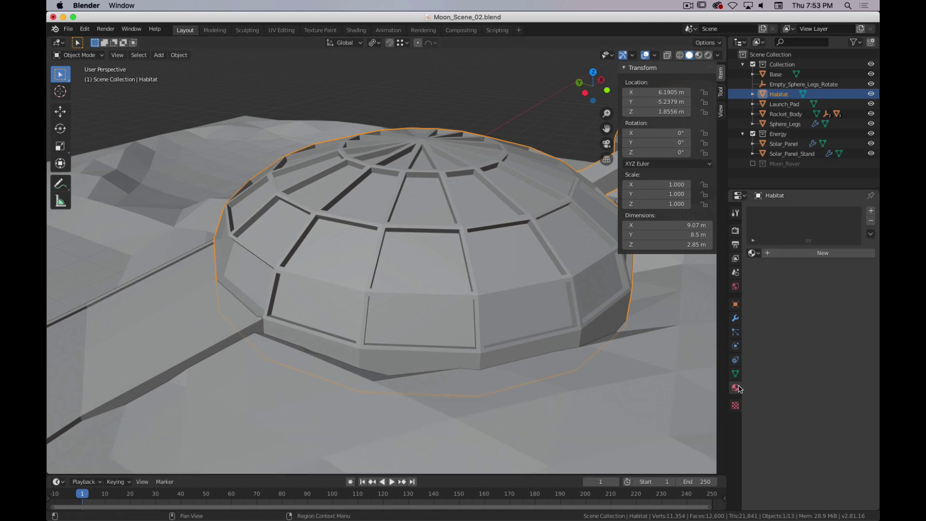
pyautogui.click(813, 252)
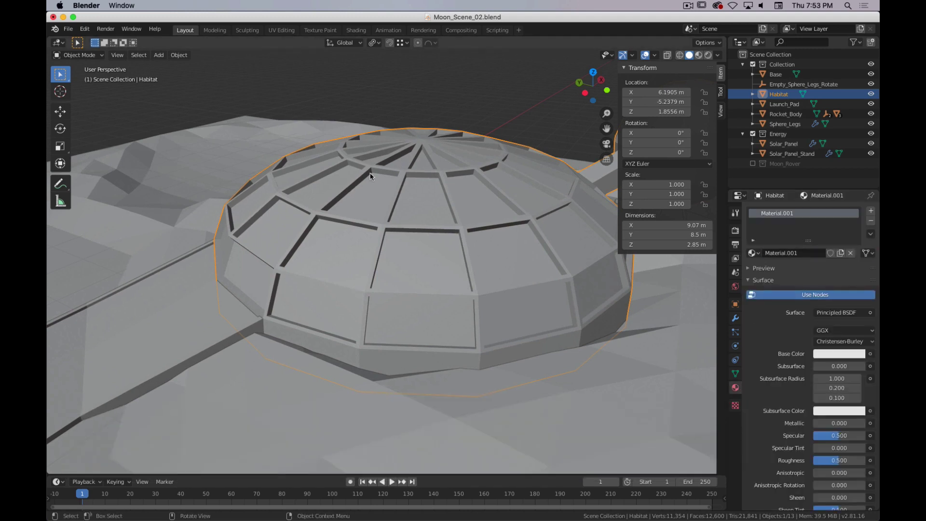
pyautogui.click(842, 354)
pyautogui.moveTo(816, 263); pyautogui.dragTo(819, 282)
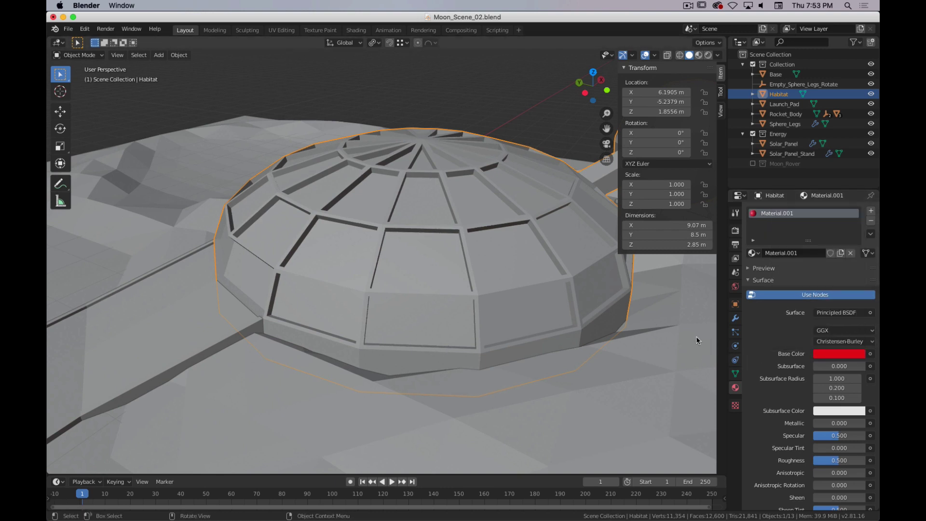
pyautogui.press('z')
pyautogui.click(406, 413)
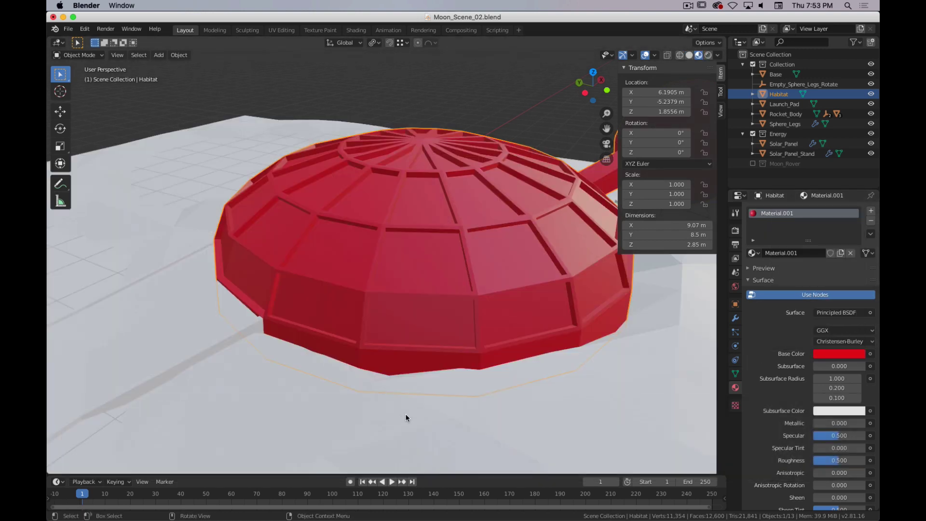
# Add a second material slot with a new material in Edit Mode, set its Alpha to 0.234 and return to solid shading
pyautogui.press('Tab')
pyautogui.keyDown('shift'); pyautogui.moveTo(514, 252); pyautogui.dragTo(407, 223, button='middle'); pyautogui.keyUp('shift')
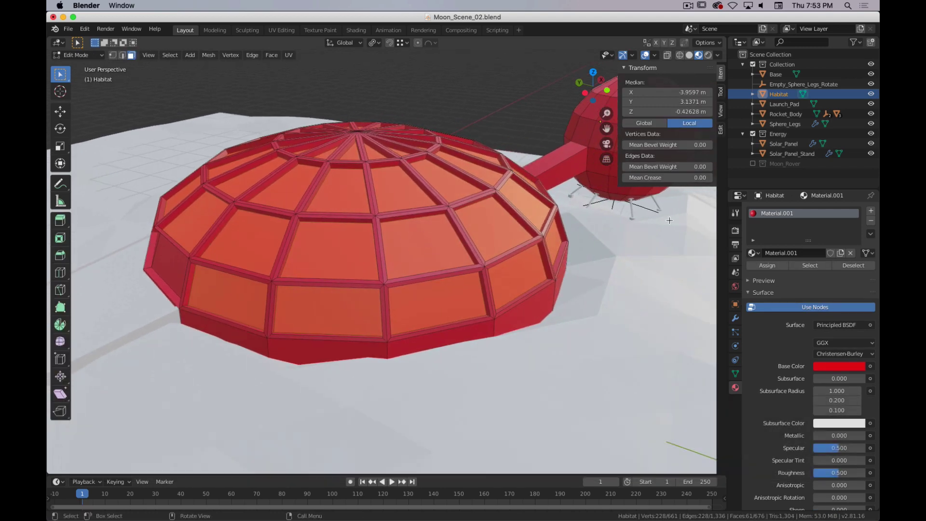
pyautogui.click(871, 213)
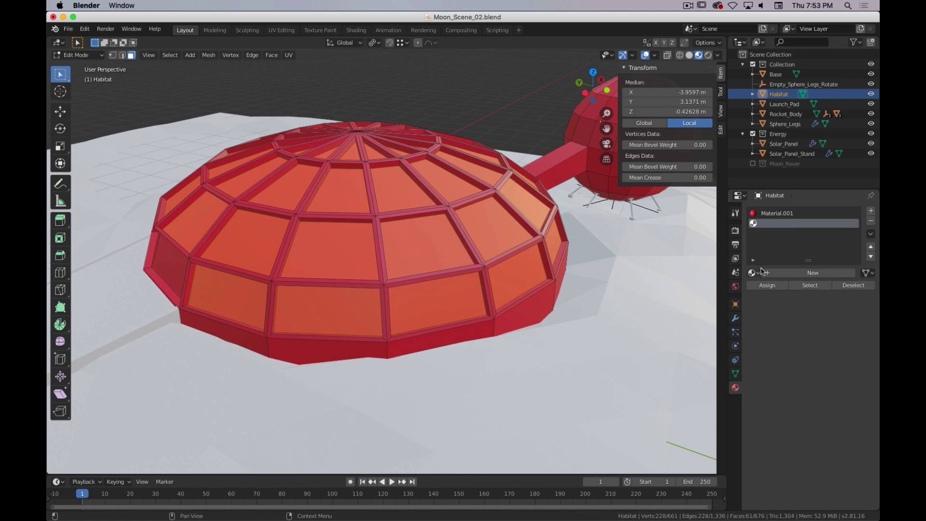
pyautogui.click(806, 273)
pyautogui.scroll(-4, 805, 415)
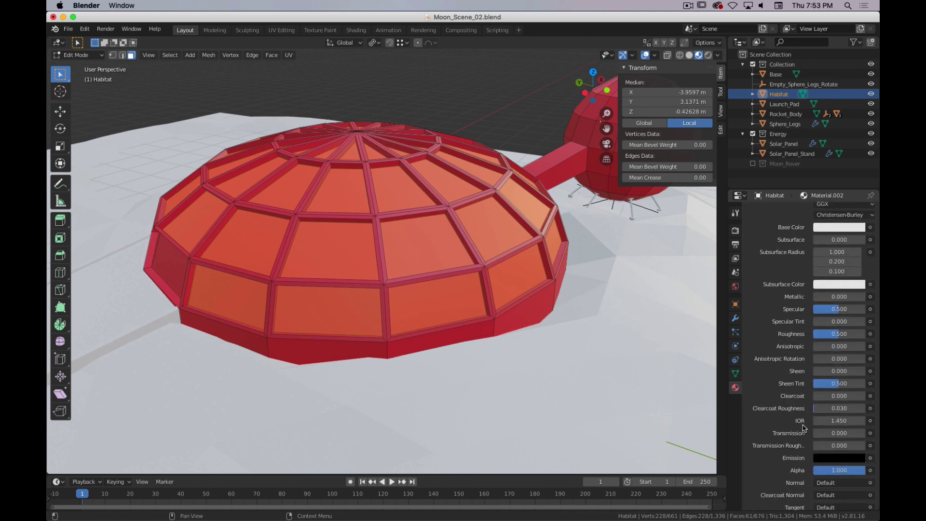
pyautogui.moveTo(859, 470); pyautogui.dragTo(849, 470)
pyautogui.press('z')
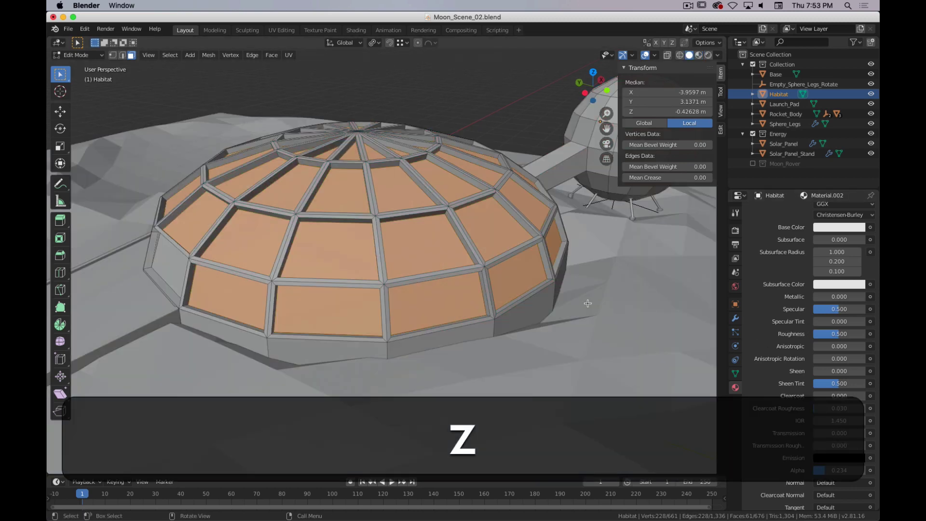
# Set the new material's Viewport Display color alpha to 0.407 and assign the material to the selected window faces
pyautogui.click(831, 229)
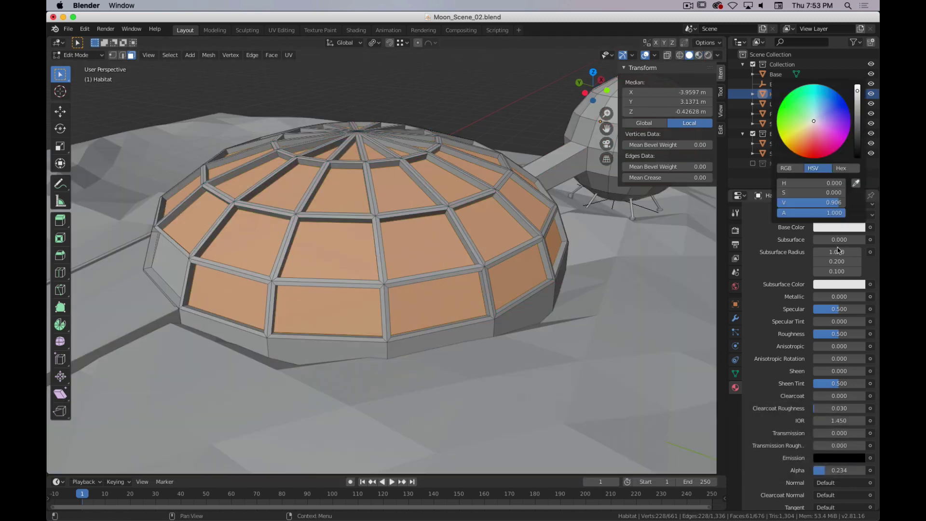
pyautogui.scroll(-8, 774, 365)
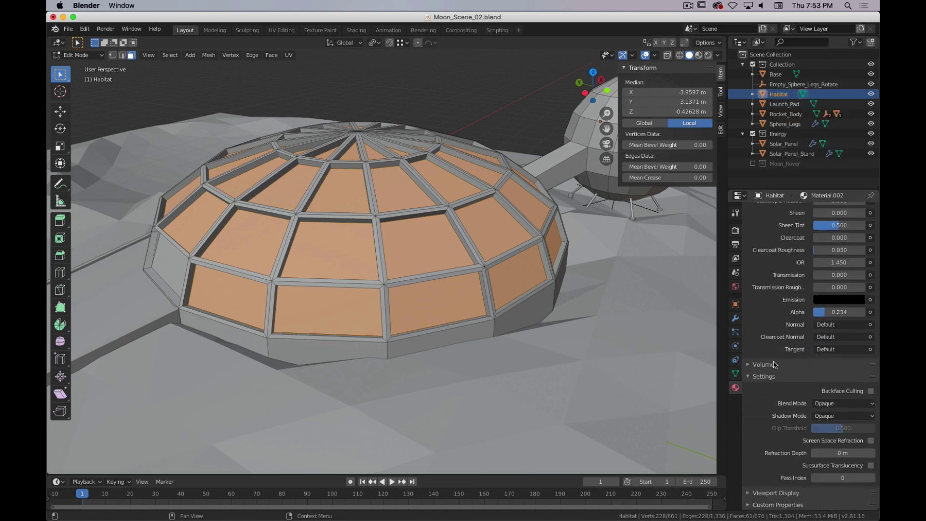
pyautogui.click(767, 493)
pyautogui.scroll(-2, 803, 423)
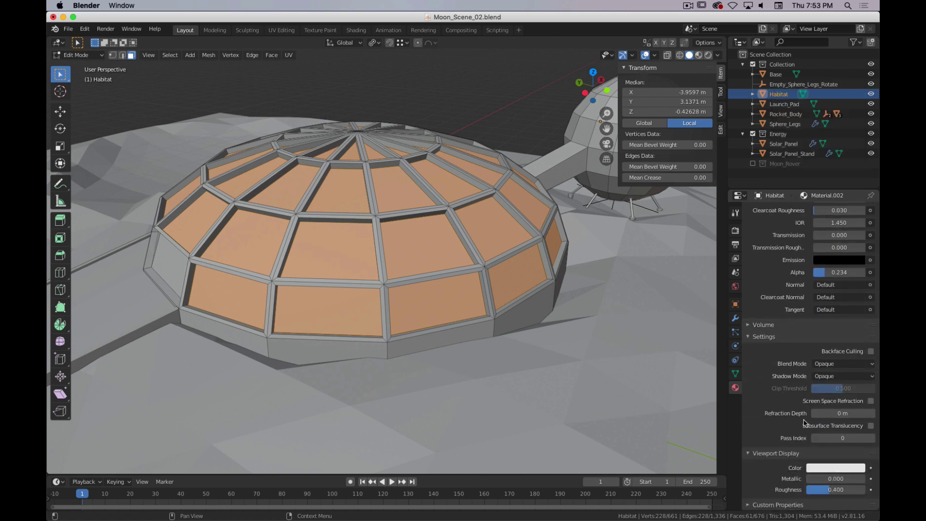
pyautogui.click(834, 468)
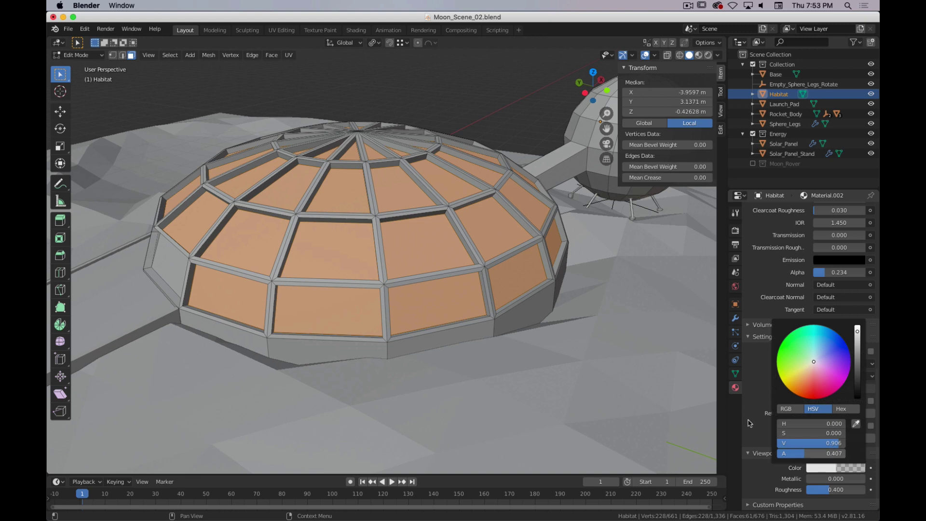
pyautogui.scroll(15, 793, 289)
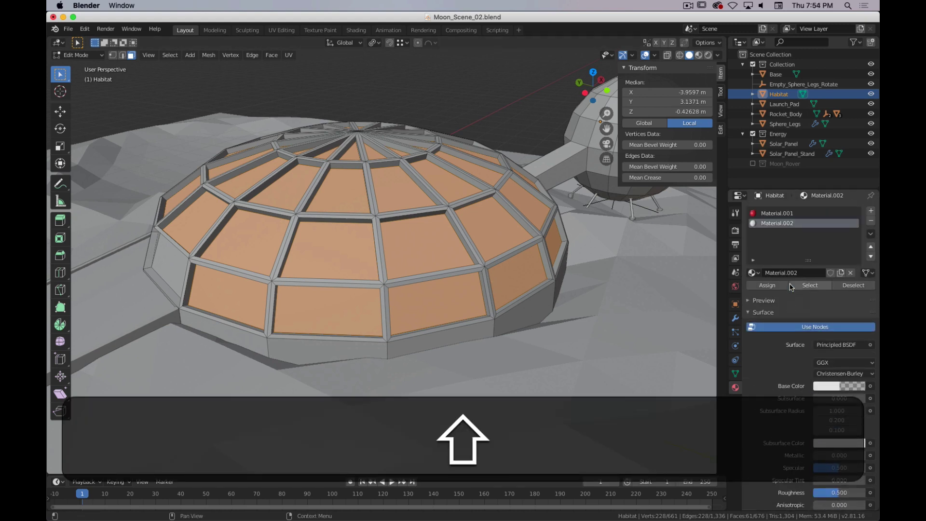
pyautogui.click(767, 285)
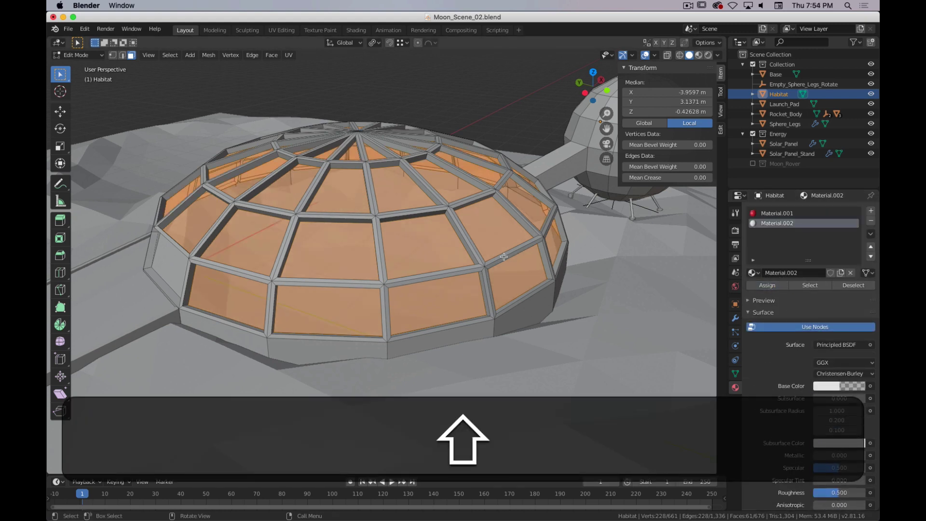
# Restore the window material's Base Color alpha to fully opaque
pyautogui.scroll(-4, 835, 320)
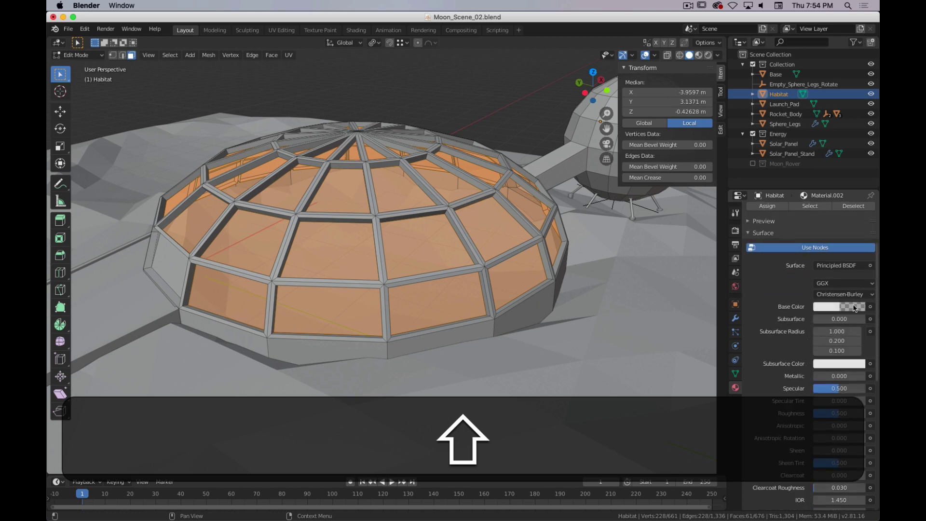
pyautogui.click(854, 307)
pyautogui.moveTo(819, 291); pyautogui.dragTo(850, 291)
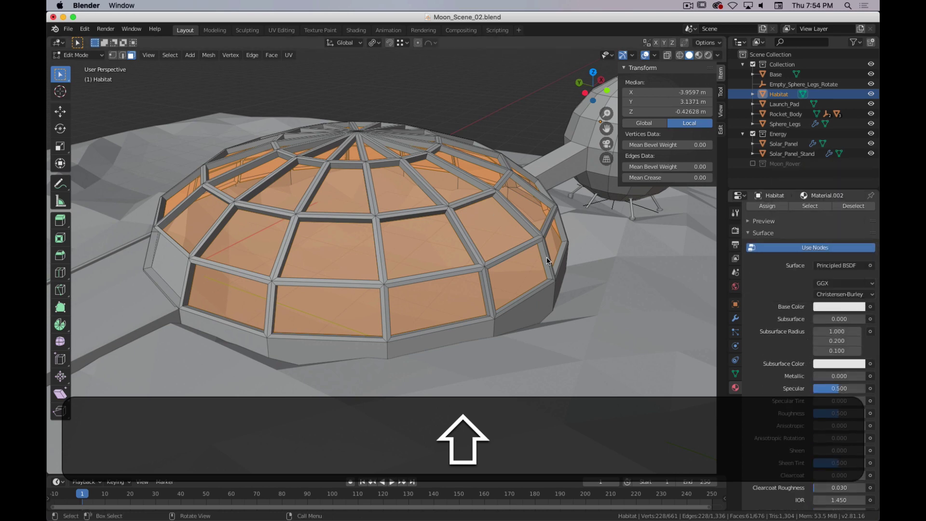
# Select a single face on the upper part of the small sphere in place of the dome's window faces
pyautogui.click(532, 308)
pyautogui.moveTo(530, 309); pyautogui.dragTo(461, 328, button='middle')
pyautogui.keyDown('shift'); pyautogui.moveTo(522, 268); pyautogui.dragTo(237, 345, button='middle'); pyautogui.keyUp('shift')
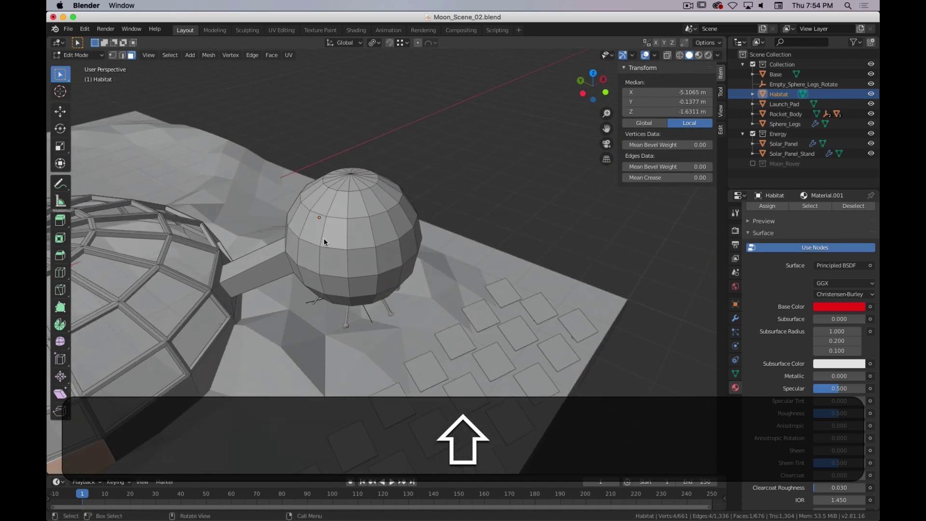
pyautogui.click(332, 237)
pyautogui.keyDown('shift'); pyautogui.moveTo(370, 246); pyautogui.dragTo(411, 242, button='middle'); pyautogui.keyUp('shift')
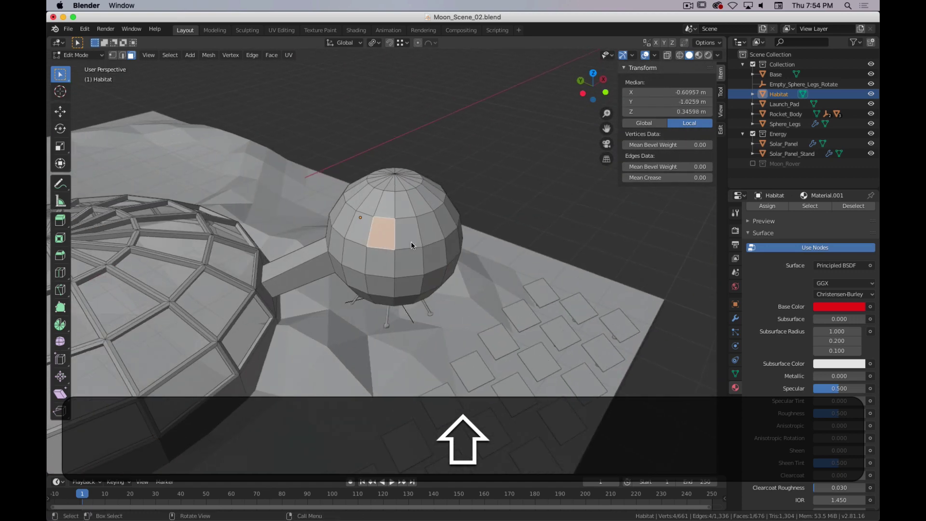
pyautogui.scroll(2, 432, 247)
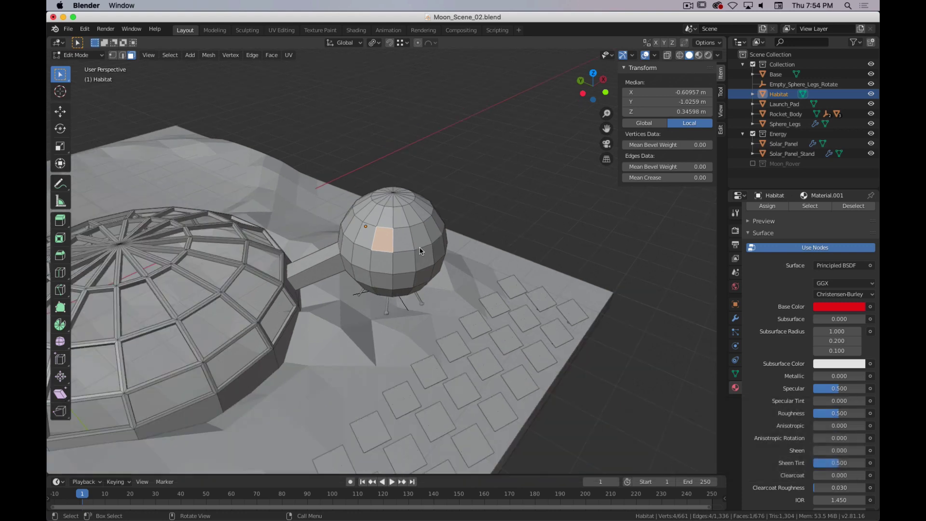
# Box-select the small sphere's faces above its lower rows in wireframe front view and return to solid shading
pyautogui.press('KP_1')
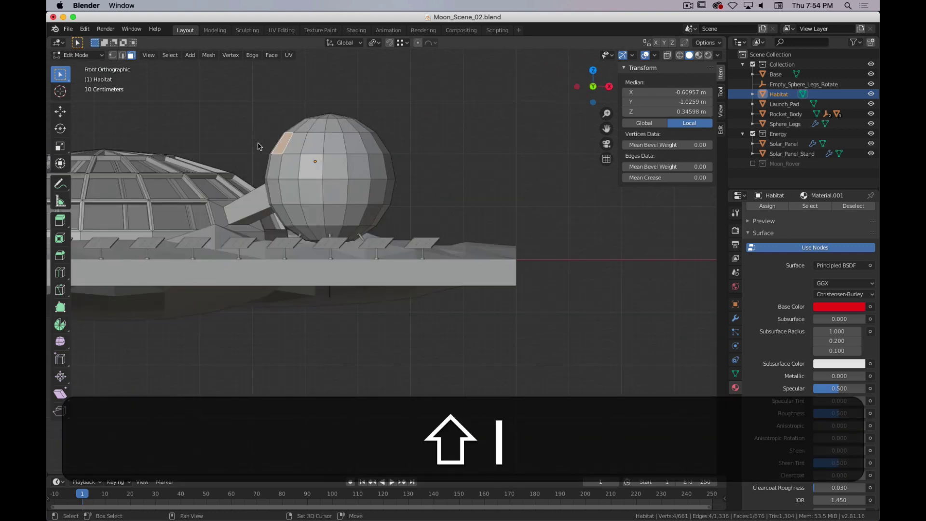
pyautogui.keyDown('shift'); pyautogui.moveTo(375, 196); pyautogui.dragTo(464, 223, button='middle'); pyautogui.keyUp('shift')
pyautogui.press('z')
pyautogui.click(291, 210)
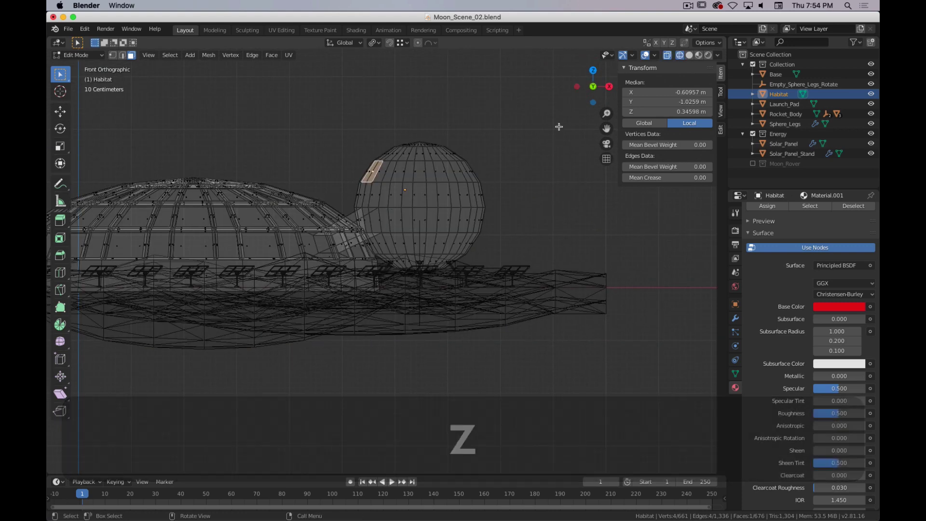
pyautogui.moveTo(557, 128); pyautogui.dragTo(351, 227)
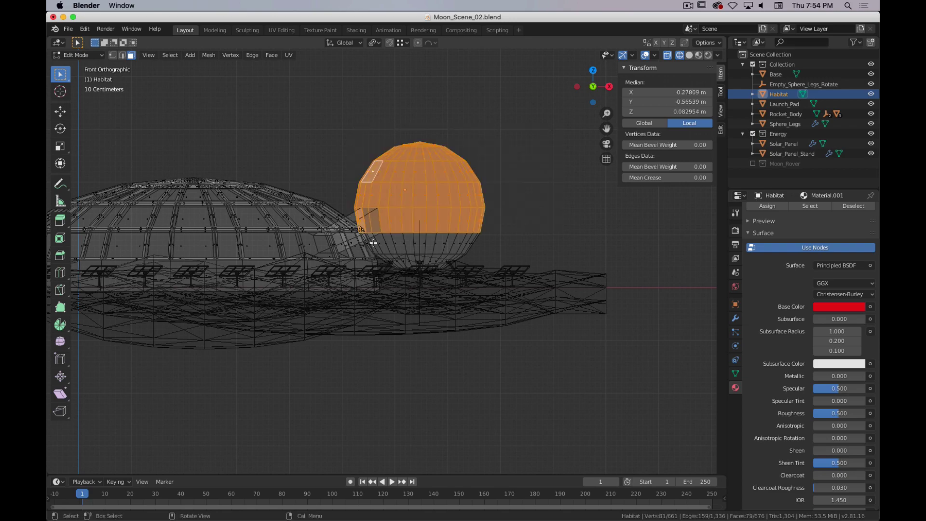
pyautogui.press('z')
pyautogui.click(521, 240)
pyautogui.press('z')
pyautogui.click(456, 226)
pyautogui.moveTo(384, 249)
pyautogui.mouseDown(button='middle')
pyautogui.moveTo(465, 270)
pyautogui.moveTo(482, 231)
pyautogui.moveTo(476, 213)
pyautogui.moveTo(369, 252)
pyautogui.moveTo(392, 255)
pyautogui.mouseUp(button='middle')
pyautogui.press('i')
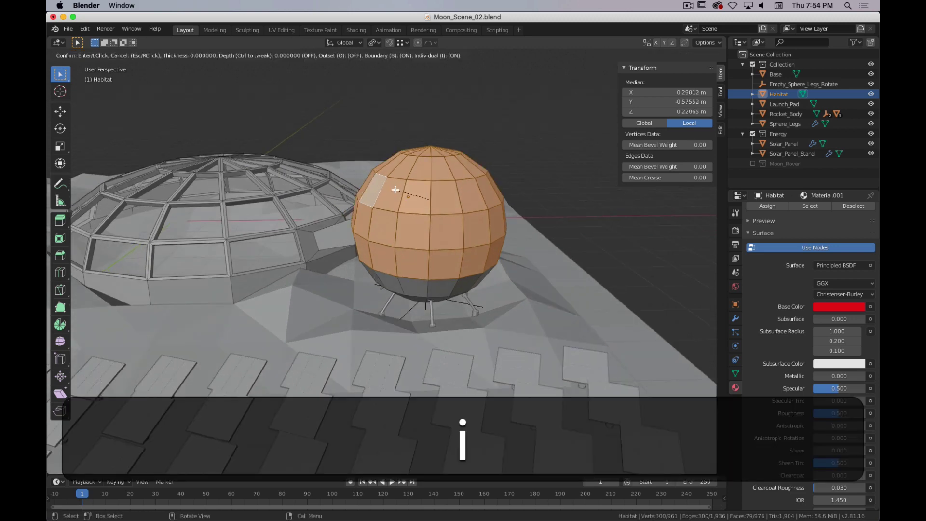
pyautogui.rightClick(424, 187)
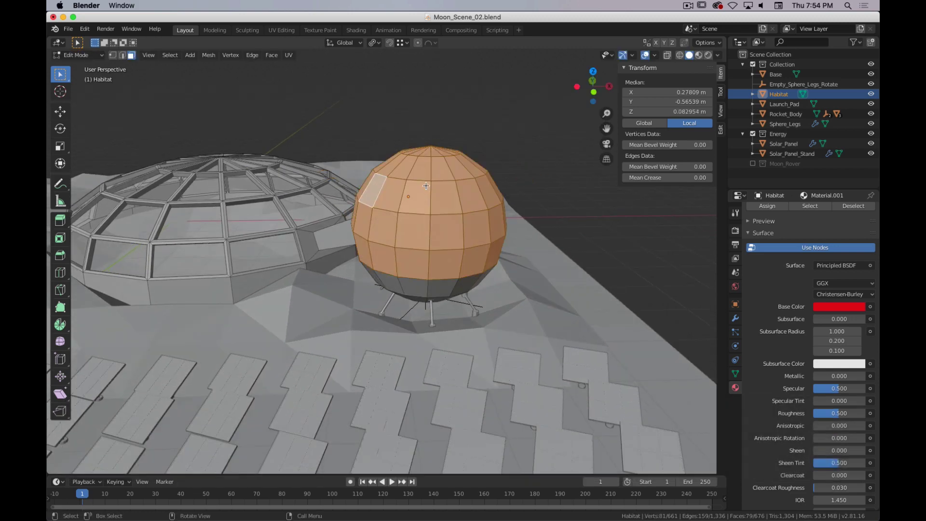
# Triangulate the small sphere's selected faces and inset them individually with a thickness of about 0.0248 m
pyautogui.rightClick(465, 221)
pyautogui.click(440, 338)
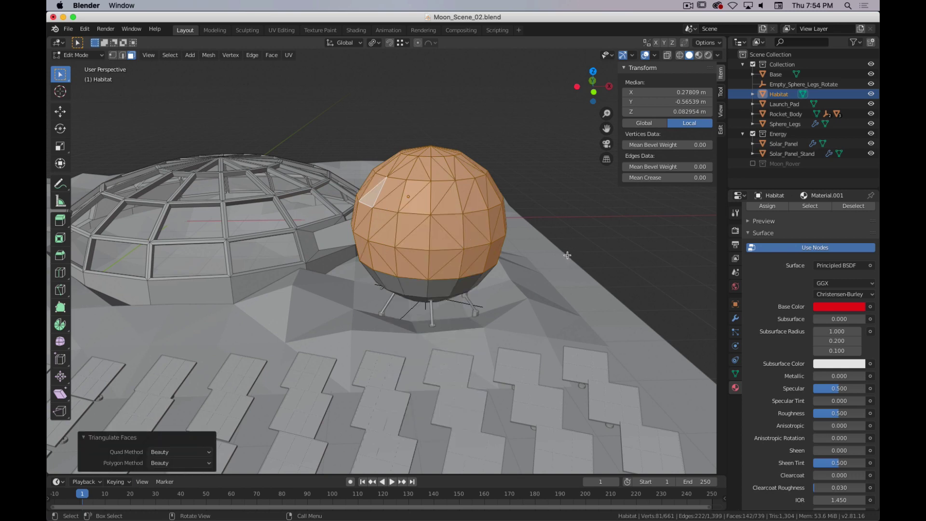
pyautogui.press('i')
pyautogui.press('i')
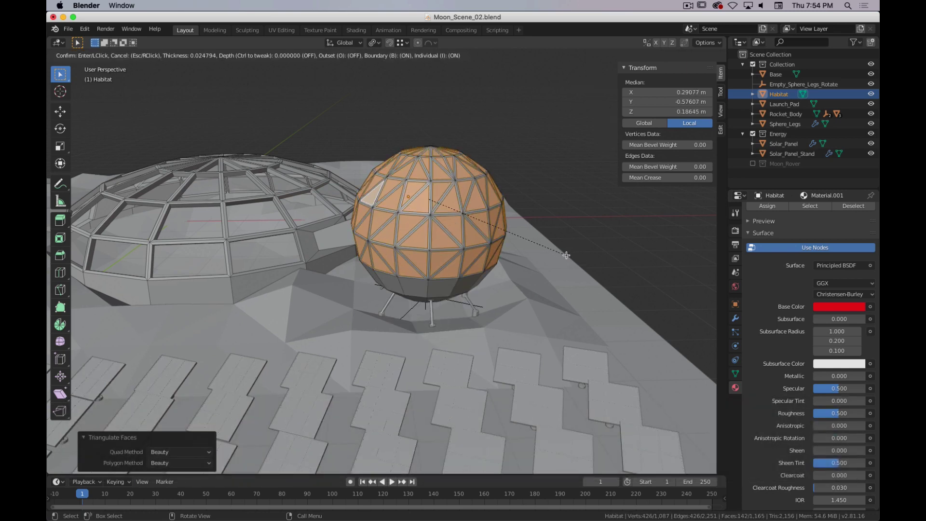
pyautogui.click(566, 255)
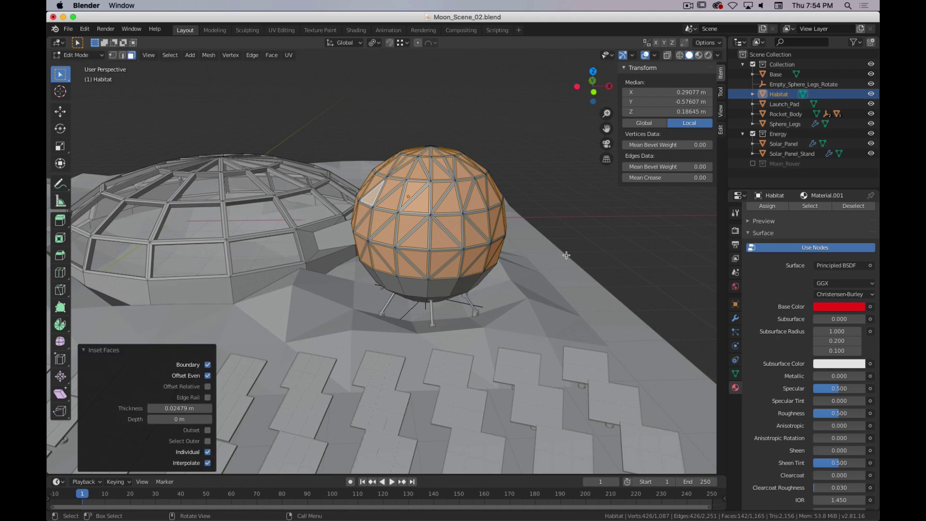
# Extrude the small sphere's inset triangular faces inward by about -0.0427, 0.0364 and -0.0174 m to recess the windows
pyautogui.press('e')
pyautogui.click(634, 303)
pyautogui.scroll(-3, 634, 303)
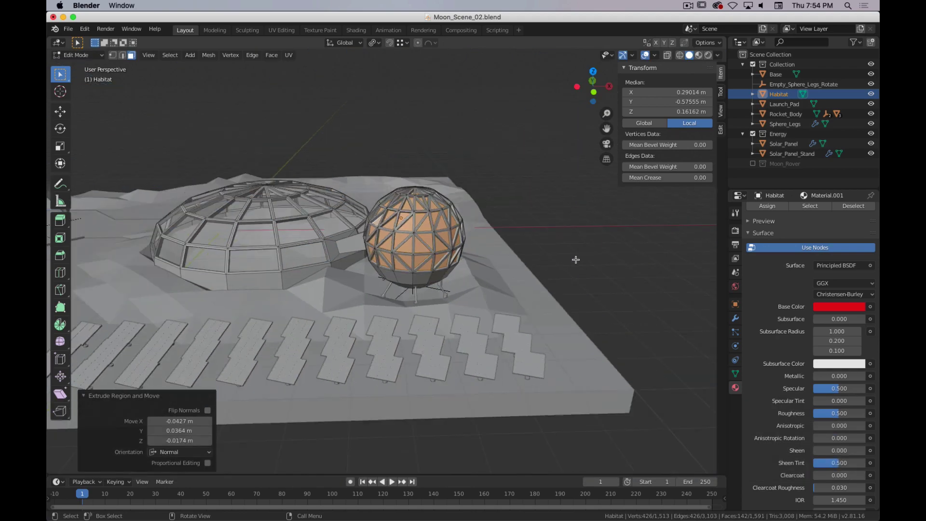
pyautogui.scroll(5, 575, 259)
pyautogui.moveTo(469, 271); pyautogui.dragTo(587, 244, button='middle')
pyautogui.scroll(-8, 467, 272)
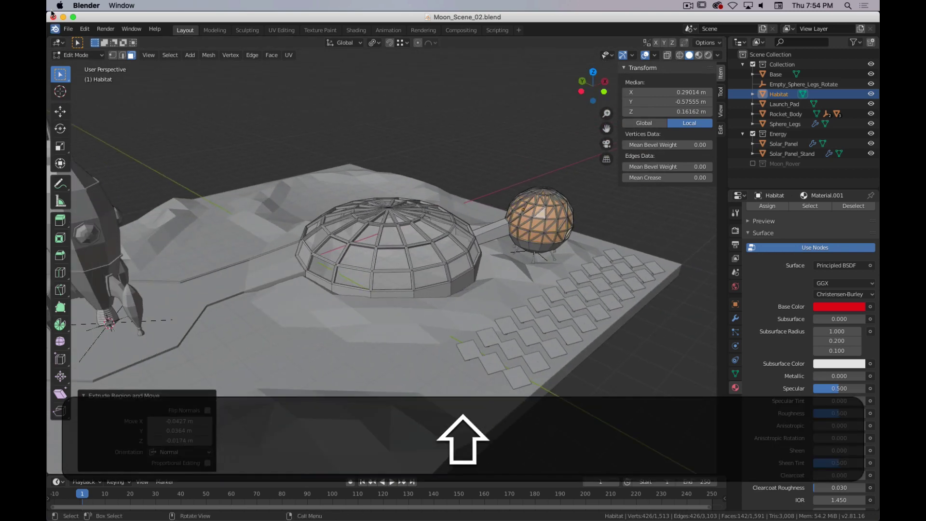
# Open the recent file Moon_Scene_03_Details.blend
pyautogui.click(68, 30)
pyautogui.moveTo(93, 58)
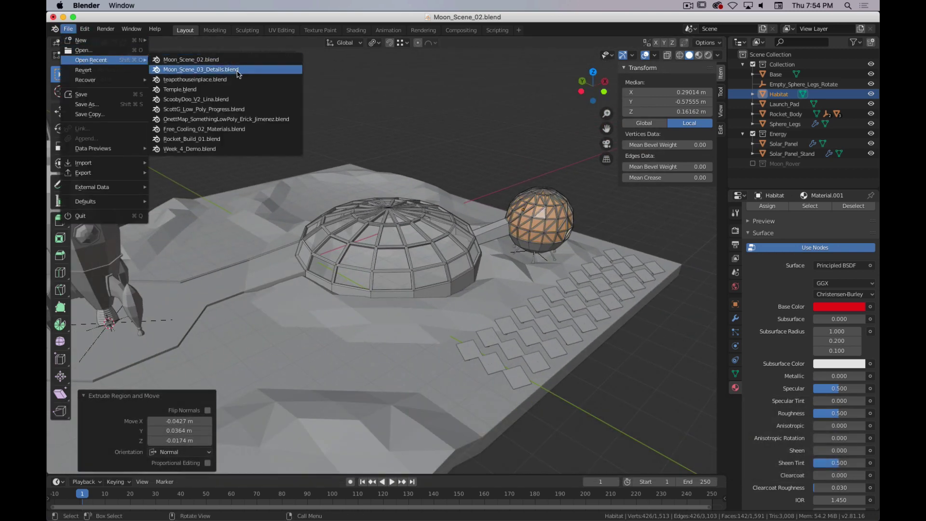
pyautogui.click(233, 68)
# Select the rover, frame it in the view and examine the seats and interior behind its cockpit windows
pyautogui.moveTo(371, 243); pyautogui.dragTo(462, 176, button='middle')
pyautogui.keyDown('shift'); pyautogui.moveTo(372, 218); pyautogui.dragTo(376, 440, button='middle'); pyautogui.keyUp('shift')
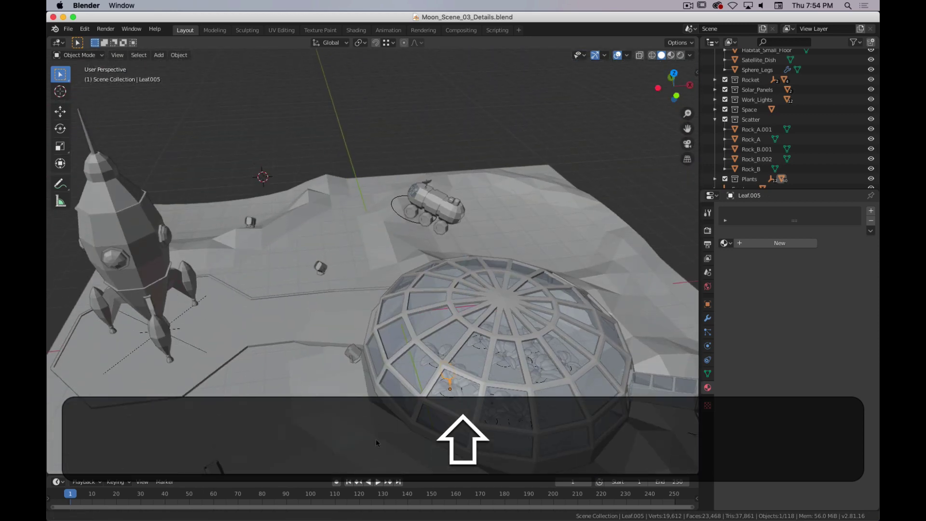
pyautogui.click(441, 207)
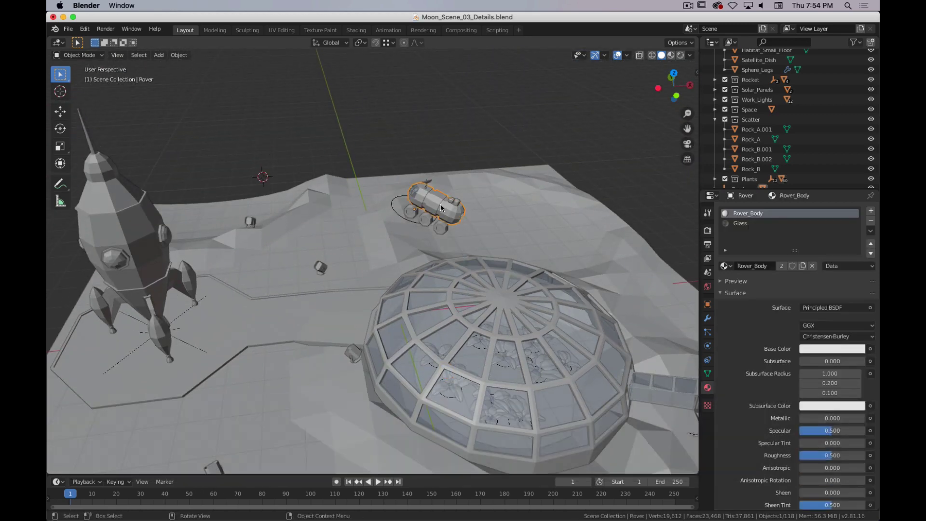
pyautogui.press('KP_Decimal')
pyautogui.moveTo(292, 277); pyautogui.dragTo(371, 244, button='middle')
pyautogui.scroll(3, 371, 241)
pyautogui.scroll(4, 393, 228)
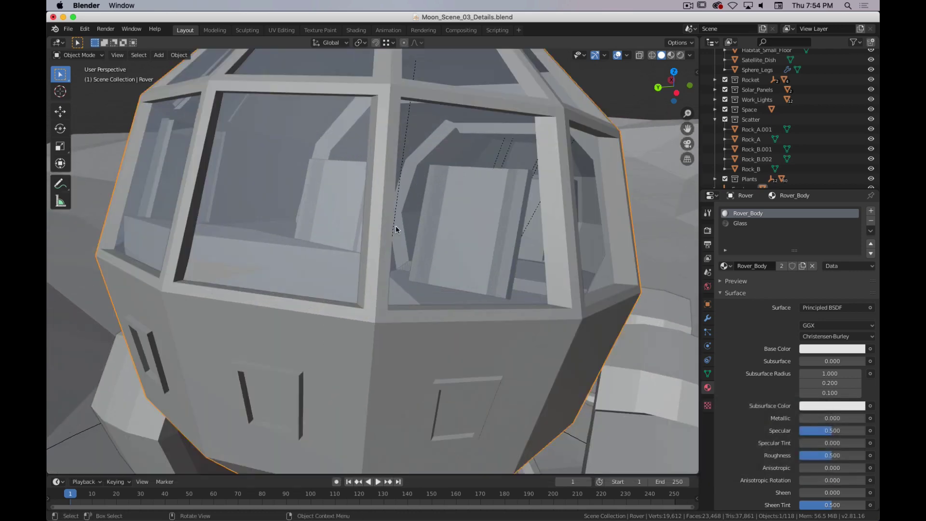
pyautogui.scroll(3, 402, 194)
pyautogui.moveTo(401, 191); pyautogui.dragTo(435, 235, button='middle')
pyautogui.scroll(-1, 435, 235)
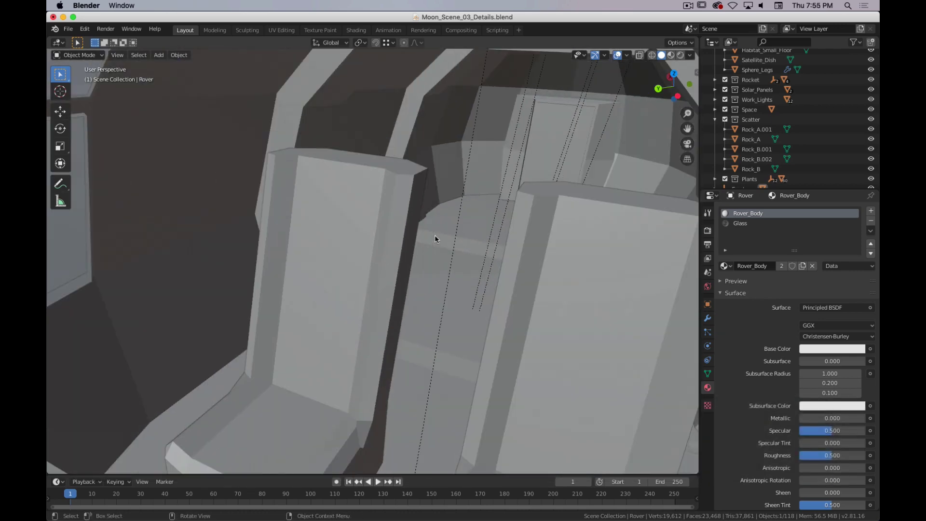
# Examine the rover's outer body from several sides, selecting the satellite dish on its roof
pyautogui.click(556, 252)
pyautogui.scroll(-5, 364, 254)
pyautogui.moveTo(363, 254); pyautogui.dragTo(289, 266, button='middle')
pyautogui.scroll(-4, 289, 265)
pyautogui.keyDown('shift'); pyautogui.moveTo(290, 265); pyautogui.dragTo(528, 303, button='middle'); pyautogui.keyUp('shift')
pyautogui.scroll(8, 410, 310)
pyautogui.scroll(-7, 533, 300)
pyautogui.keyDown('shift'); pyautogui.moveTo(482, 263); pyautogui.dragTo(397, 363, button='middle'); pyautogui.keyUp('shift')
pyautogui.moveTo(466, 250); pyautogui.dragTo(424, 202, button='middle')
pyautogui.click(394, 215)
pyautogui.keyDown('shift'); pyautogui.moveTo(505, 203); pyautogui.dragTo(357, 217, button='middle'); pyautogui.keyUp('shift')
pyautogui.moveTo(357, 217); pyautogui.dragTo(305, 235, button='middle')
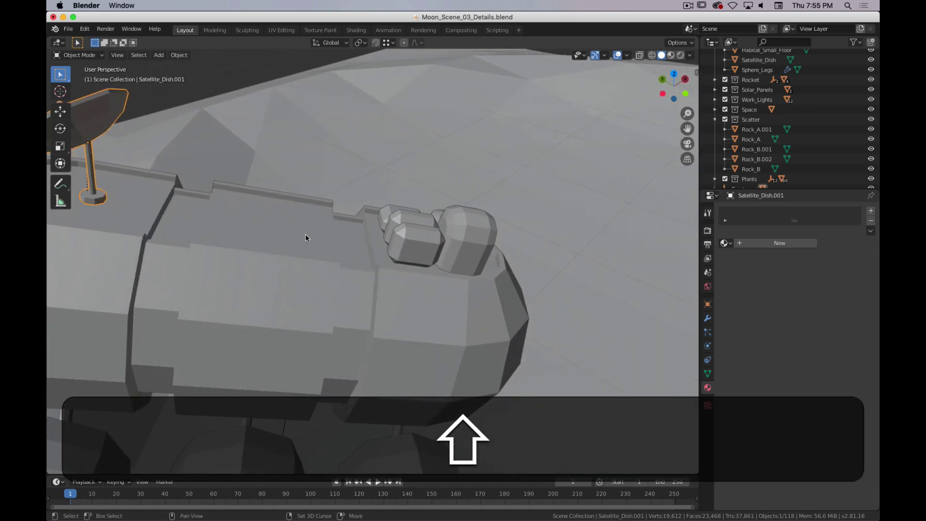
# Select a piece of luggage on the rover's roof and inspect its mesh briefly in Edit Mode
pyautogui.click(413, 225)
pyautogui.scroll(-5, 387, 233)
pyautogui.moveTo(386, 234); pyautogui.dragTo(331, 243, button='middle')
pyautogui.click(414, 250)
pyautogui.scroll(4, 415, 249)
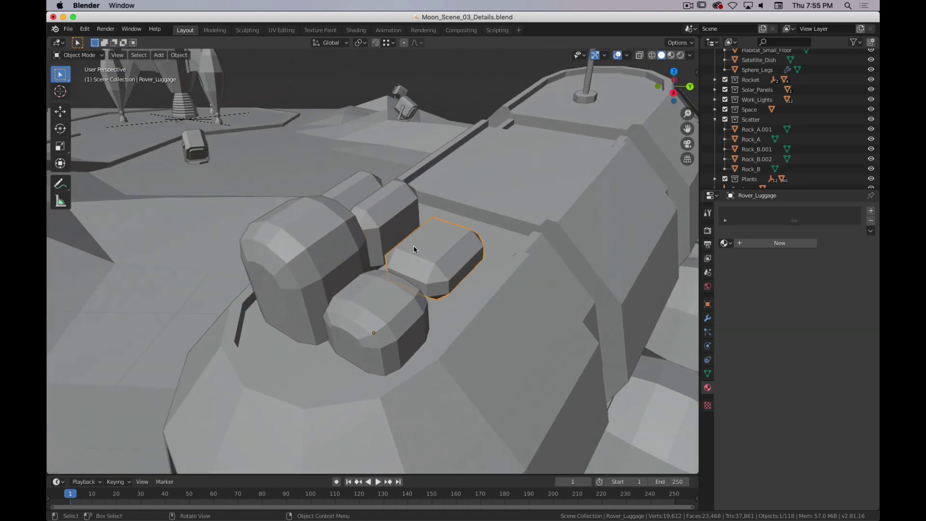
pyautogui.press('Tab')
pyautogui.press('Tab')
pyautogui.moveTo(441, 273); pyautogui.dragTo(432, 279, button='middle')
pyautogui.moveTo(501, 261); pyautogui.dragTo(370, 258, button='middle')
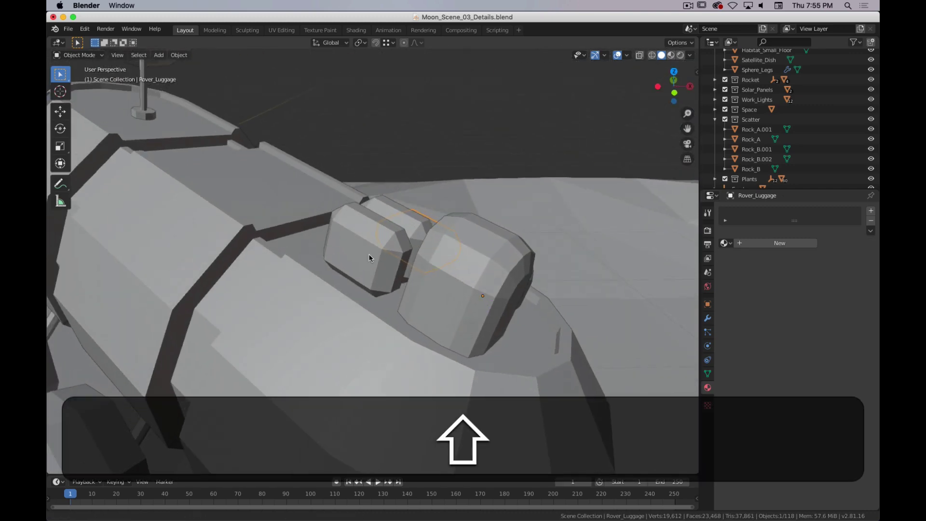
pyautogui.moveTo(475, 256); pyautogui.dragTo(507, 268, button='middle')
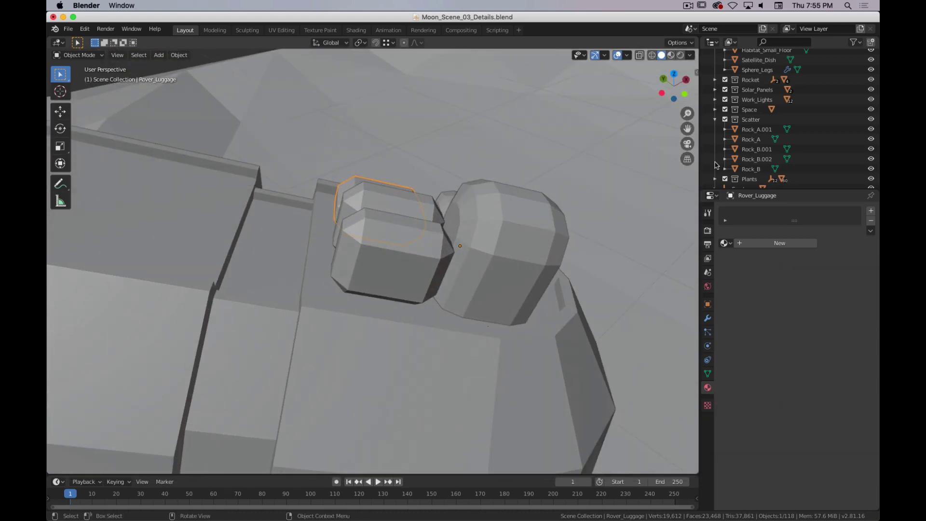
# Expand the Rover collection to review the objects parented to the rover, and collapse it again
pyautogui.scroll(5, 752, 145)
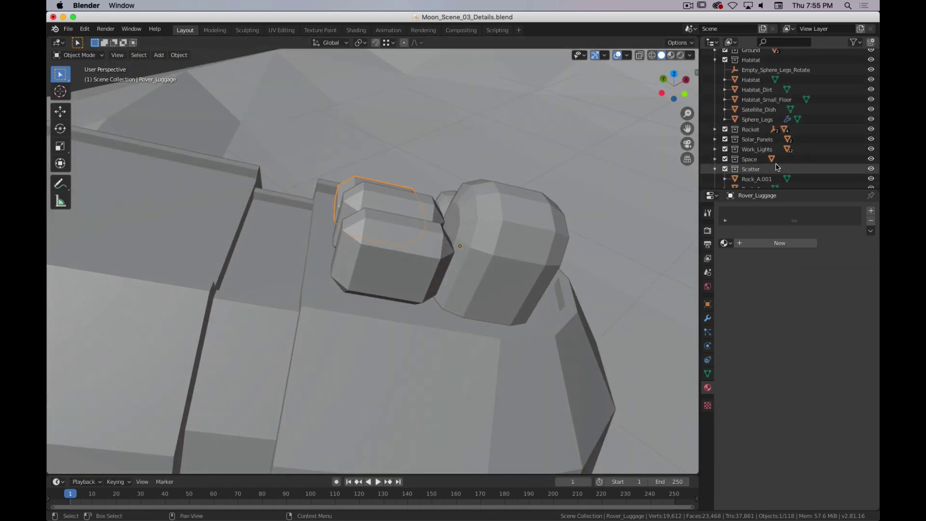
pyautogui.scroll(-5, 737, 151)
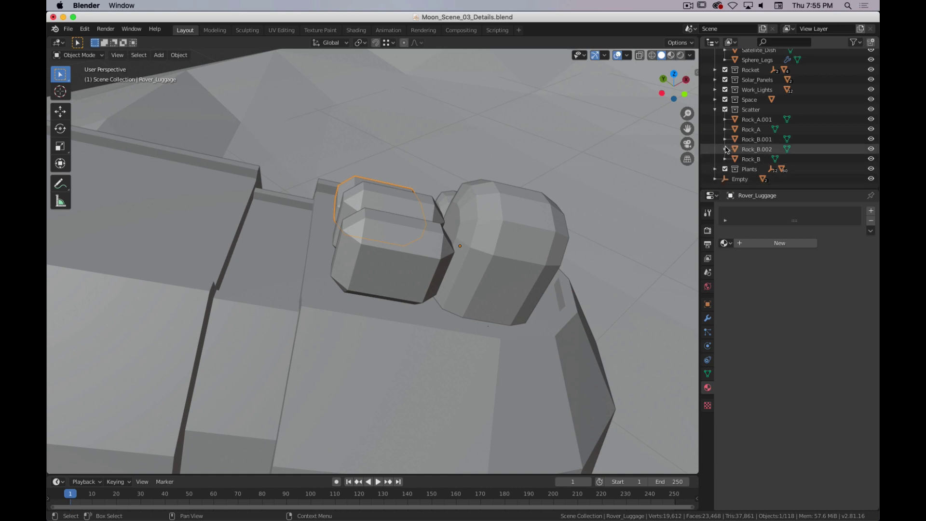
pyautogui.scroll(8, 728, 145)
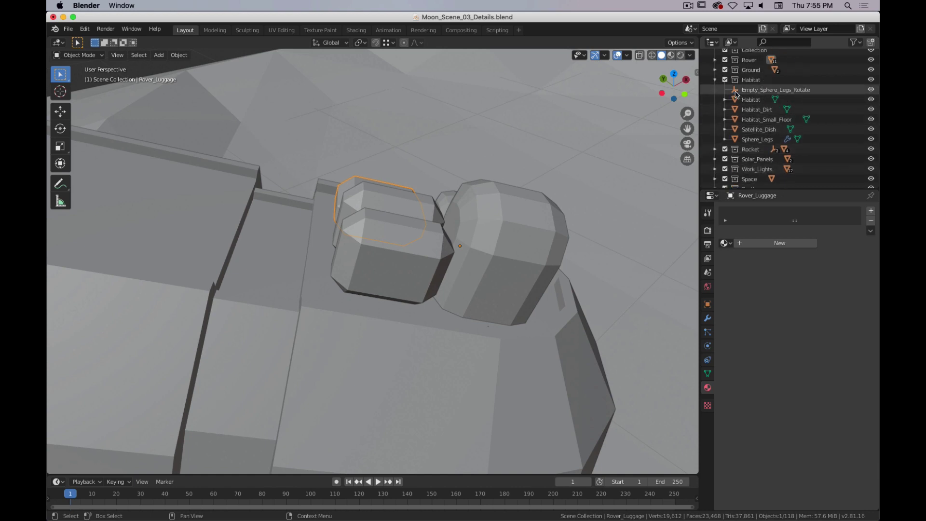
pyautogui.click(715, 60)
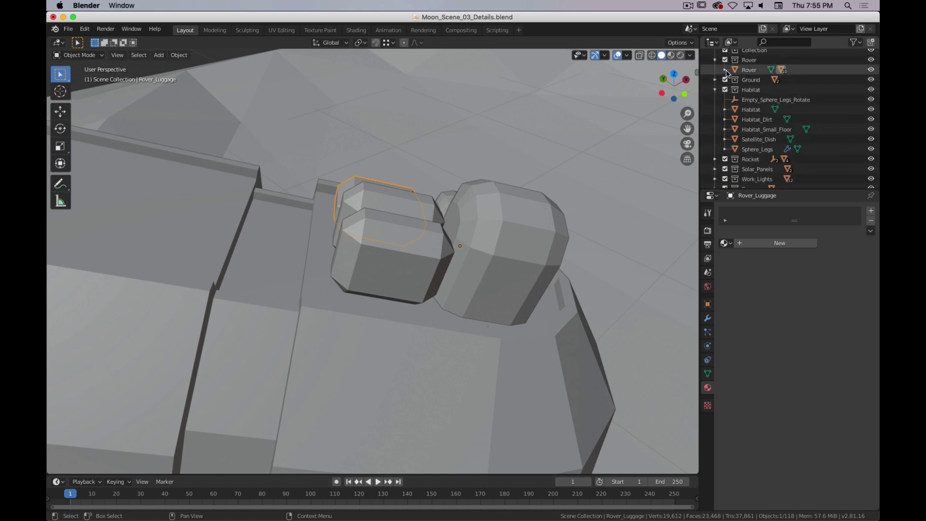
pyautogui.click(726, 70)
pyautogui.scroll(-2, 781, 128)
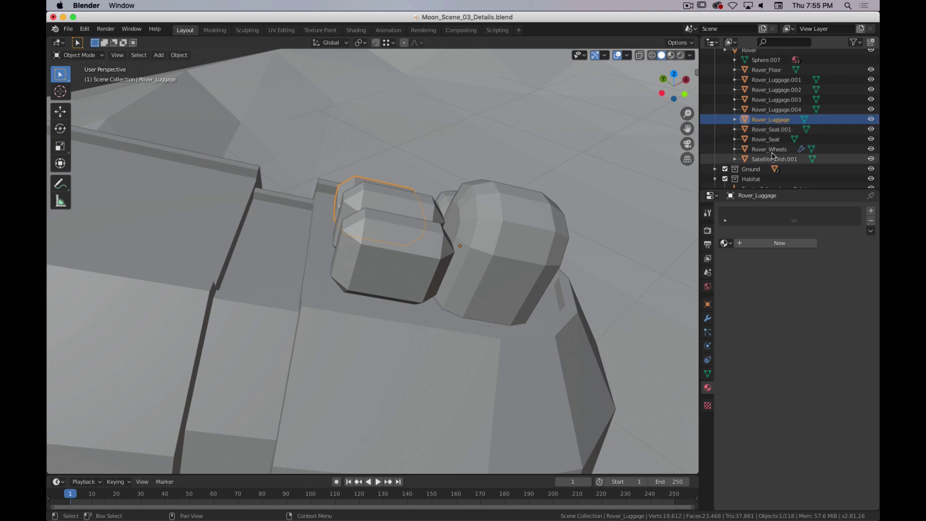
pyautogui.scroll(4, 772, 155)
pyautogui.click(724, 85)
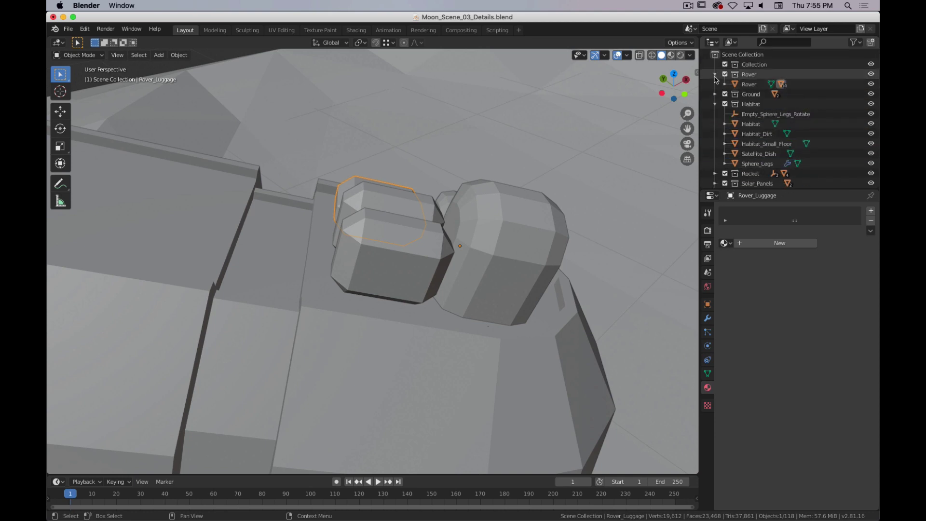
pyautogui.click(715, 74)
pyautogui.scroll(-3, 246, 291)
# Select the circular empty beneath the rover and try rotating it together with its parented parts
pyautogui.click(354, 272)
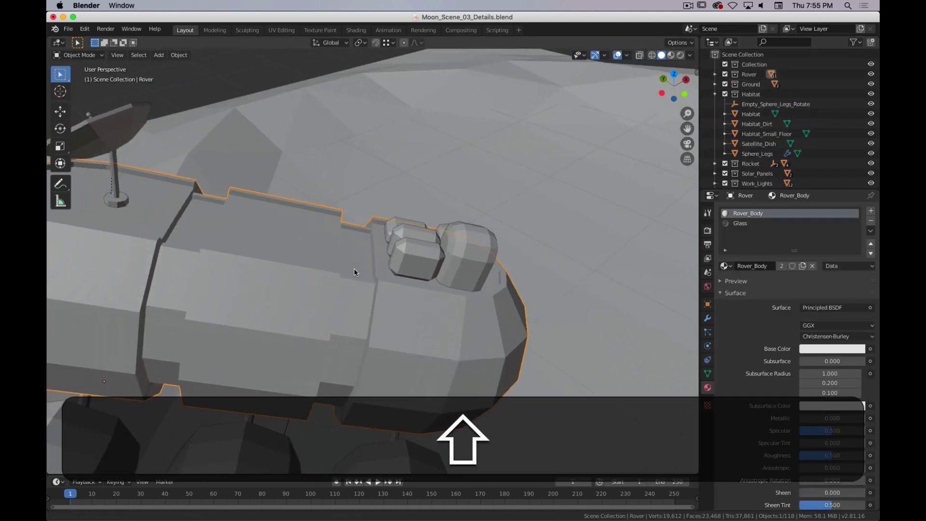
pyautogui.scroll(-3, 531, 220)
pyautogui.moveTo(531, 221); pyautogui.dragTo(600, 239, button='middle')
pyautogui.keyDown('shift'); pyautogui.moveTo(432, 285); pyautogui.dragTo(517, 118, button='middle'); pyautogui.keyUp('shift')
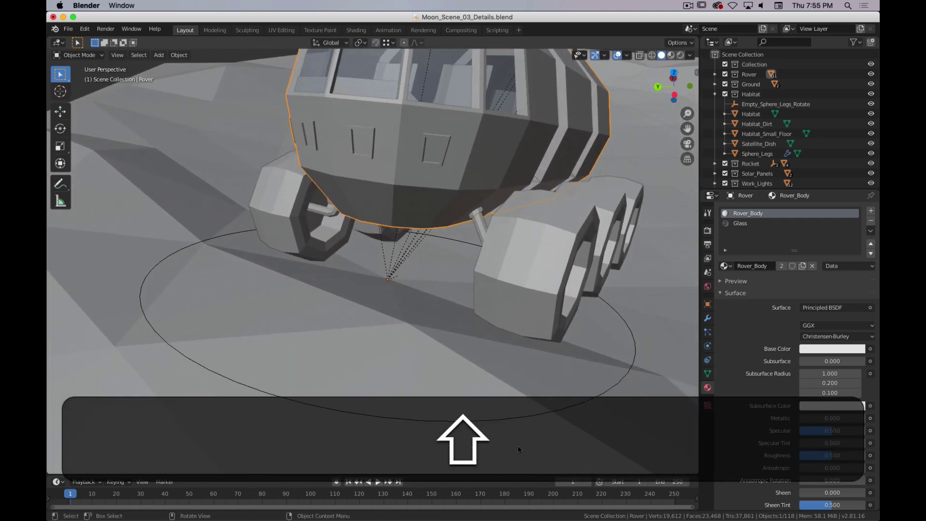
pyautogui.click(545, 416)
pyautogui.scroll(-5, 548, 410)
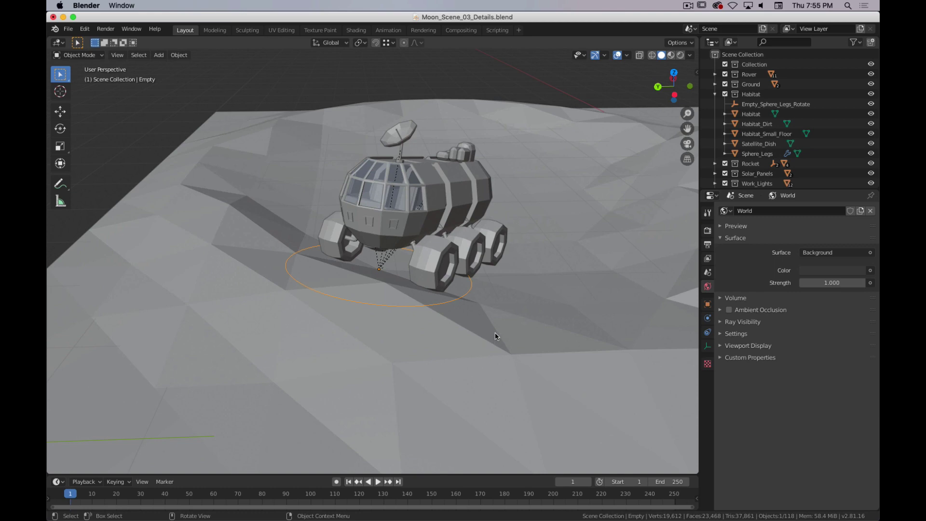
pyautogui.press('r')
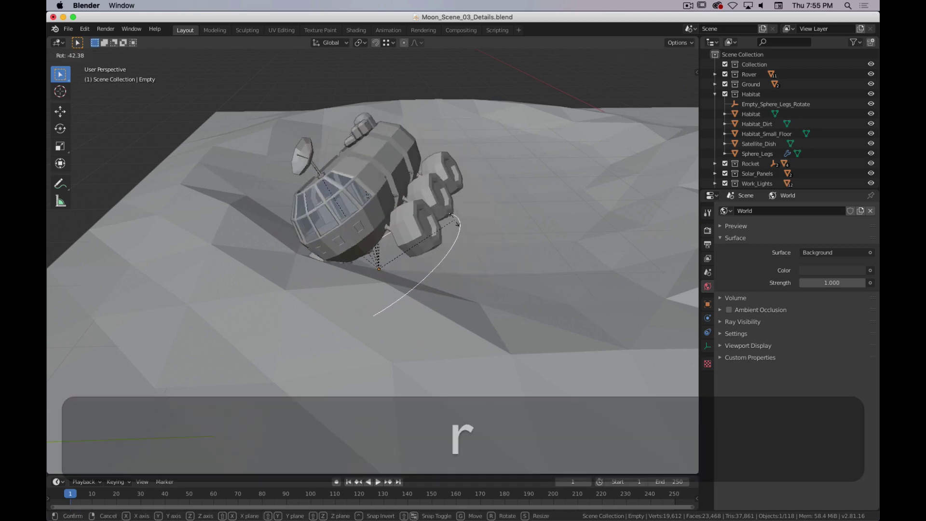
pyautogui.rightClick(483, 273)
# Select all objects of the Rover collection and isolate them in local view
pyautogui.scroll(-6, 476, 276)
pyautogui.scroll(2, 475, 276)
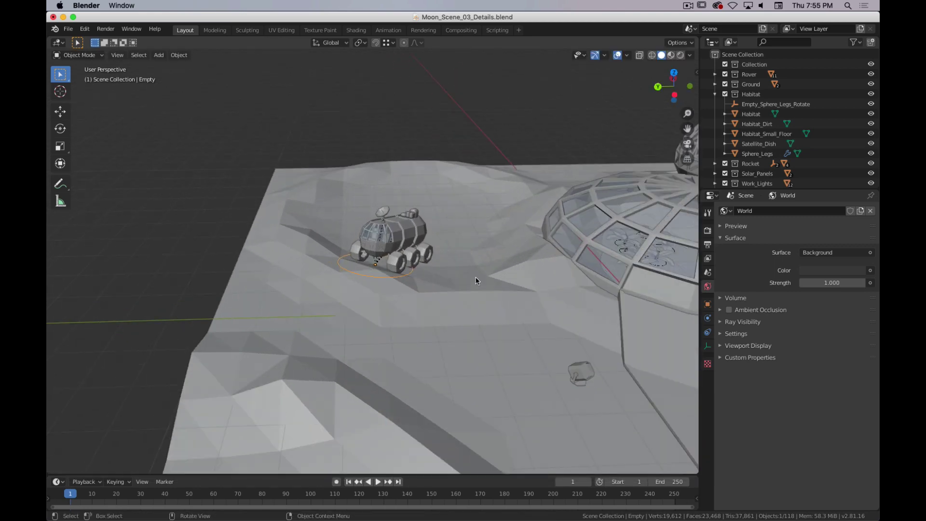
pyautogui.keyDown('shift'); pyautogui.moveTo(475, 276); pyautogui.dragTo(363, 190, button='middle'); pyautogui.keyUp('shift')
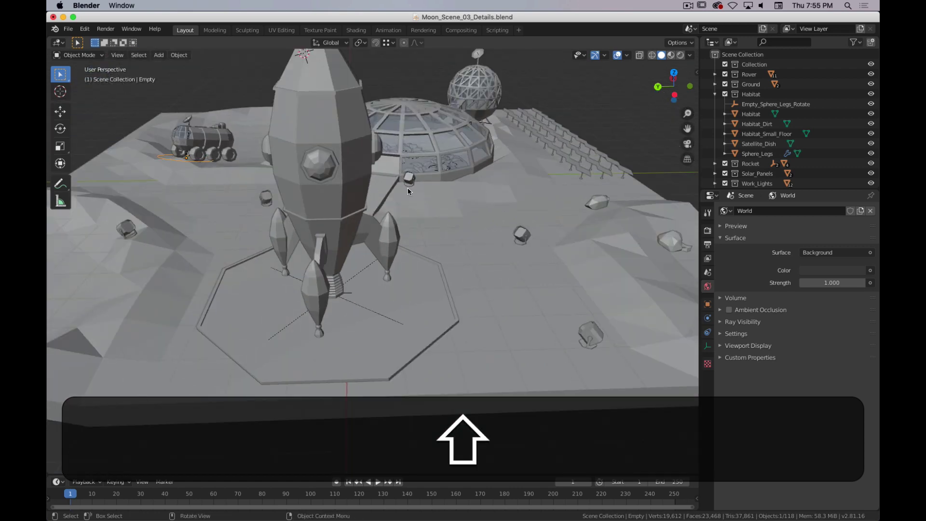
pyautogui.press('super+period')
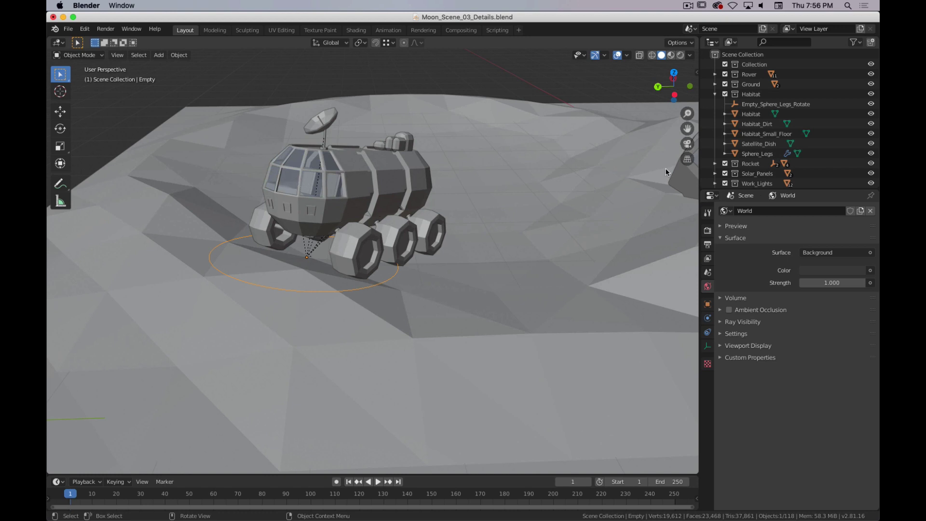
pyautogui.rightClick(750, 75)
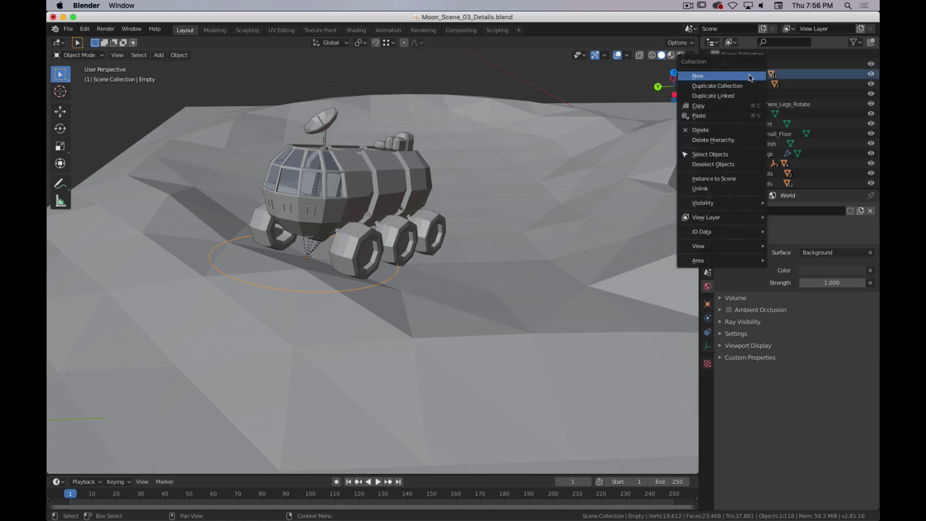
pyautogui.click(735, 155)
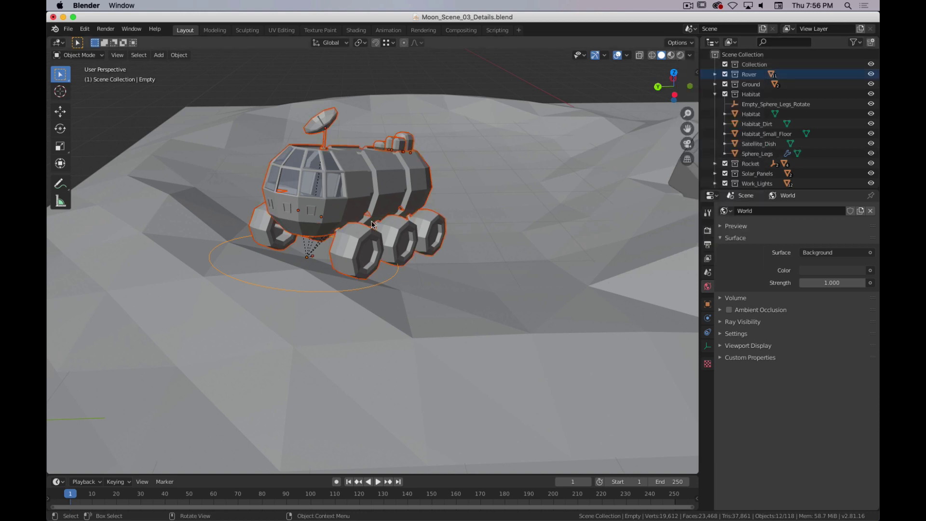
pyautogui.press('KP_Divide')
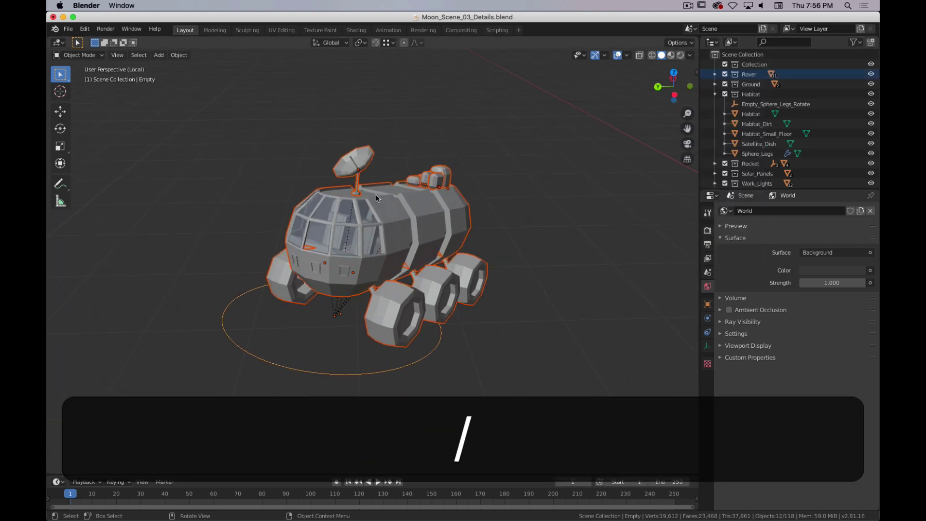
# Select only the circular empty beneath the isolated rover and enlarge the Outliner to reveal more of the scene's objects
pyautogui.moveTo(495, 292); pyautogui.dragTo(468, 278, button='middle')
pyautogui.click(347, 339)
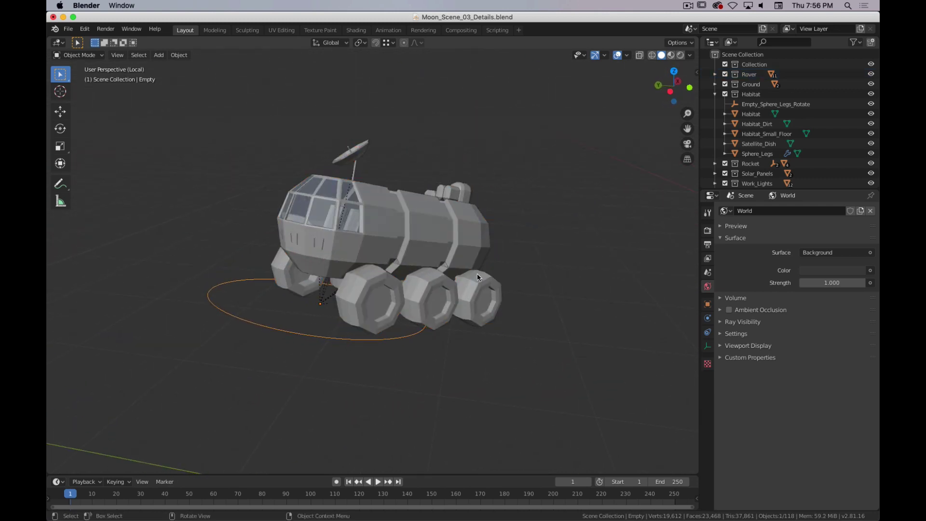
pyautogui.moveTo(317, 298); pyautogui.dragTo(381, 275, button='middle')
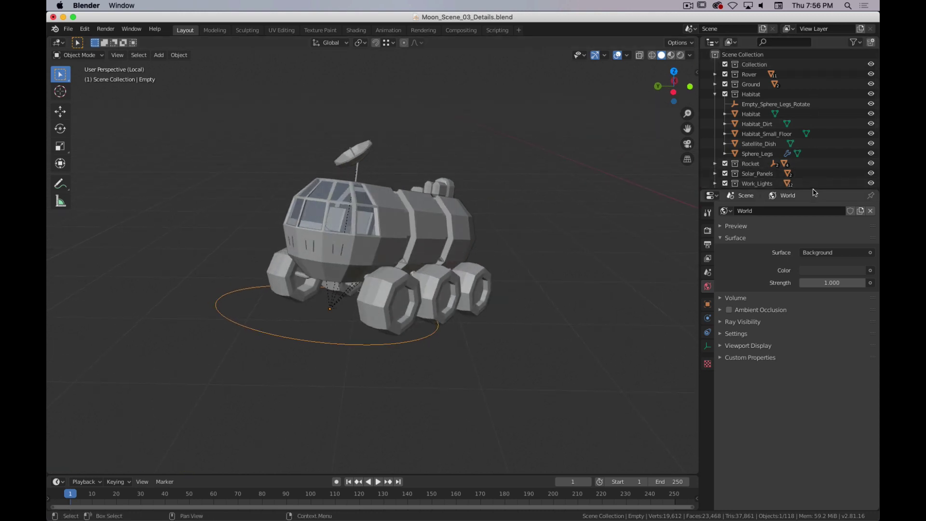
pyautogui.moveTo(813, 191); pyautogui.dragTo(814, 277)
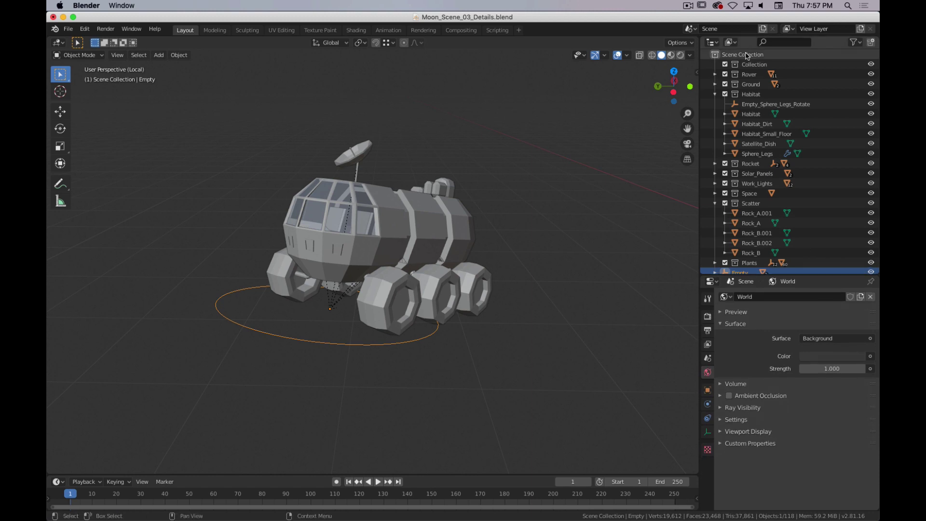
# Collapse the Habitat and Scatter collections, expand the Rover collection down to the Rover object's parts, and select the Rover object
pyautogui.click(715, 94)
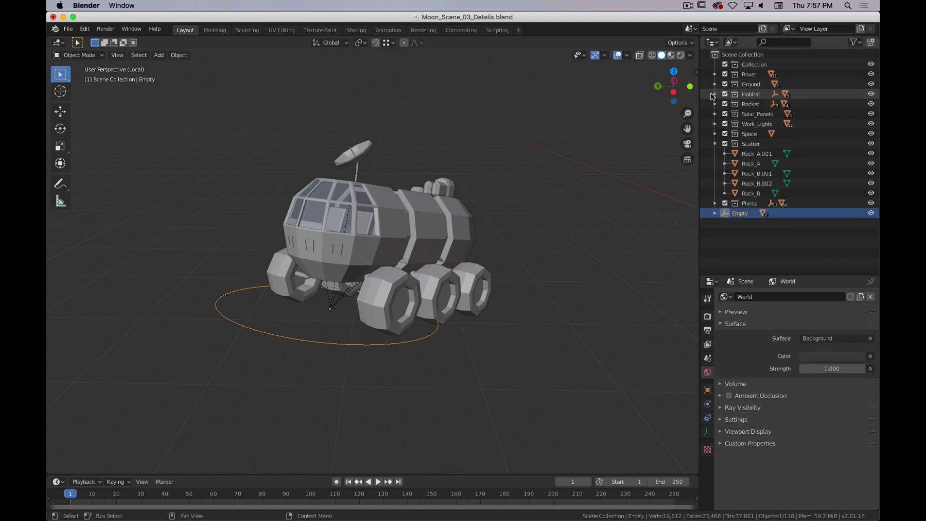
pyautogui.click(714, 143)
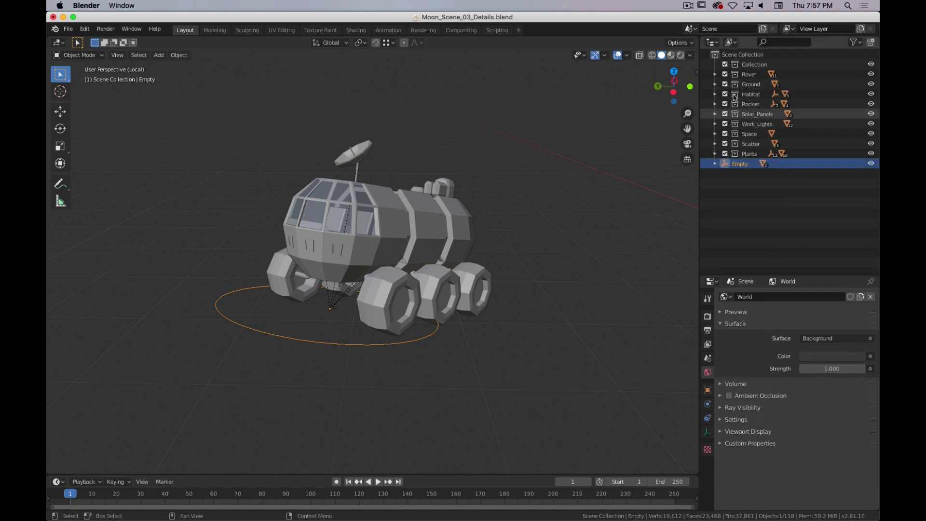
pyautogui.click(715, 75)
pyautogui.click(725, 84)
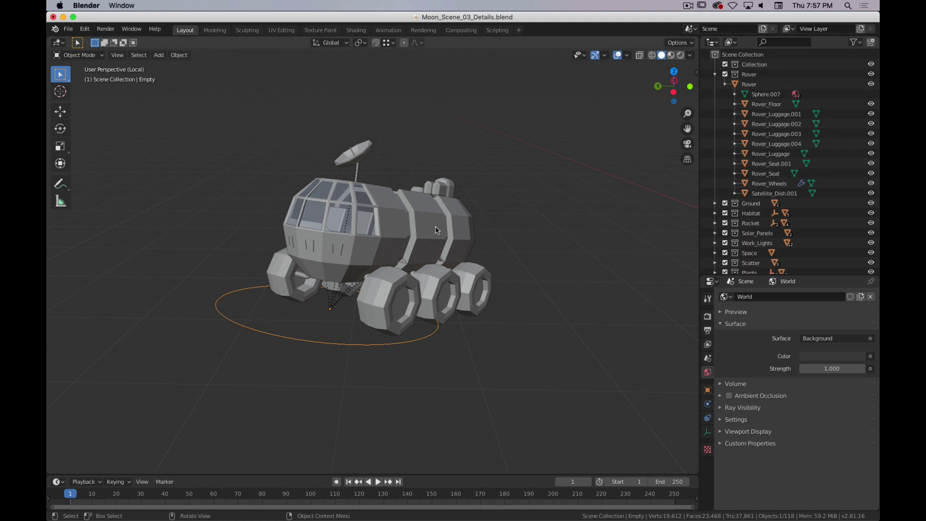
pyautogui.click(749, 84)
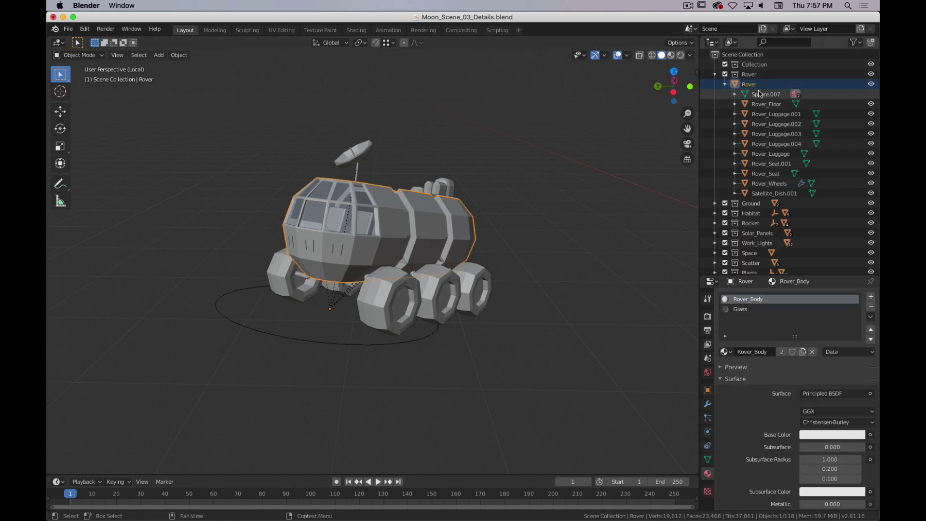
# Rename the rover's circular empty as Rover_Parent
pyautogui.scroll(-2, 759, 93)
pyautogui.click(740, 265)
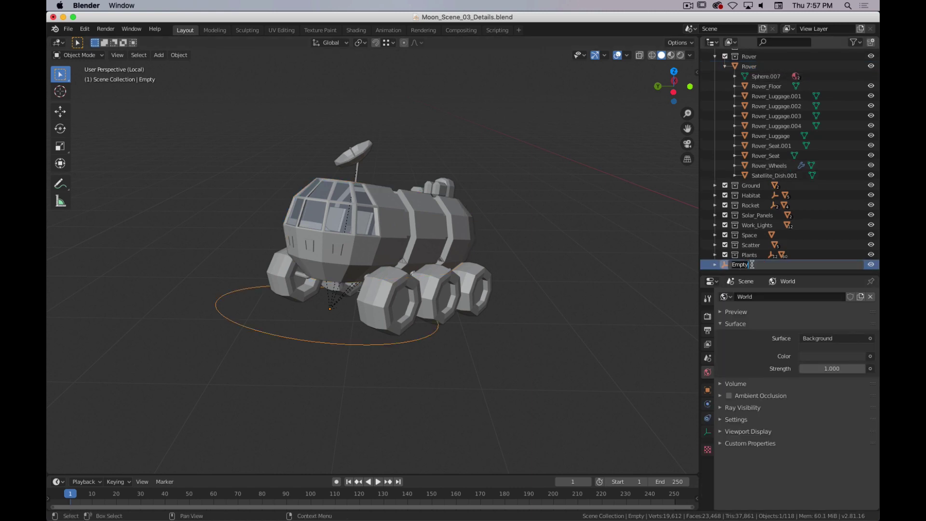
pyautogui.press('shift')
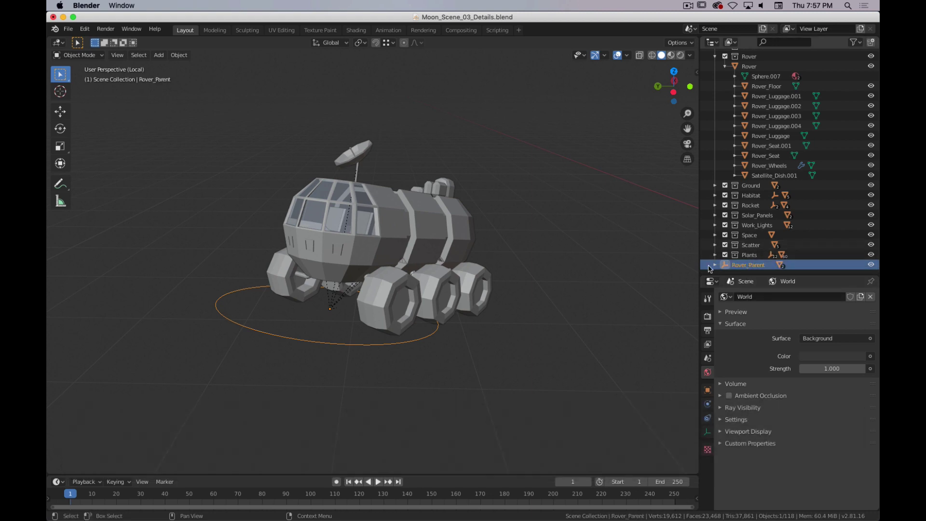
# Exit local view and move the Rover_Parent empty into the Rover collection
pyautogui.press('m')
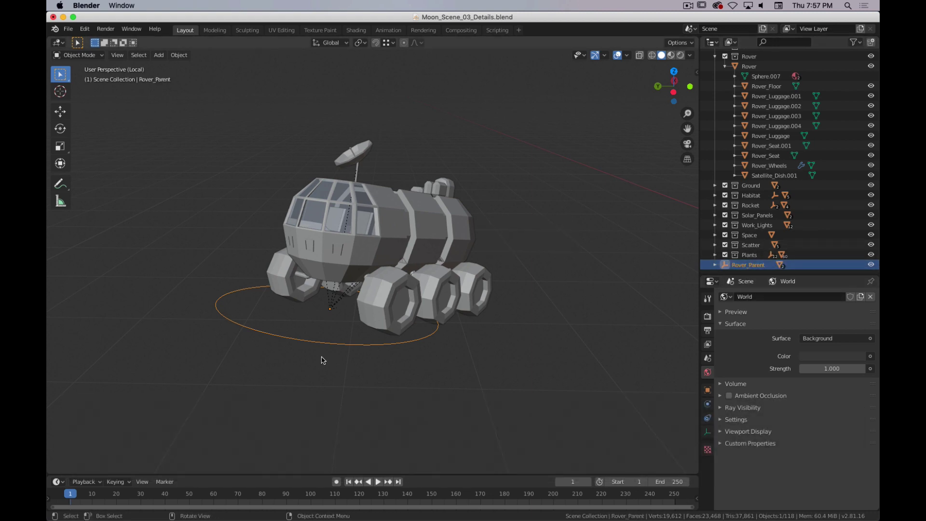
pyautogui.press('m')
pyautogui.click(357, 349)
pyautogui.press('/')
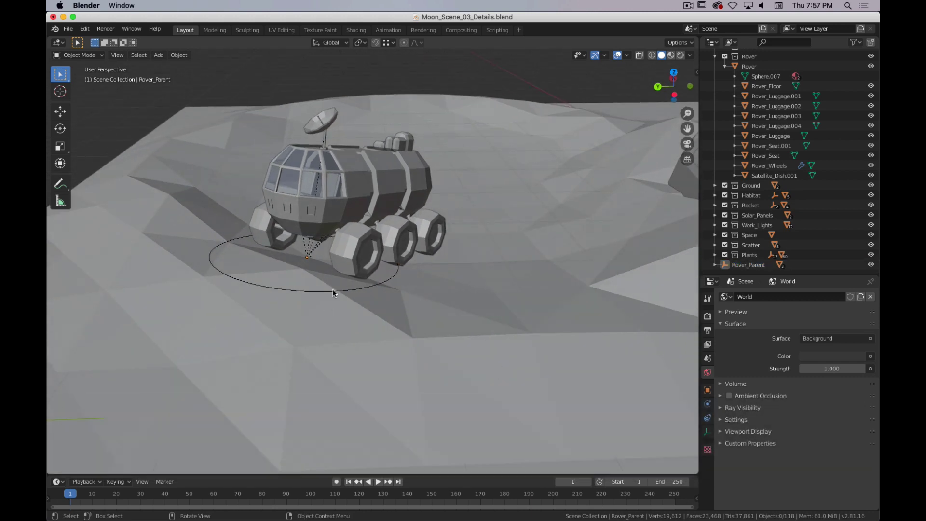
pyautogui.click(338, 291)
pyautogui.press('m')
pyautogui.click(320, 317)
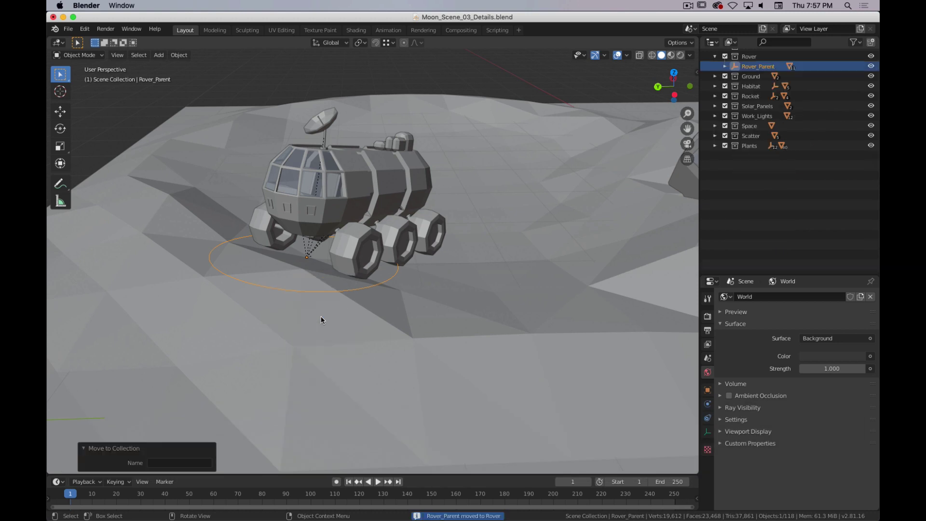
# Expand Rover_Parent in the Outliner and select its nested parts to examine the rover's parenting hierarchy
pyautogui.click(726, 85)
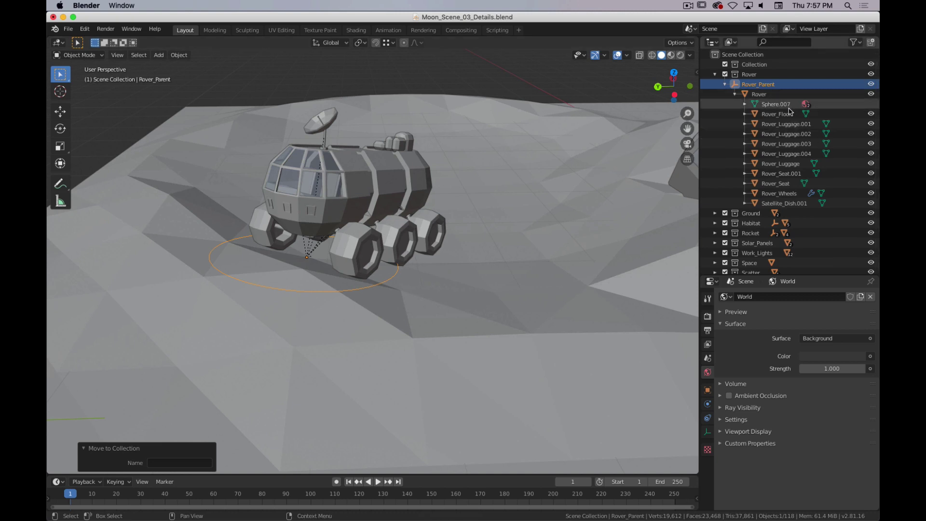
pyautogui.click(350, 217)
pyautogui.moveTo(368, 245); pyautogui.dragTo(376, 243)
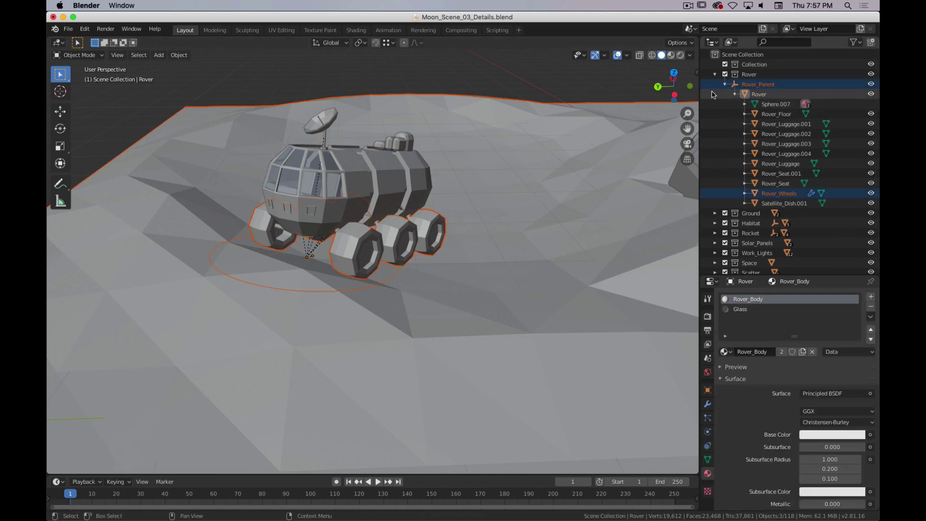
pyautogui.click(794, 203)
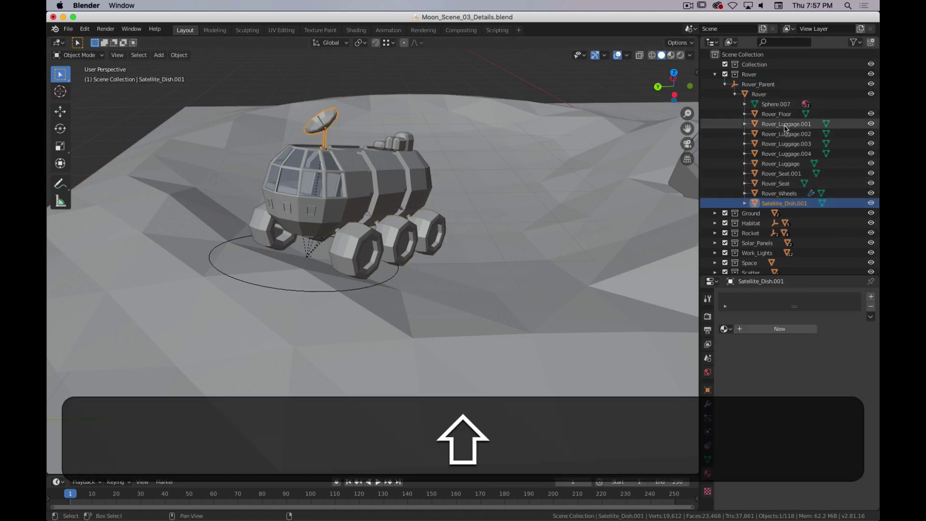
pyautogui.keyDown('shift'); pyautogui.click(781, 115); pyautogui.keyUp('shift')
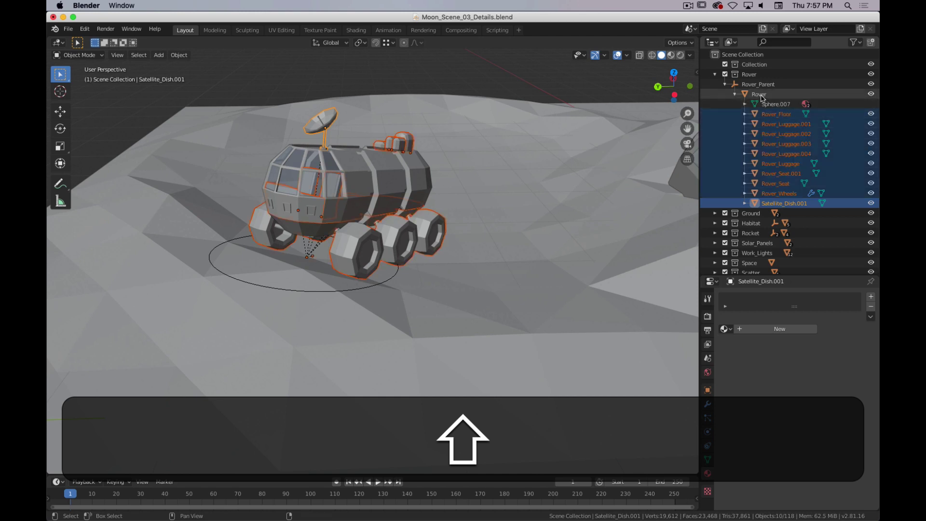
pyautogui.click(761, 94)
# Select the Rover_Parent empty and display its location, rotation and scale values
pyautogui.click(758, 84)
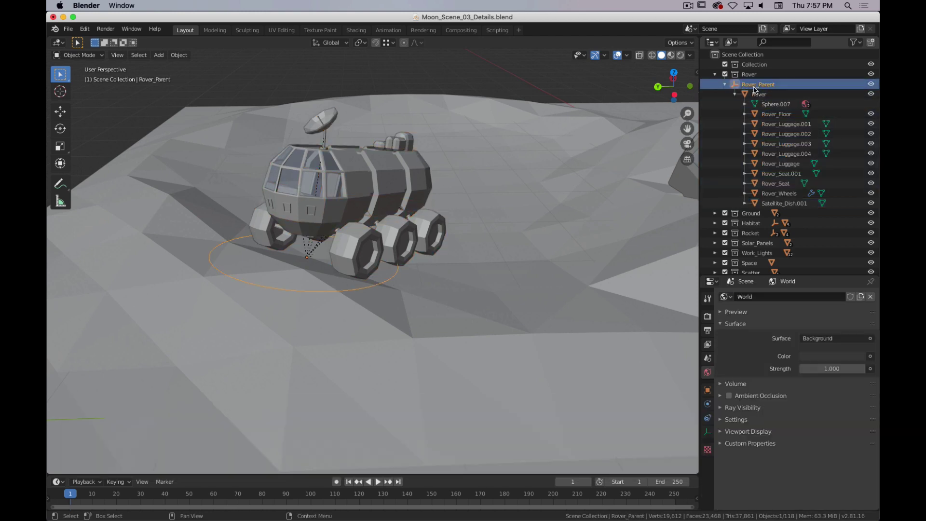
pyautogui.click(345, 288)
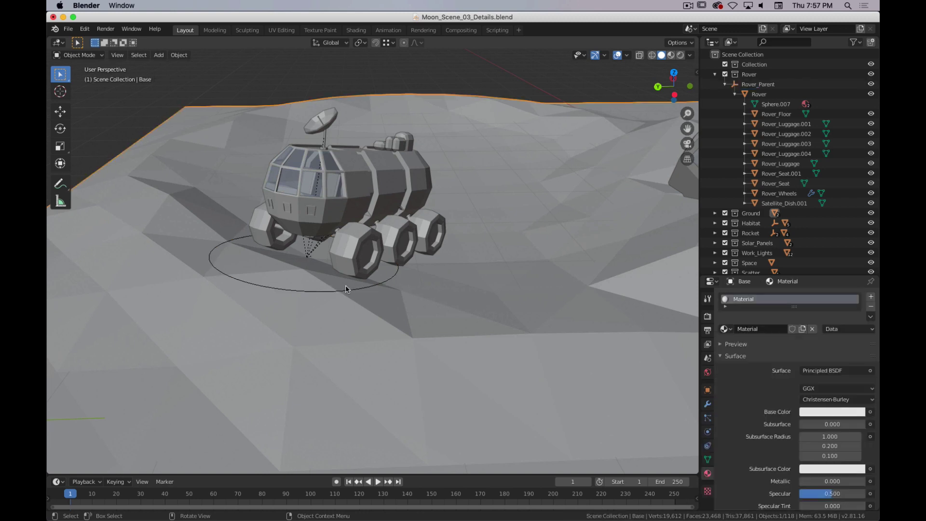
pyautogui.click(356, 290)
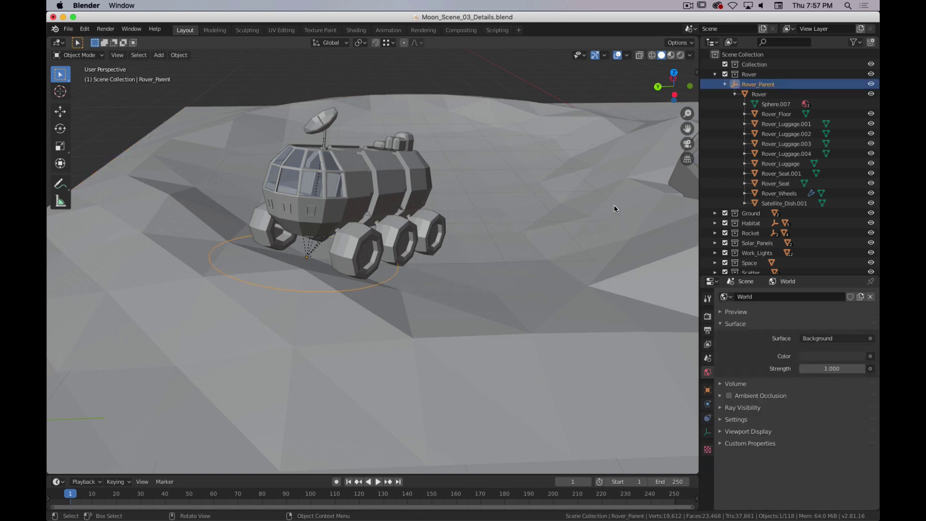
pyautogui.press('n')
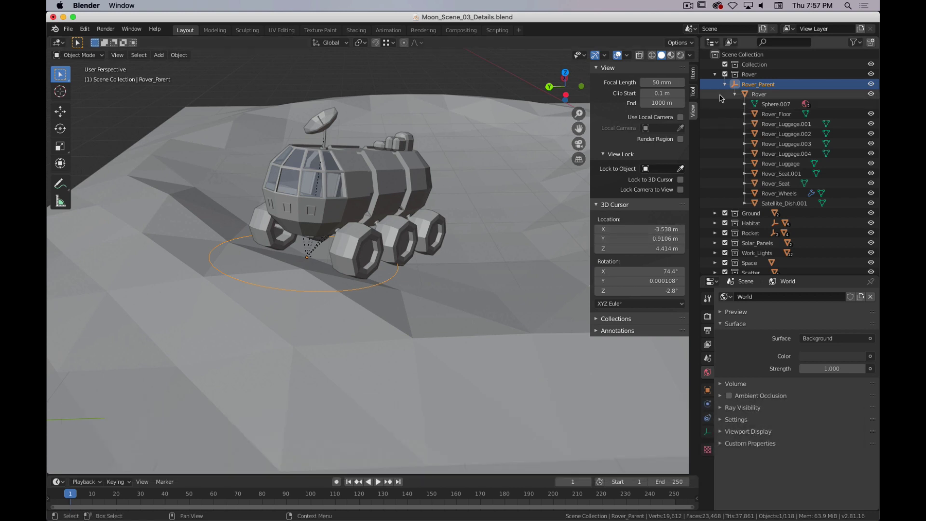
pyautogui.click(693, 73)
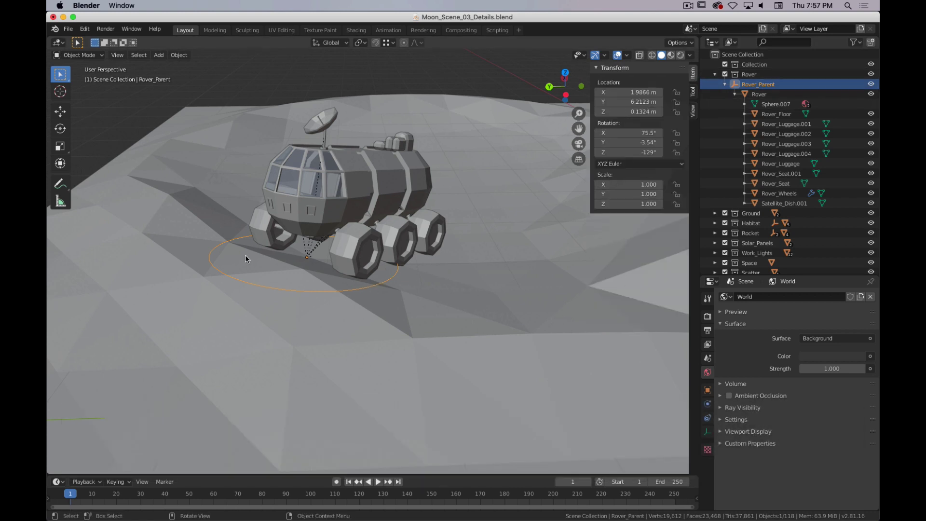
# Try clearing the Rover_Parent empty's rotation and rotating it 90° about the global X axis
pyautogui.hotkey('alt', 'r')
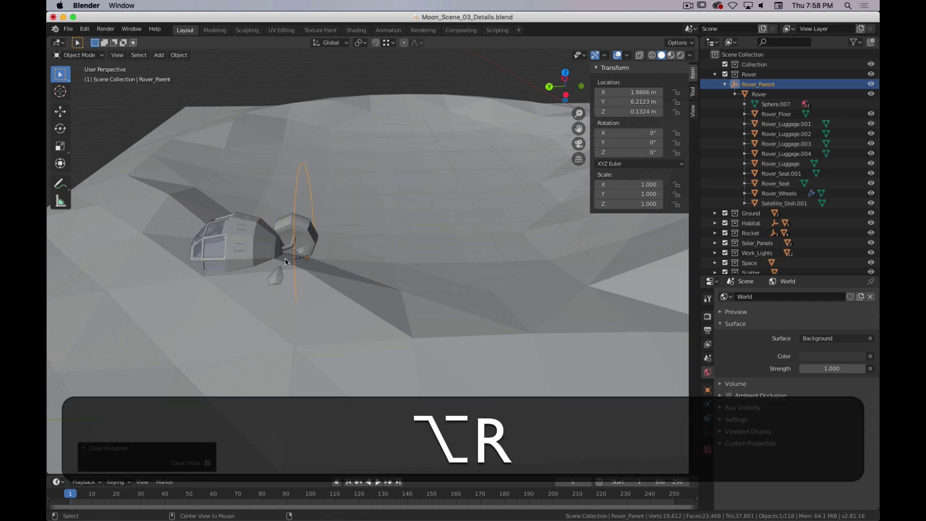
pyautogui.write('rx')
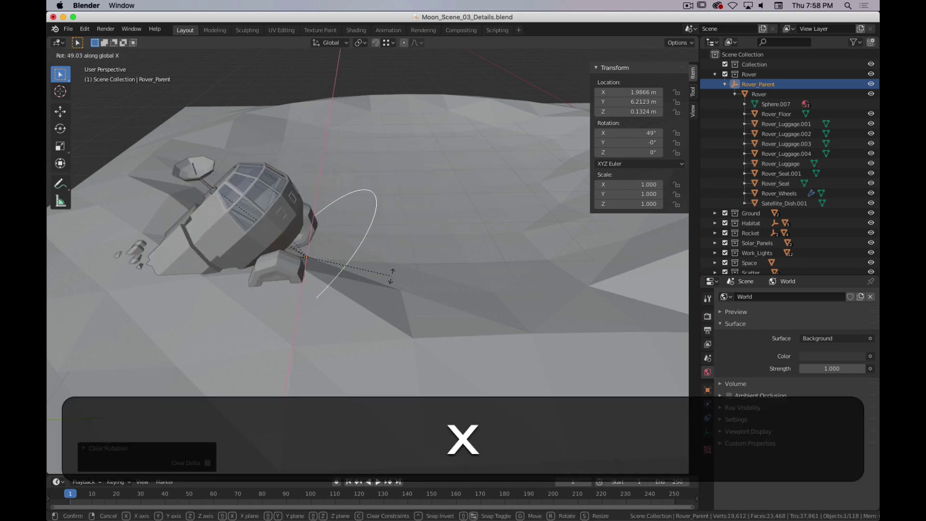
pyautogui.write('90')
pyautogui.press('Return')
pyautogui.moveTo(270, 269); pyautogui.dragTo(184, 245, button='middle')
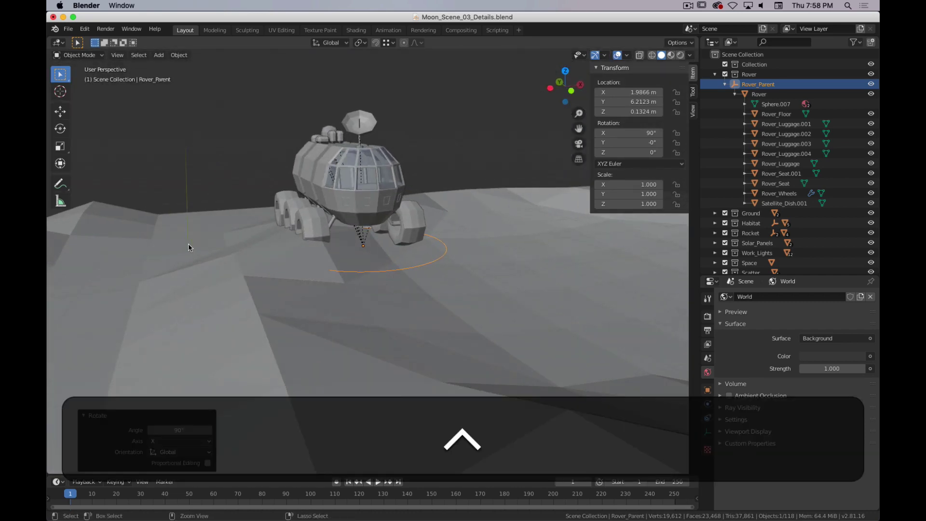
pyautogui.hotkey('ctrl', 'z')
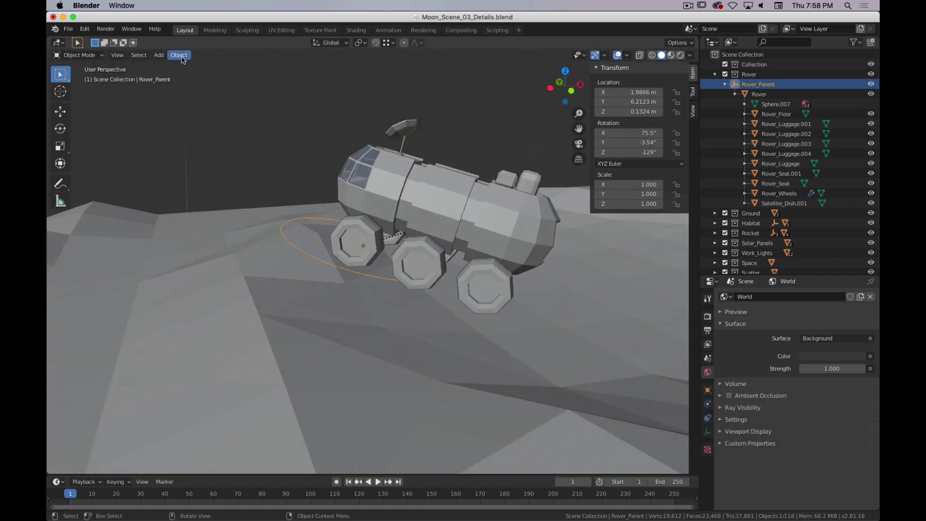
# Try moving the Rover_Parent empty together with its parented rover
pyautogui.click(180, 56)
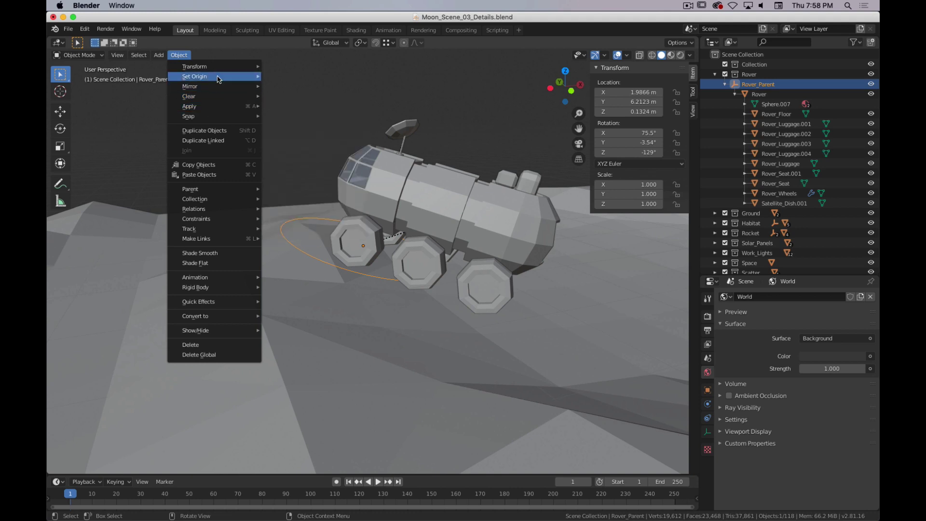
pyautogui.moveTo(236, 100)
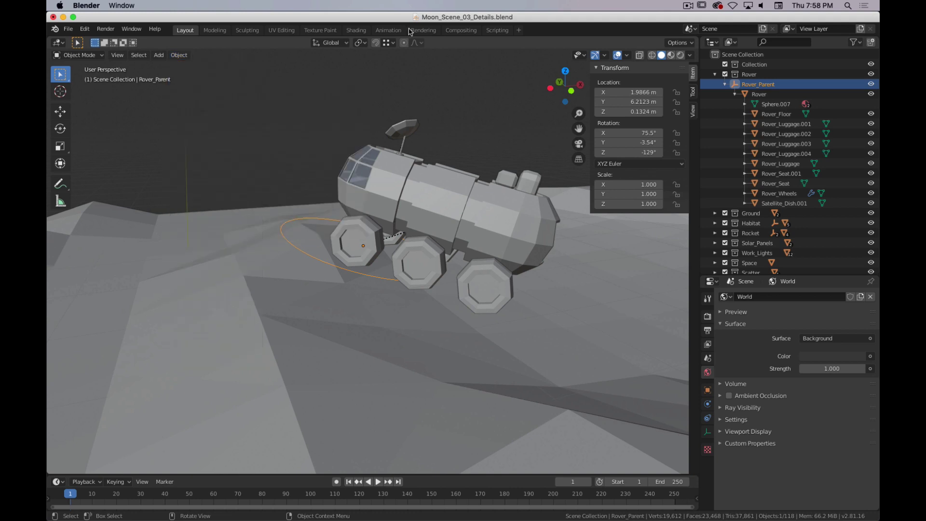
pyautogui.scroll(4, 379, 246)
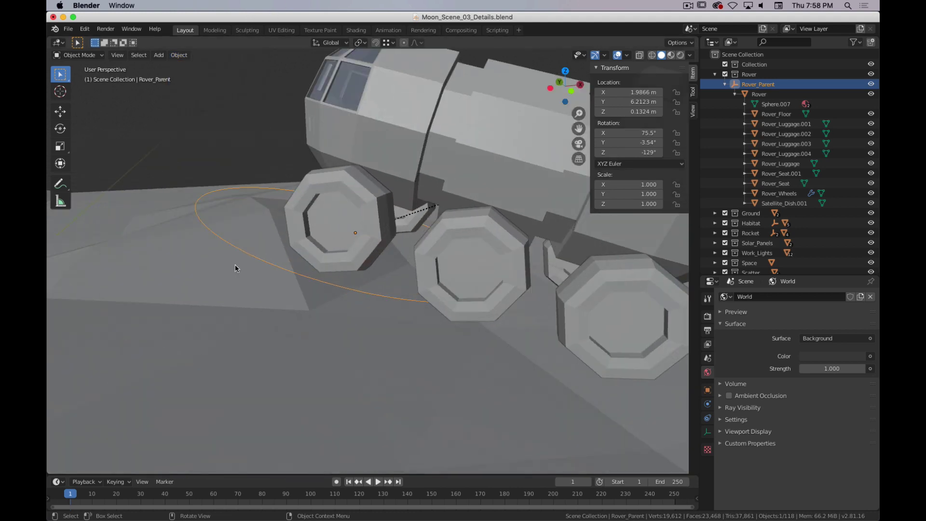
pyautogui.moveTo(236, 266); pyautogui.dragTo(293, 275, button='middle')
pyautogui.press('g')
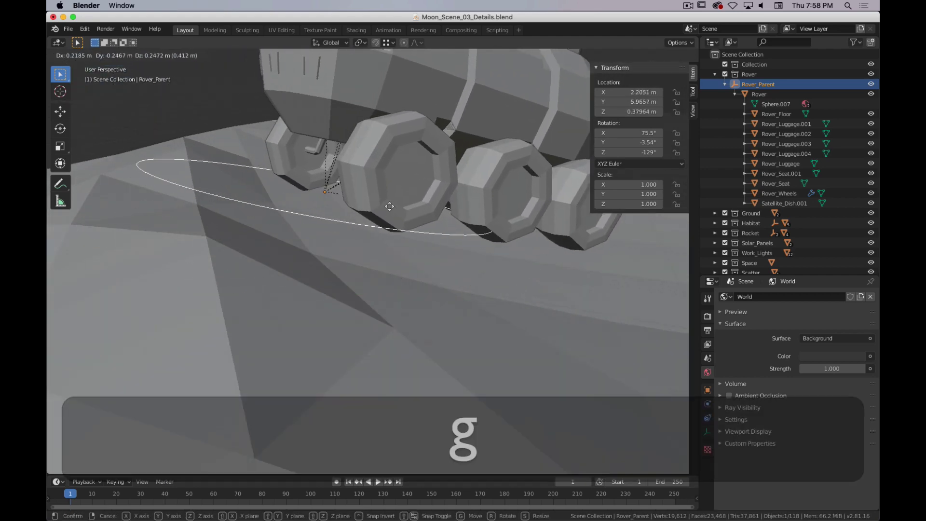
pyautogui.rightClick(321, 251)
pyautogui.scroll(5, 326, 244)
pyautogui.scroll(-6, 325, 244)
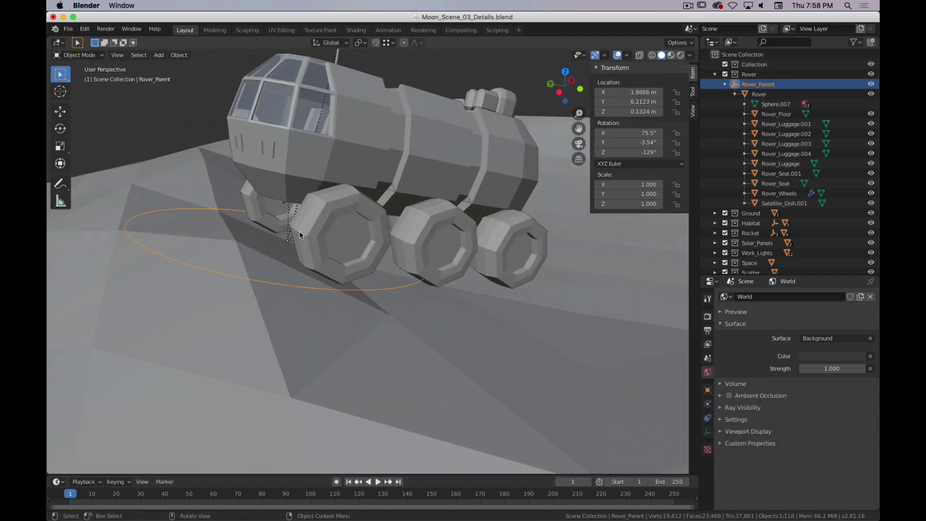
# Select only the Rover_Wheels object on the rover
pyautogui.click(326, 242)
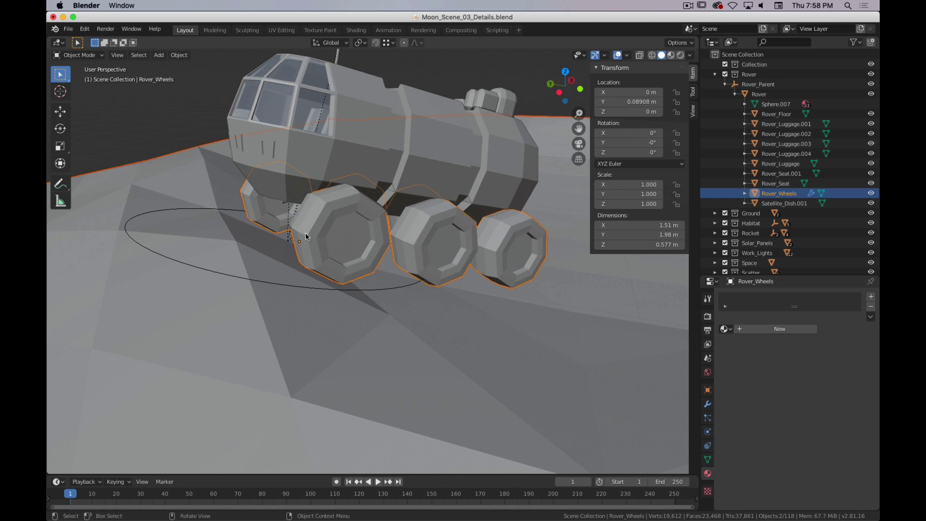
pyautogui.moveTo(305, 232); pyautogui.dragTo(375, 237, button='middle')
pyautogui.click(488, 92)
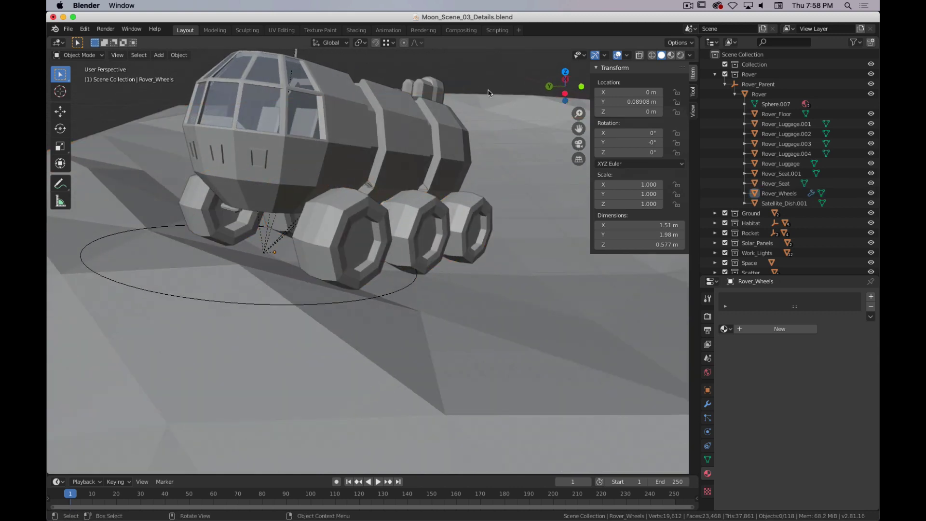
pyautogui.click(428, 234)
pyautogui.keyDown('shift'); pyautogui.moveTo(319, 252); pyautogui.dragTo(334, 287, button='middle'); pyautogui.keyUp('shift')
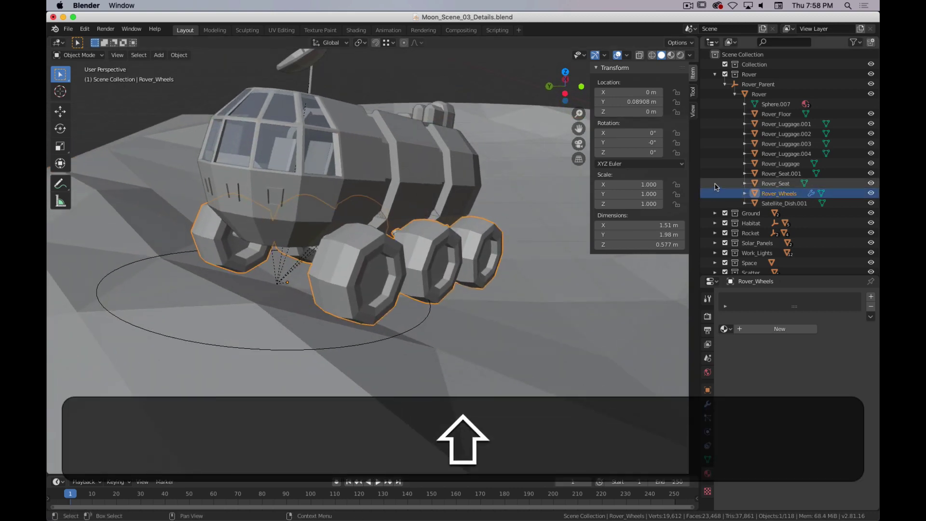
# Expand the Rover object's Relations properties and clear Rover_Parent as its parent
pyautogui.click(773, 104)
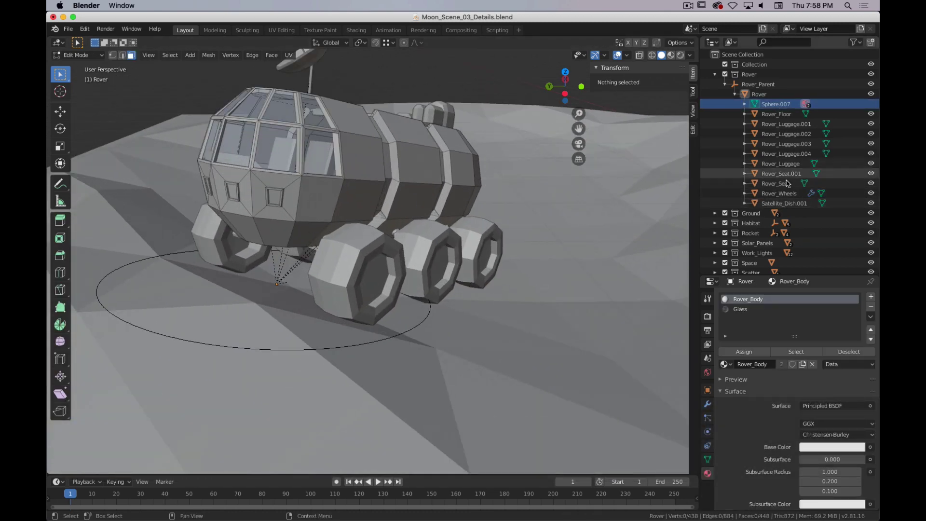
pyautogui.click(786, 193)
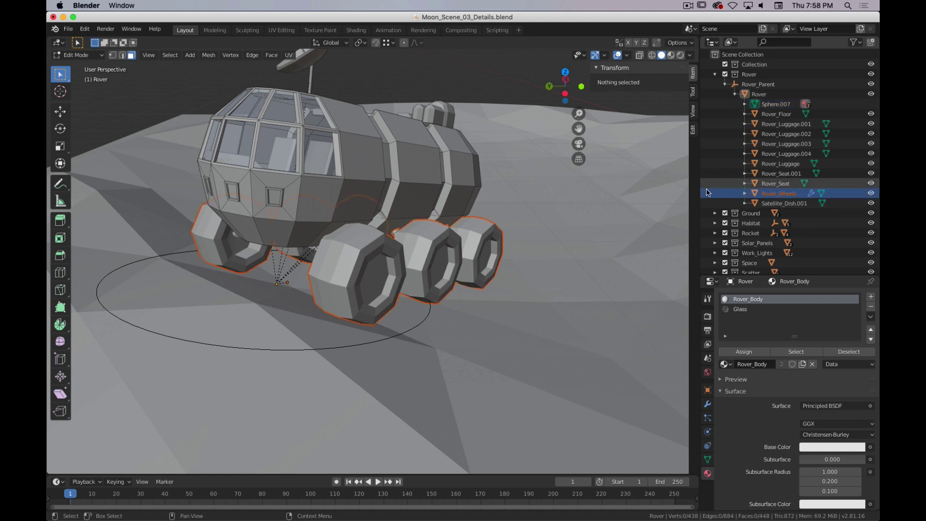
pyautogui.click(708, 390)
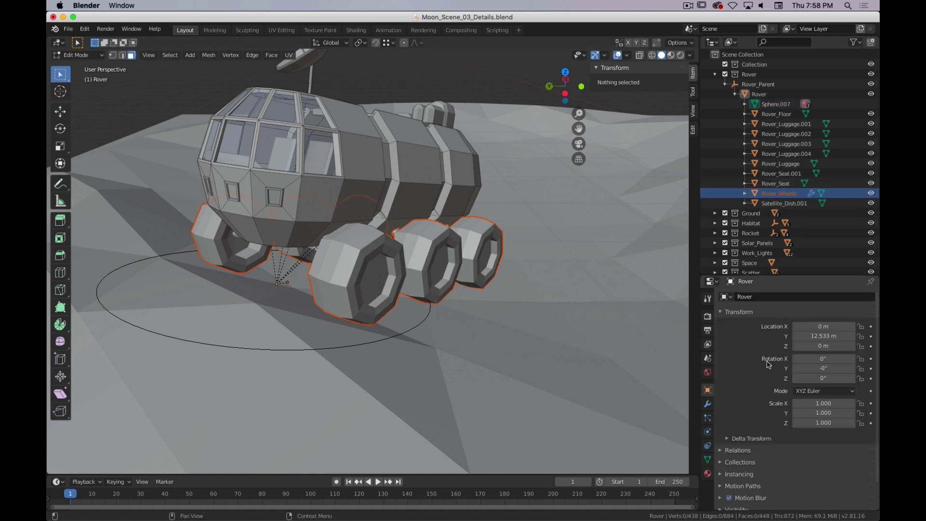
pyautogui.click(740, 450)
pyautogui.scroll(-5, 766, 434)
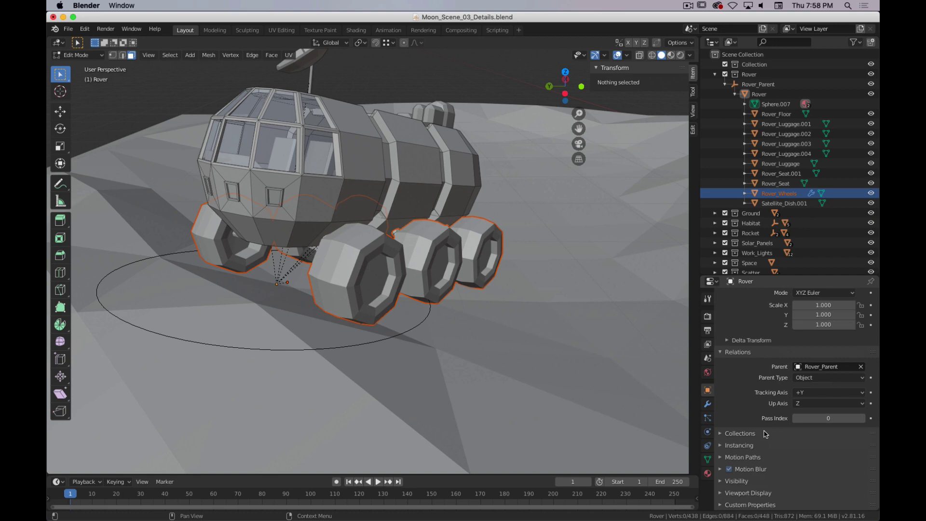
pyautogui.click(861, 367)
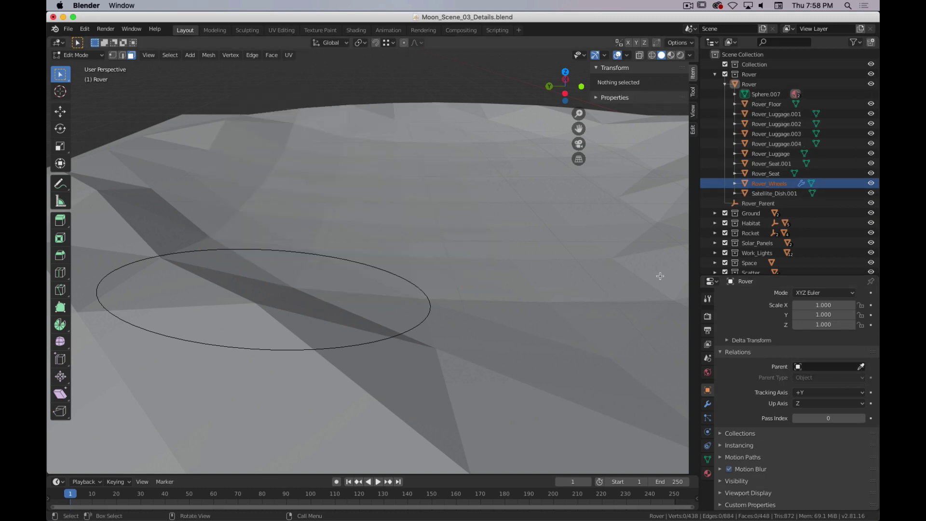
# Undo the clearing of the Rover object's parent so it is linked to Rover_Parent again
pyautogui.scroll(-10, 541, 227)
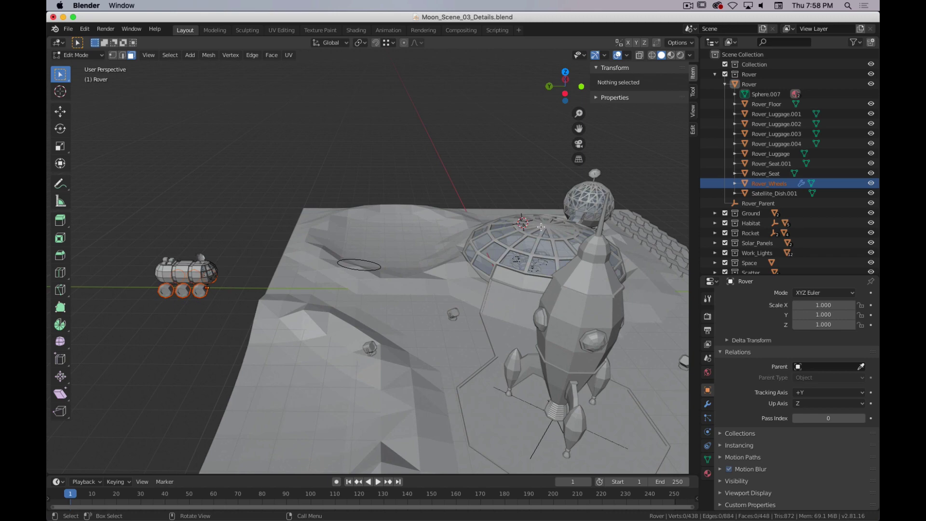
pyautogui.keyDown('shift'); pyautogui.moveTo(324, 260); pyautogui.dragTo(425, 235, button='middle'); pyautogui.keyUp('shift')
pyautogui.moveTo(477, 221)
pyautogui.mouseDown(button='middle')
pyautogui.moveTo(452, 213)
pyautogui.moveTo(478, 208)
pyautogui.mouseUp(button='middle')
pyautogui.hotkey('ctrl', 'z')
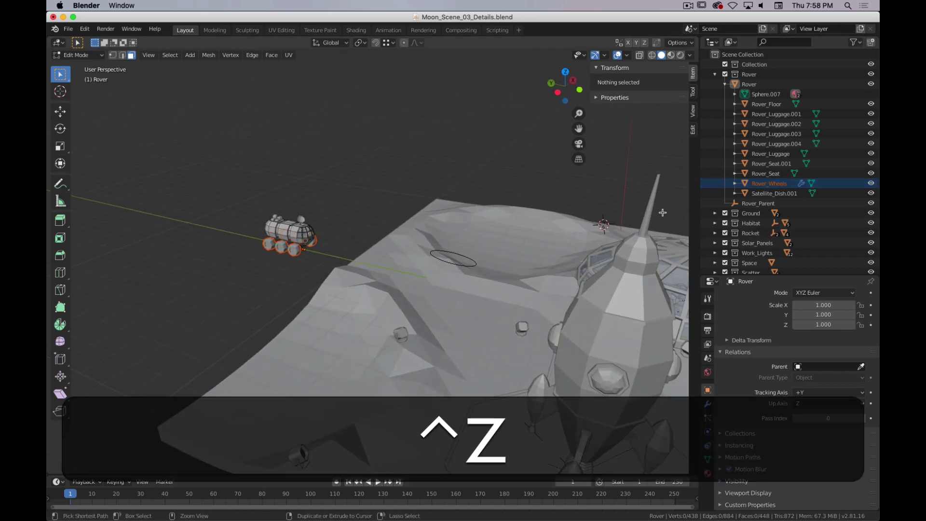
pyautogui.hotkey('ctrl', 'z')
pyautogui.moveTo(493, 255)
pyautogui.keyDown('shift'); pyautogui.mouseDown(button='middle')
pyautogui.moveTo(514, 314)
pyautogui.moveTo(486, 302)
pyautogui.mouseUp(button='middle'); pyautogui.keyUp('shift')
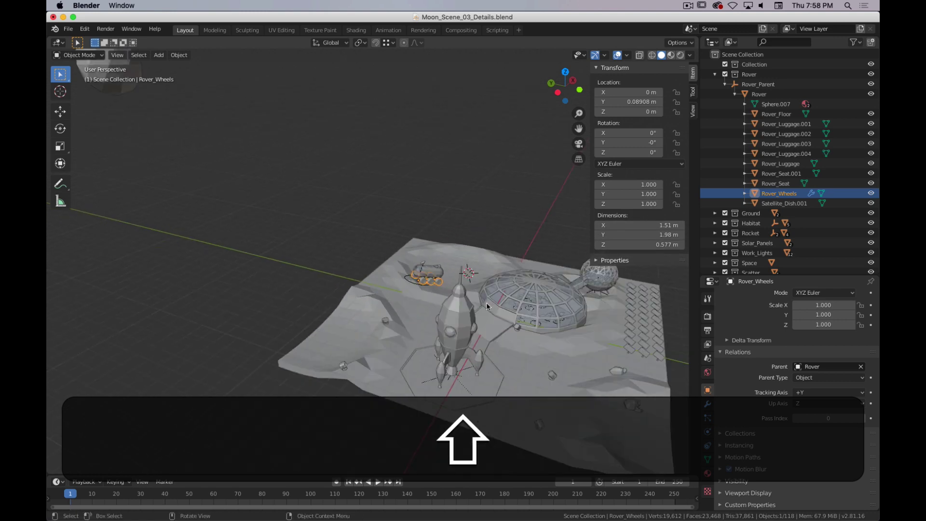
# Add a cube and a UV sphere at the same spot on the empty grid beyond the solar panels
pyautogui.moveTo(328, 215)
pyautogui.keyDown('shift'); pyautogui.mouseDown(button='middle')
pyautogui.moveTo(242, 209)
pyautogui.moveTo(73, 151)
pyautogui.mouseUp(button='middle'); pyautogui.keyUp('shift')
pyautogui.keyDown('shift'); pyautogui.moveTo(449, 263); pyautogui.dragTo(389, 252, button='middle'); pyautogui.keyUp('shift')
pyautogui.scroll(2, 383, 255)
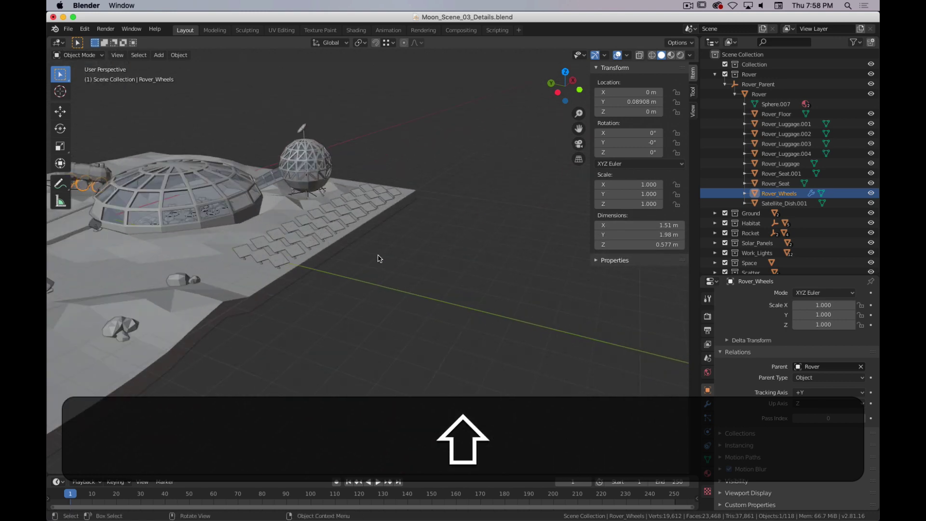
pyautogui.click(425, 220)
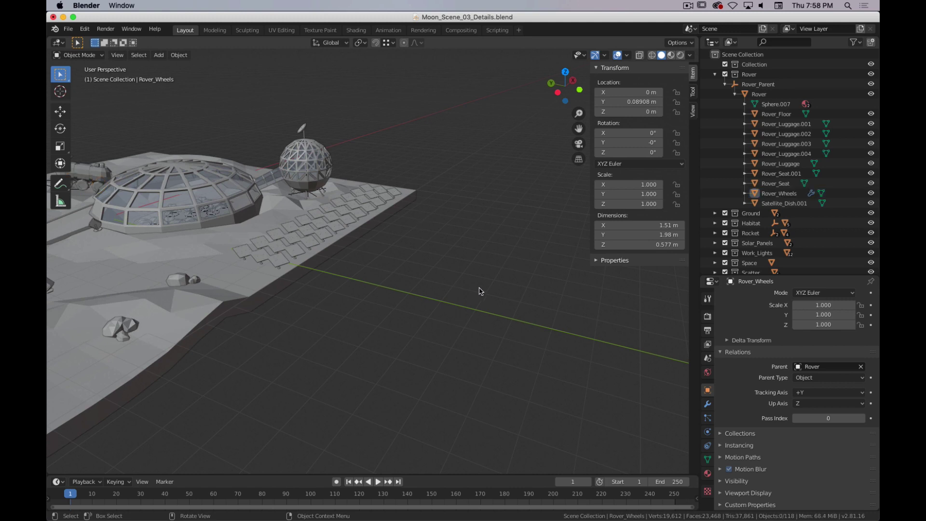
pyautogui.hotkey('shift', 'a')
pyautogui.moveTo(480, 287)
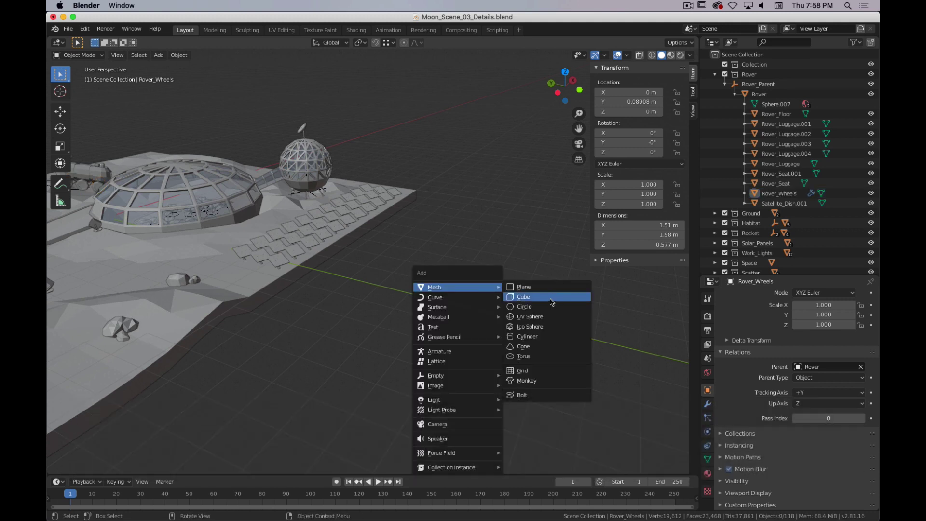
pyautogui.click(535, 297)
pyautogui.hotkey('shift', 'a')
pyautogui.moveTo(538, 302)
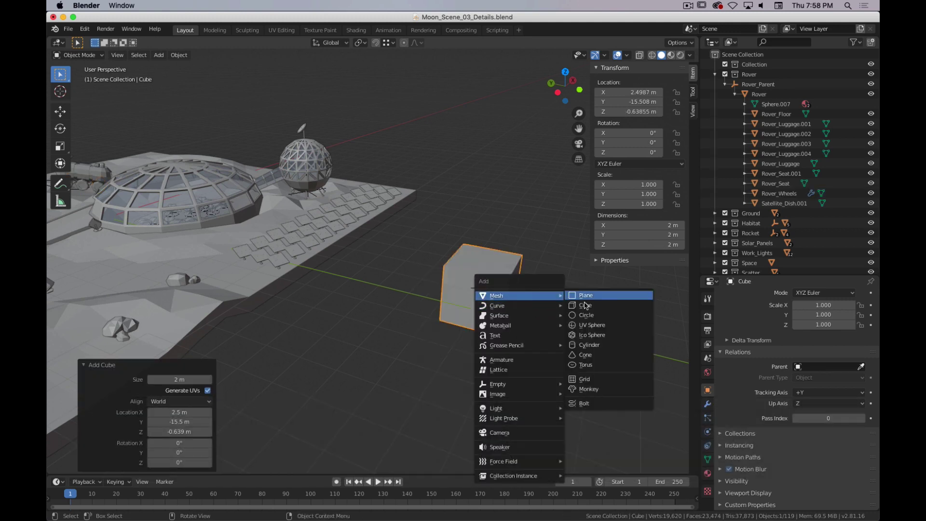
pyautogui.click(612, 325)
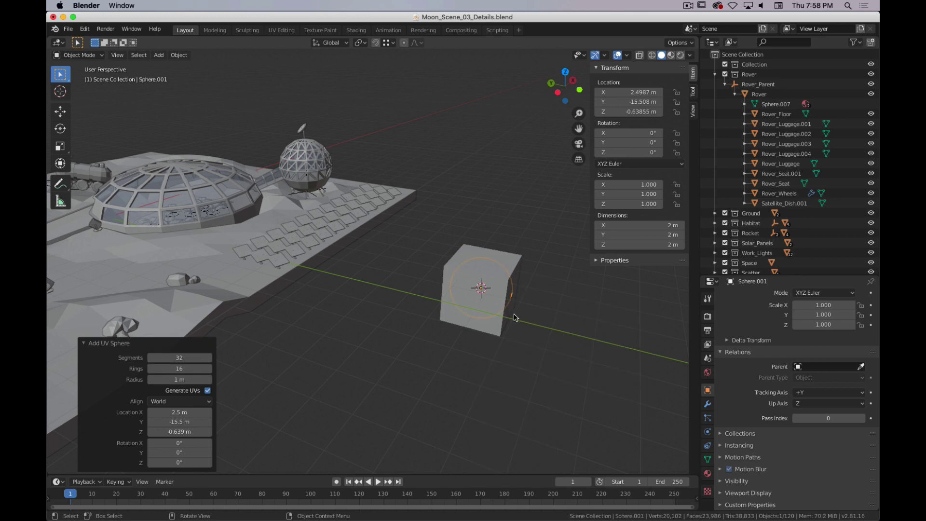
# Move the UV sphere about 5.89 m along the global X axis and scale it to about 0.426
pyautogui.press('g')
pyautogui.press('z')
pyautogui.press('x')
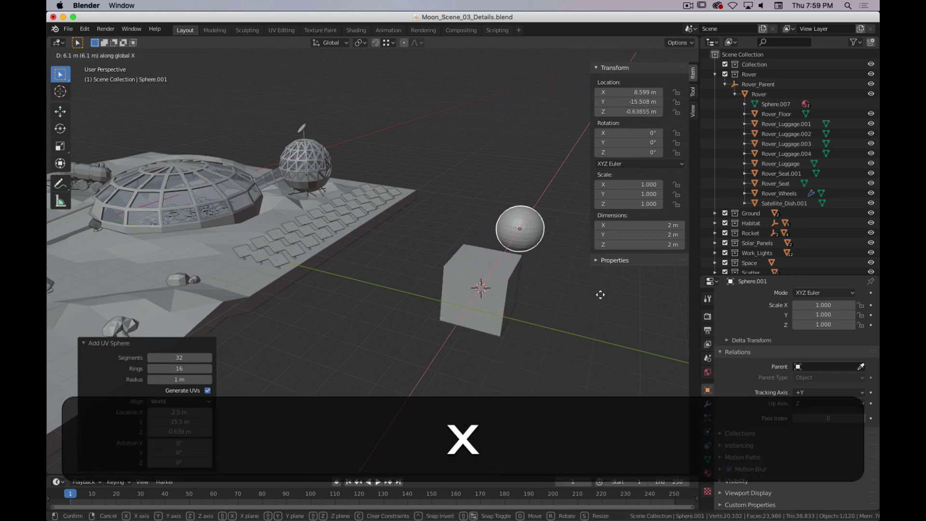
pyautogui.click(598, 295)
pyautogui.moveTo(597, 296); pyautogui.dragTo(548, 300, button='middle')
pyautogui.press('s')
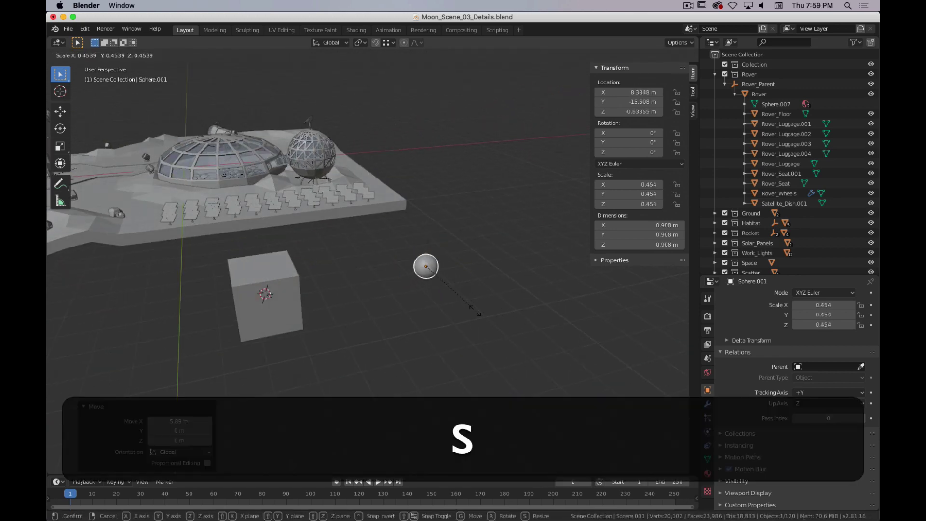
pyautogui.click(509, 325)
# Duplicate the small sphere three times, arranging the four spheres in a loose square beside the cube
pyautogui.hotkey('shift', 'd')
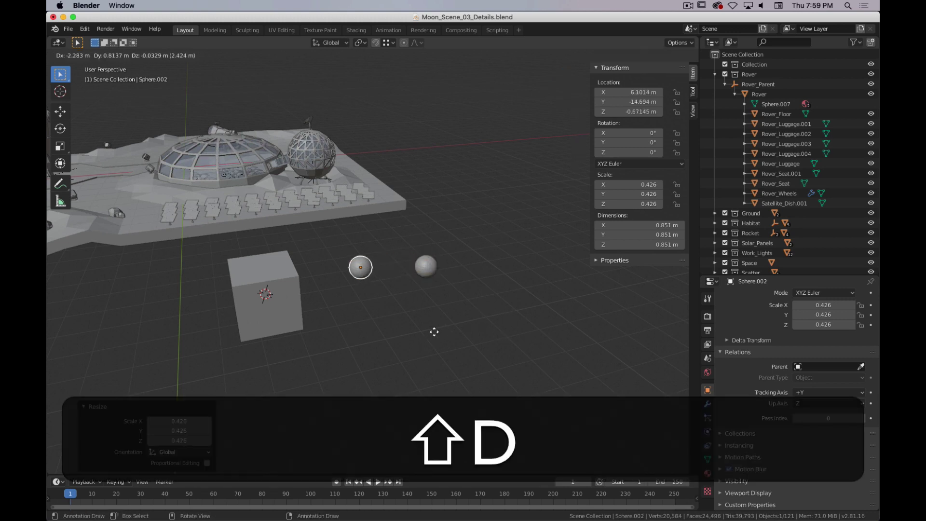
pyautogui.click(444, 337)
pyautogui.hotkey('shift', 'd')
pyautogui.click(492, 369)
pyautogui.hotkey('shift', 'd')
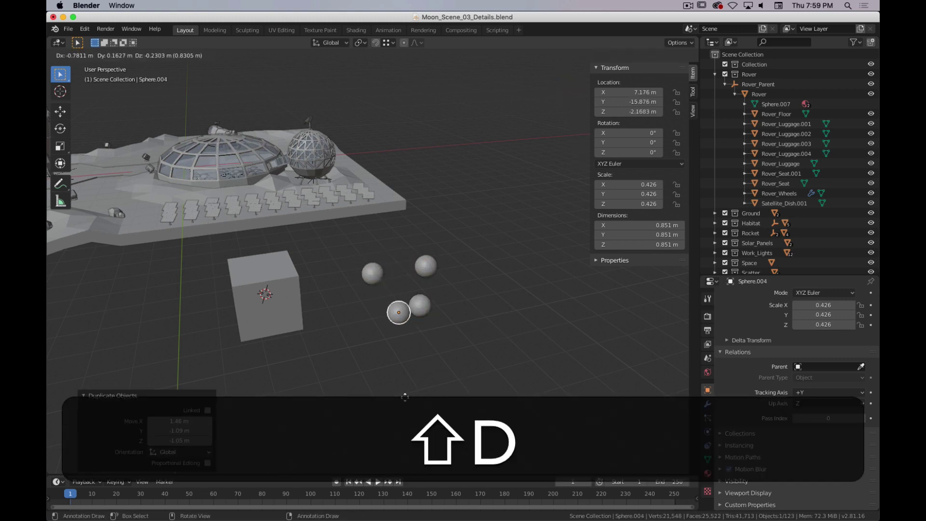
pyautogui.click(376, 398)
pyautogui.moveTo(382, 380); pyautogui.dragTo(395, 318, button='middle')
pyautogui.scroll(2, 371, 361)
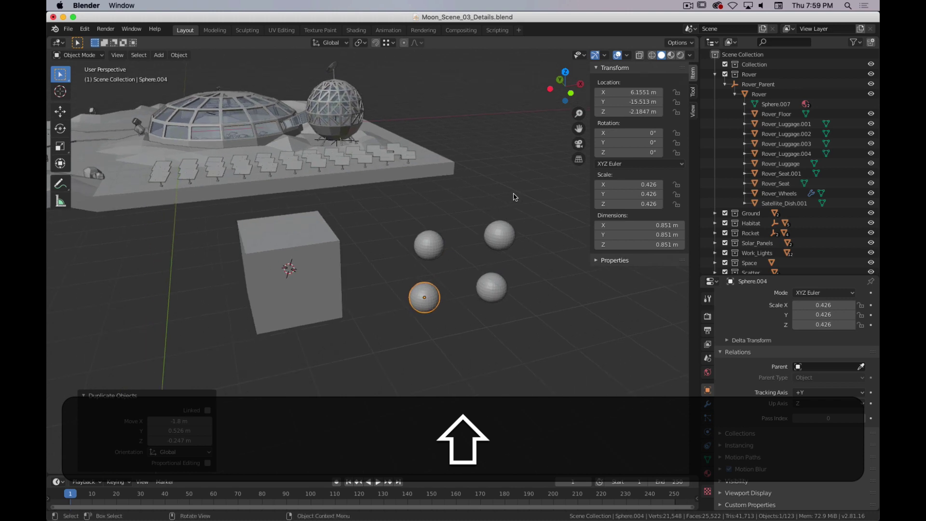
# Parent the four spheres to the cube using the Object option, with the cube as the active object
pyautogui.click(275, 284)
pyautogui.moveTo(528, 203); pyautogui.dragTo(400, 338)
pyautogui.press('shift')
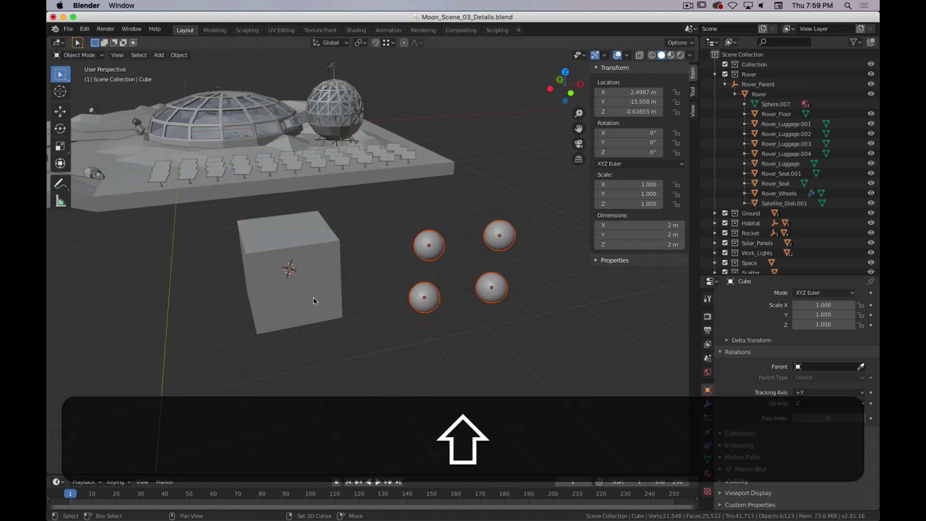
pyautogui.keyDown('shift'); pyautogui.click(299, 228); pyautogui.keyUp('shift')
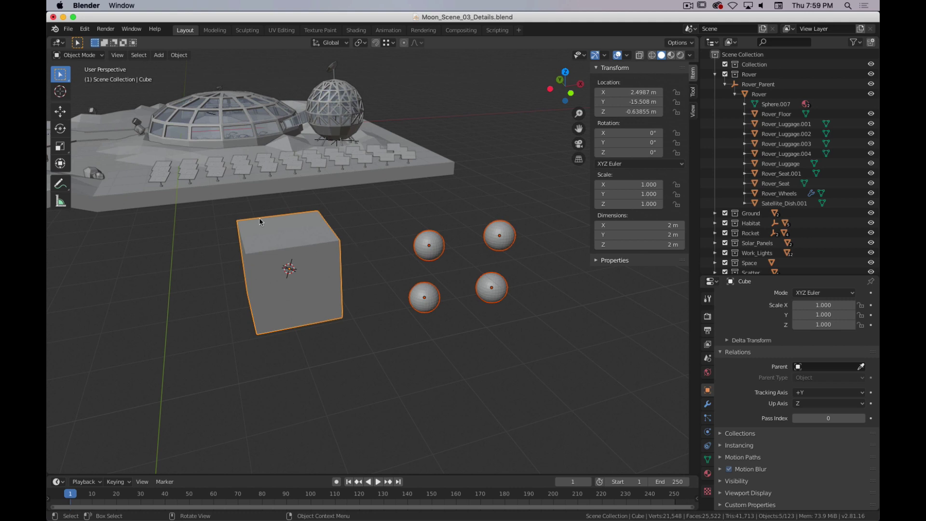
pyautogui.click(178, 55)
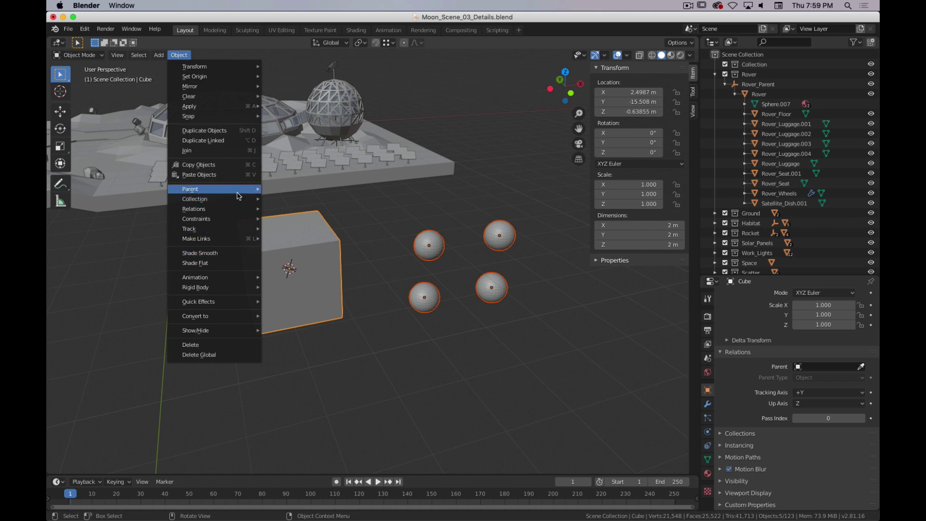
pyautogui.moveTo(238, 190)
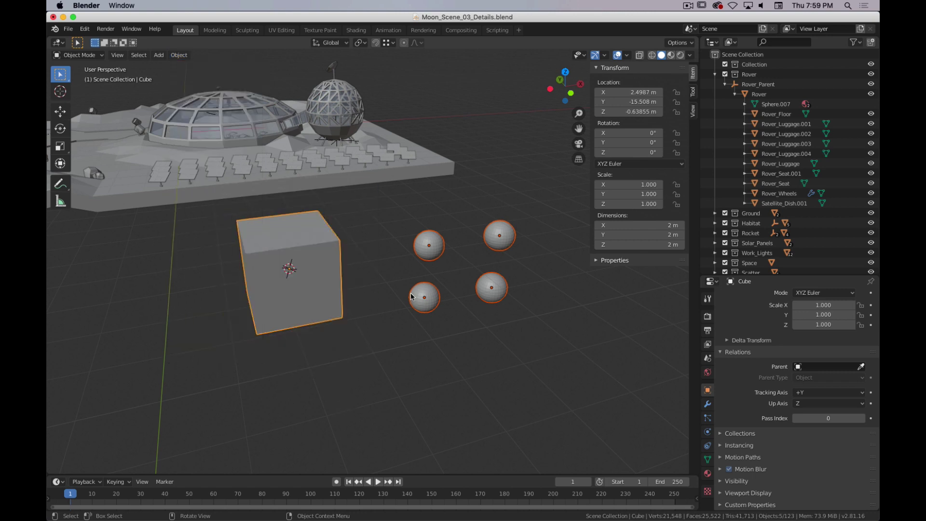
pyautogui.press('ctrl')
pyautogui.hotkey('ctrl', 'p')
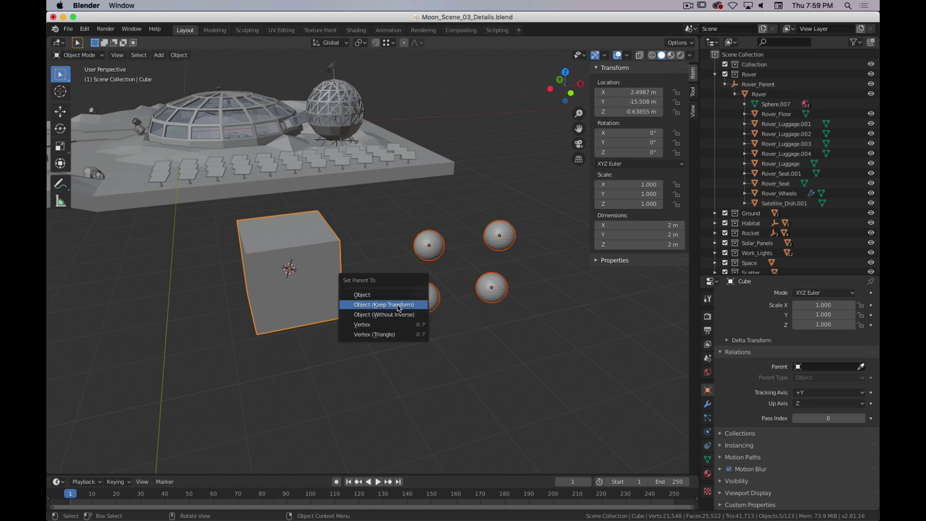
pyautogui.click(367, 296)
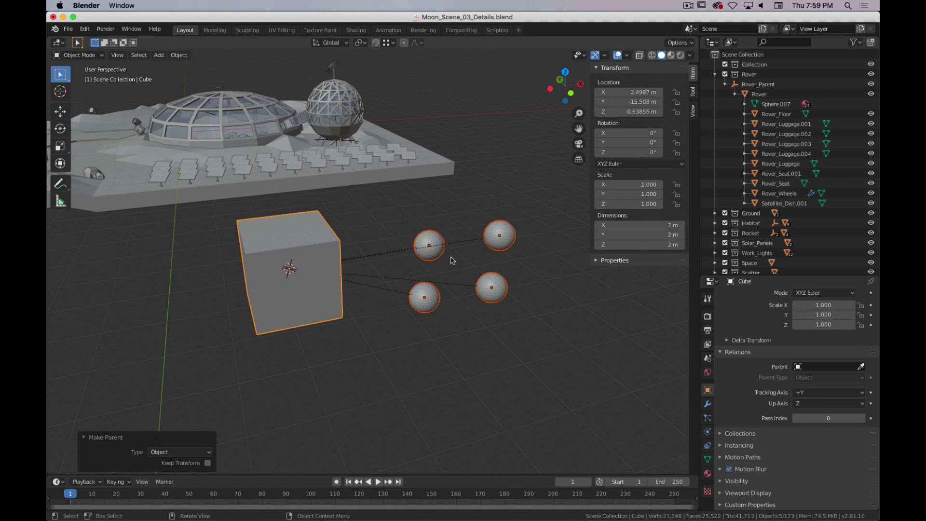
# Undo the spheres' parenting and move the cube above them by about 4.7 m in X, -0.2 m in Y and 2.86 m in Z
pyautogui.hotkey('ctrl', 'z')
pyautogui.hotkey('ctrl', 'z')
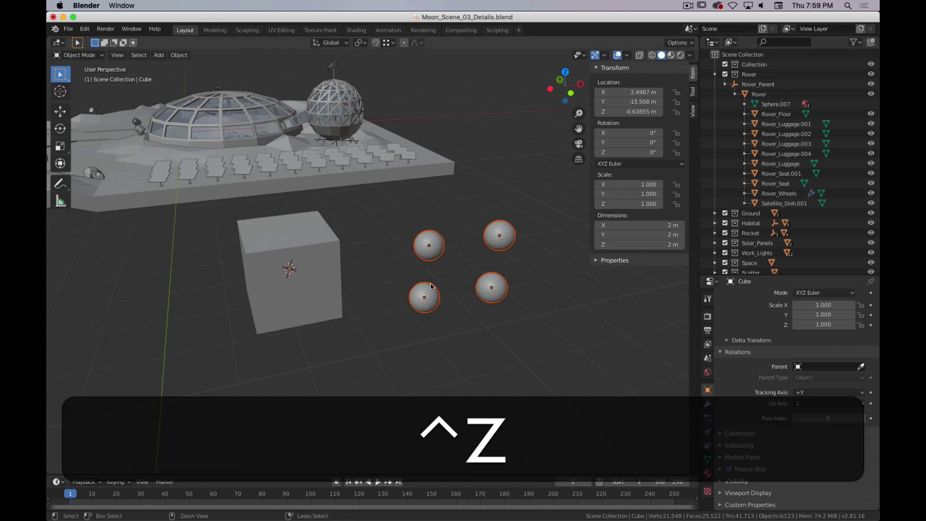
pyautogui.click(294, 268)
pyautogui.press('g')
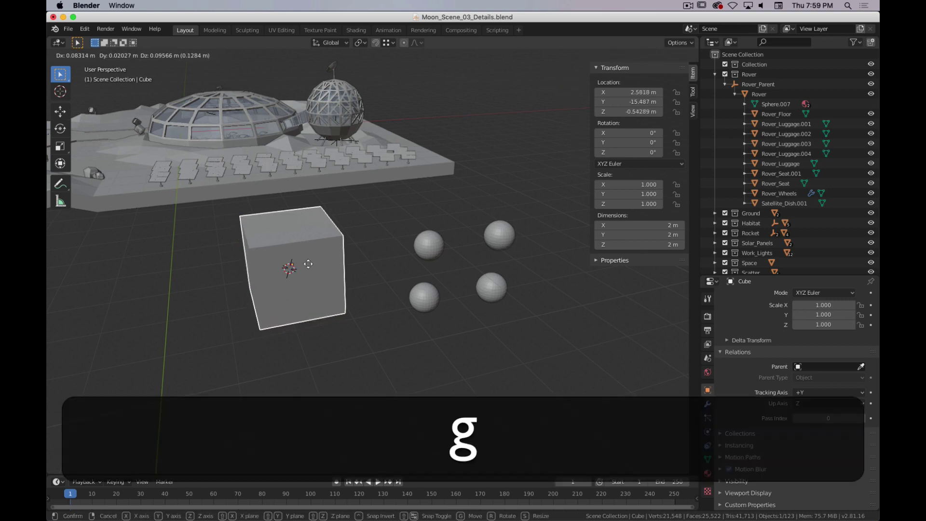
pyautogui.click(480, 145)
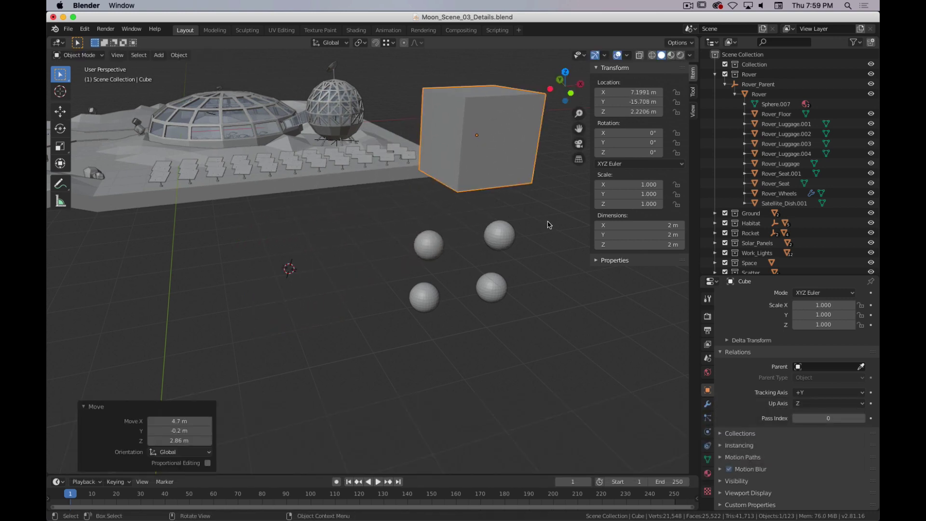
# Parent the four spheres to the raised cube above them using the Object option
pyautogui.moveTo(545, 210); pyautogui.dragTo(420, 303)
pyautogui.keyDown('shift'); pyautogui.click(520, 119); pyautogui.keyUp('shift')
pyautogui.hotkey('ctrl', 'p')
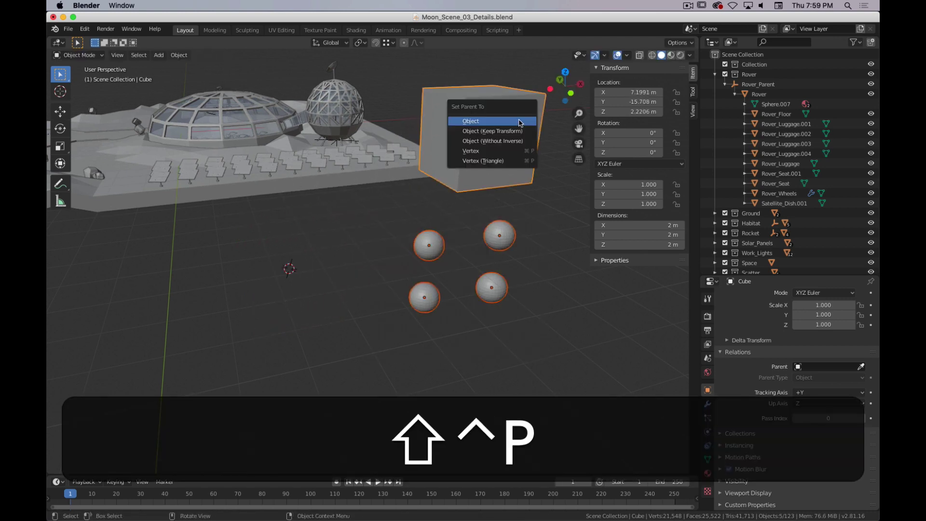
pyautogui.click(519, 122)
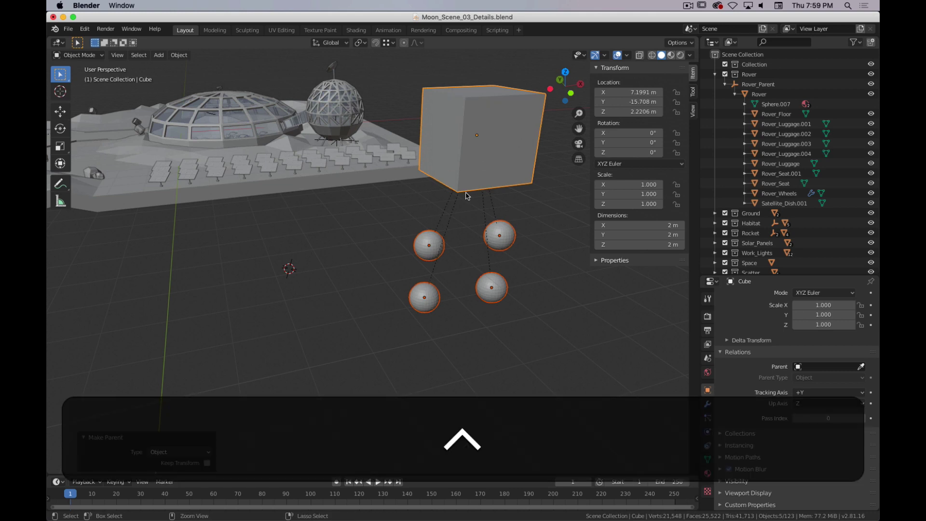
# Undo the parenting to the raised cube and the cube's move above the spheres
pyautogui.hotkey('ctrl', 'z')
pyautogui.hotkey('ctrl', 'z')
pyautogui.hotkey('ctrl', 'z')
pyautogui.hotkey('ctrl', 'z')
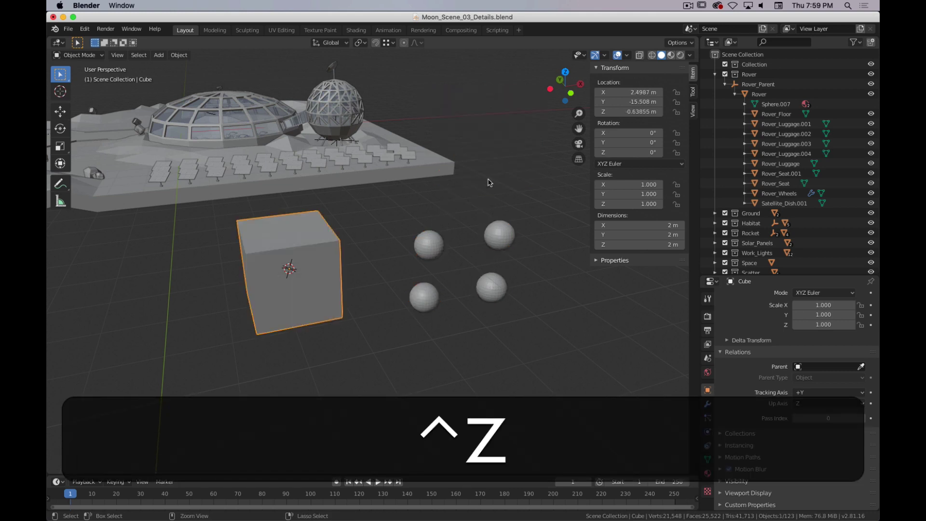
pyautogui.press('super+period')
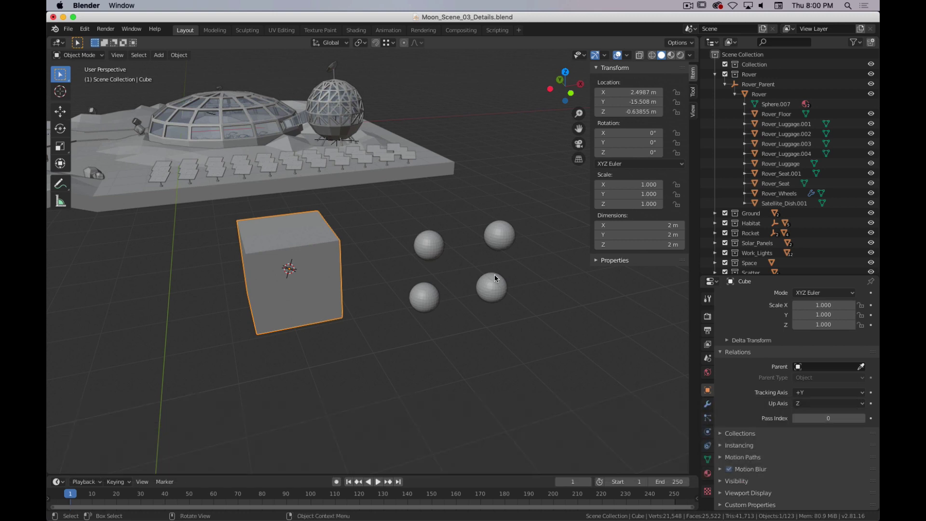
# Try moving the cube on its own while the four spheres are not parented to it
pyautogui.moveTo(515, 206); pyautogui.dragTo(427, 323)
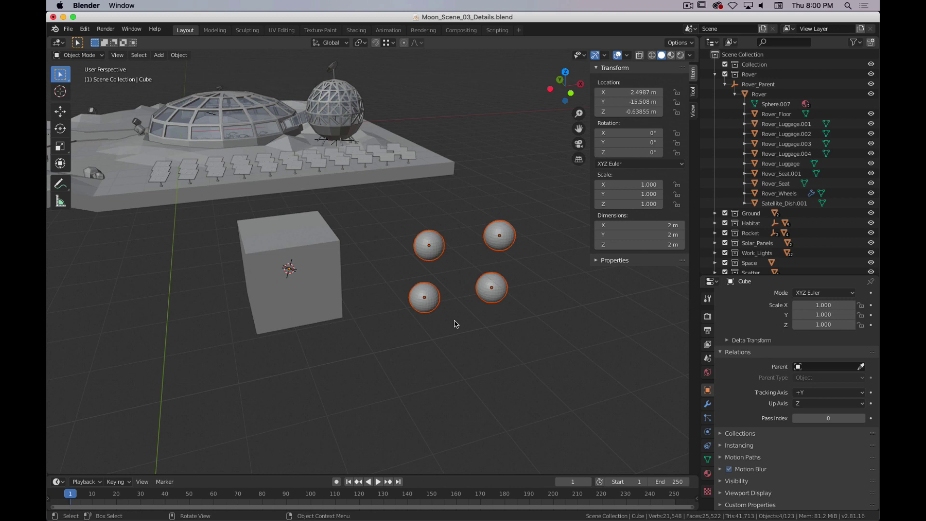
pyautogui.click(316, 237)
pyautogui.press('g')
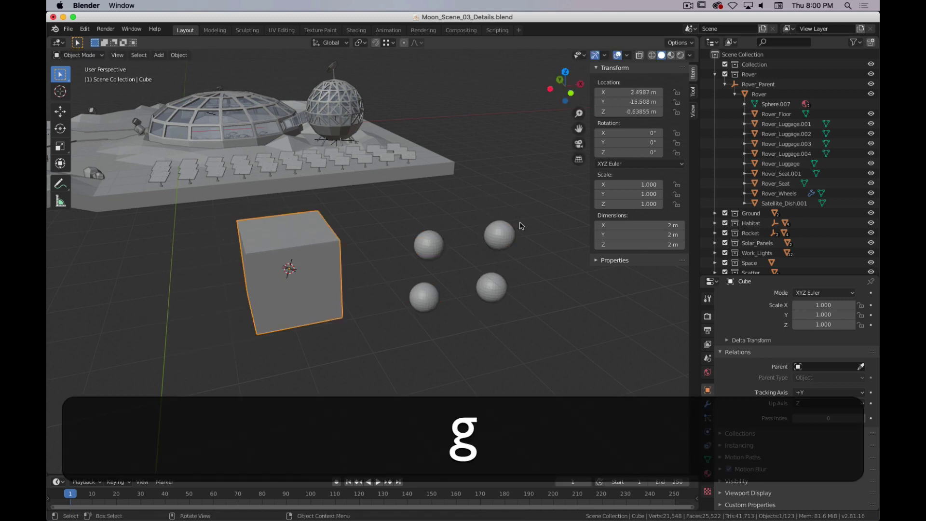
# Parent the four spheres to the cube in its original place using Object (Keep Transform)
pyautogui.moveTo(527, 203); pyautogui.dragTo(387, 346)
pyautogui.keyDown('shift'); pyautogui.click(296, 251); pyautogui.keyUp('shift')
pyautogui.hotkey('ctrl', 'p')
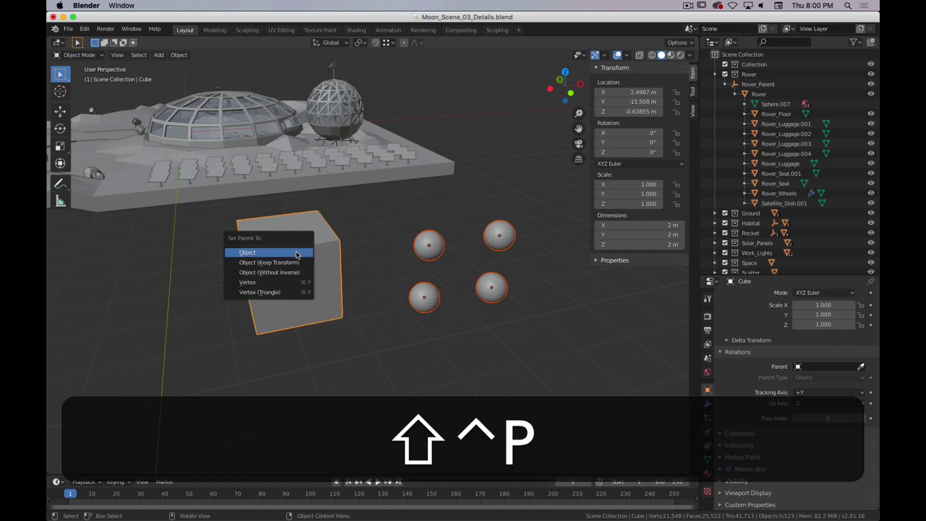
pyautogui.click(297, 263)
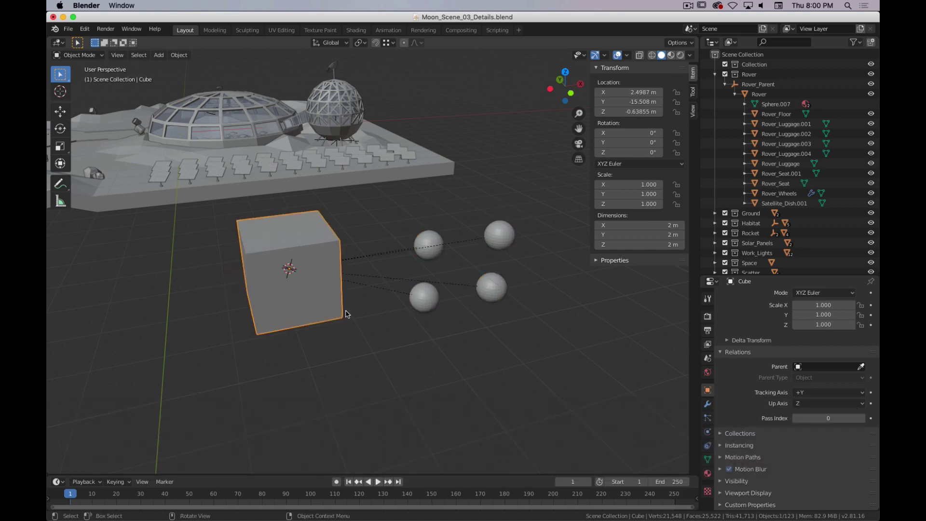
# Try moving the parent cube together with its four child spheres
pyautogui.press('g')
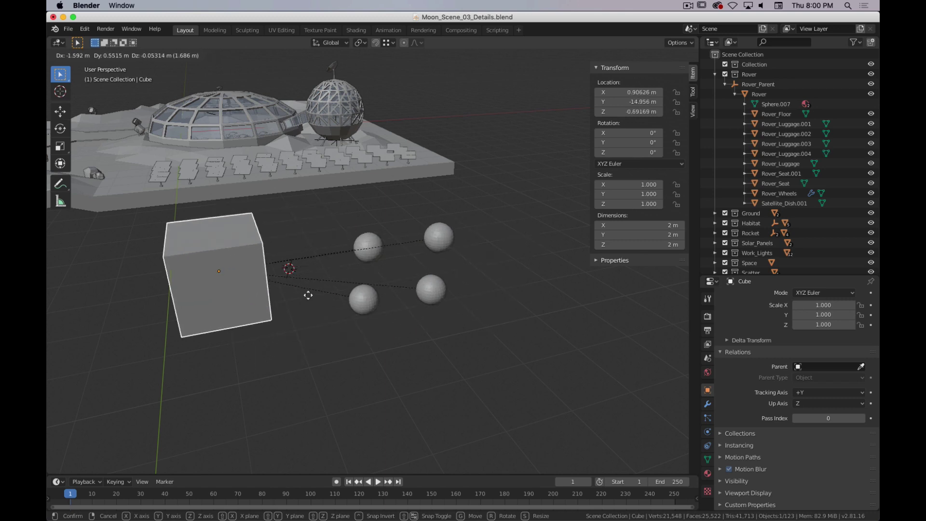
pyautogui.click(364, 240)
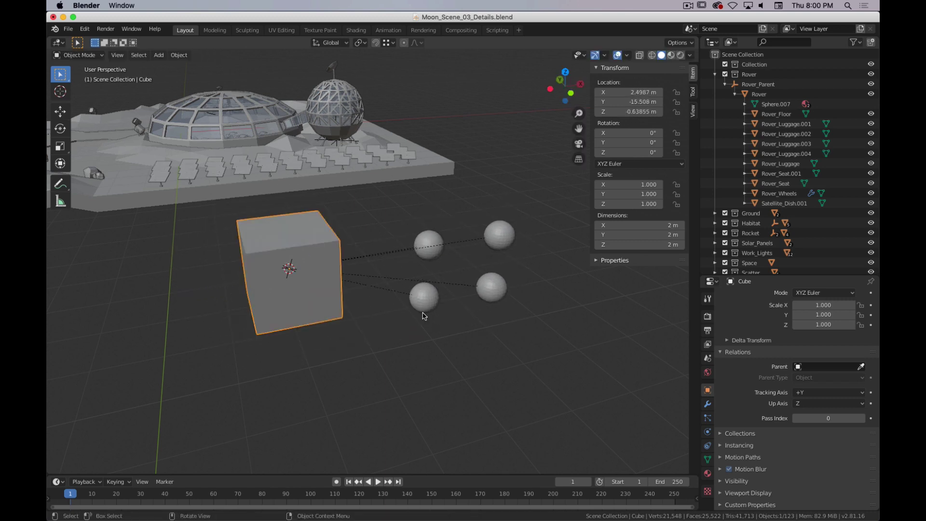
pyautogui.scroll(-3, 315, 299)
pyautogui.scroll(3, 316, 298)
# Place the 3D cursor on the open grid, on the cube's side away from the spheres, and add an Arrows empty there
pyautogui.keyDown('shift'); pyautogui.moveTo(337, 285); pyautogui.dragTo(453, 214, button='middle'); pyautogui.keyUp('shift')
pyautogui.click(214, 263)
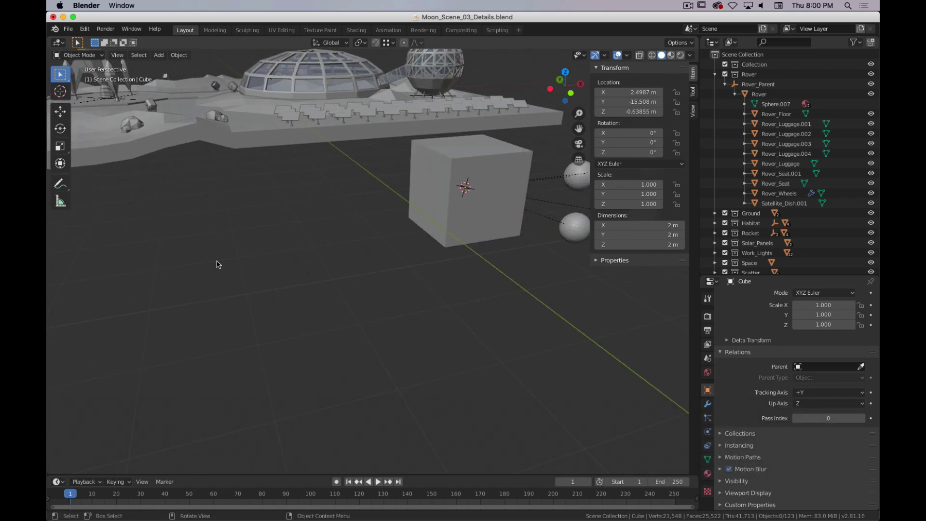
pyautogui.keyDown('shift'); pyautogui.rightClick(215, 262); pyautogui.keyUp('shift')
pyautogui.hotkey('shift', 'a')
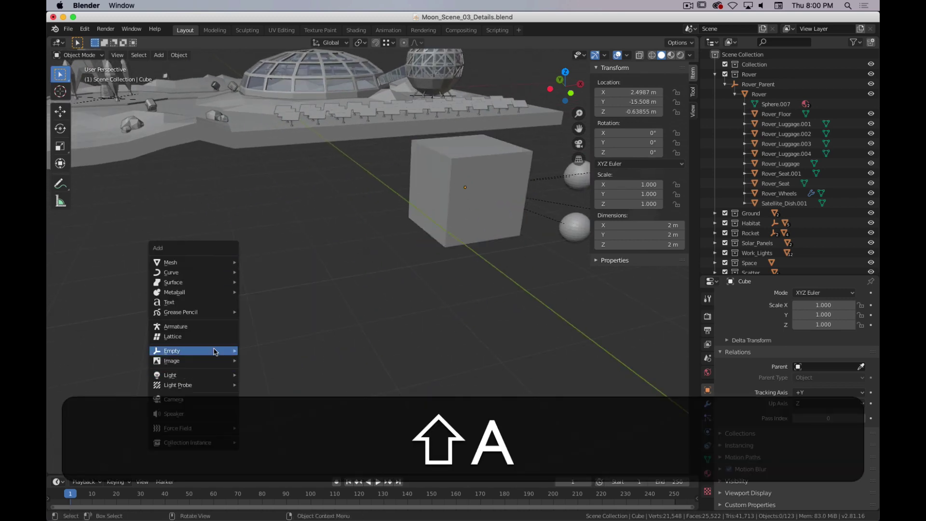
pyautogui.moveTo(215, 352)
pyautogui.click(281, 362)
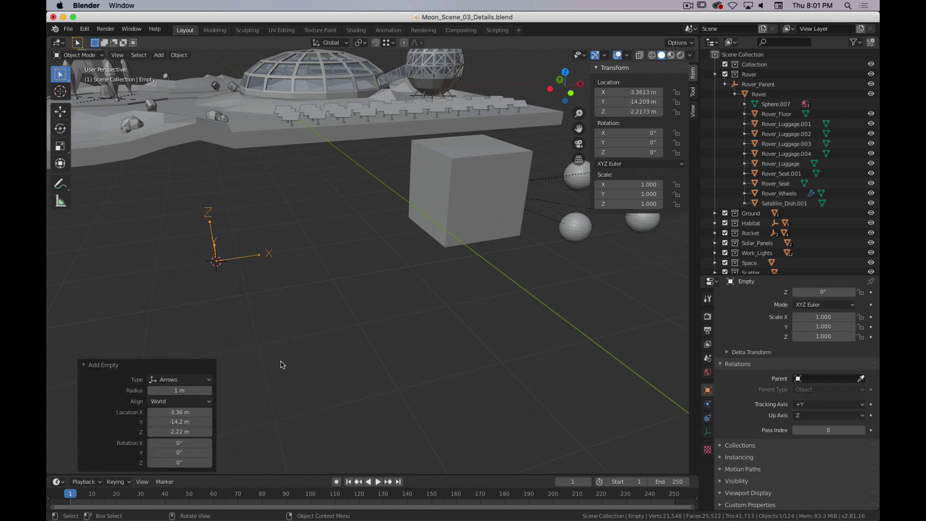
# Rotate the new Arrows empty about -44.6° around the global Z axis
pyautogui.press('r')
pyautogui.press('z')
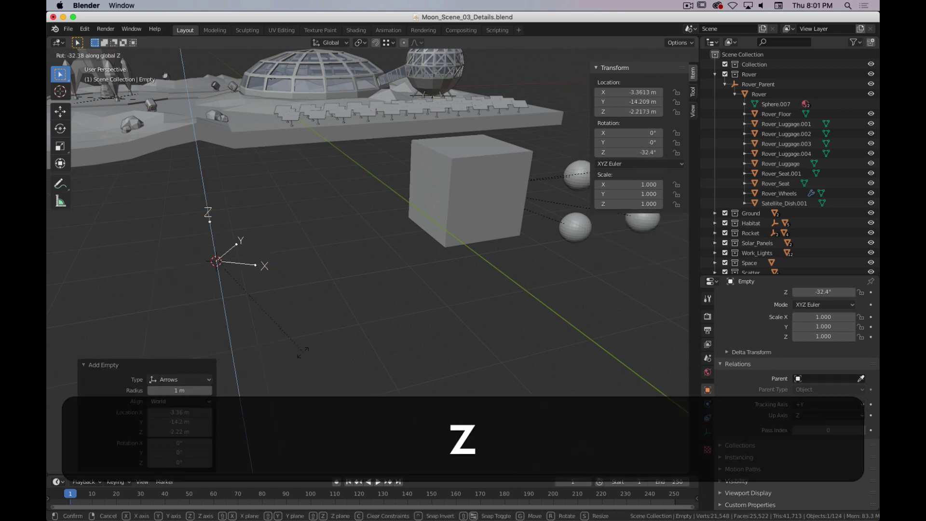
pyautogui.click(310, 329)
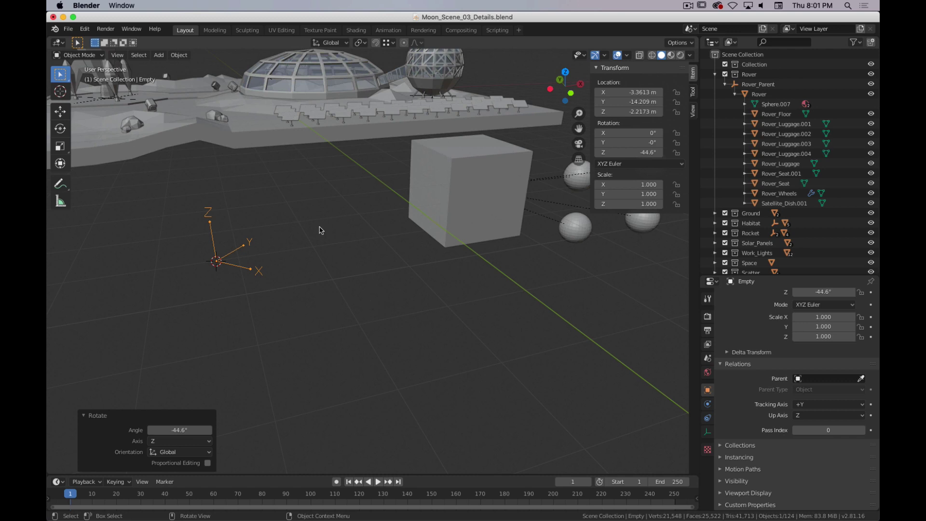
# Add an Array modifier to the cube that uses the Arrows empty as its object offset, with relative offset disabled
pyautogui.click(465, 194)
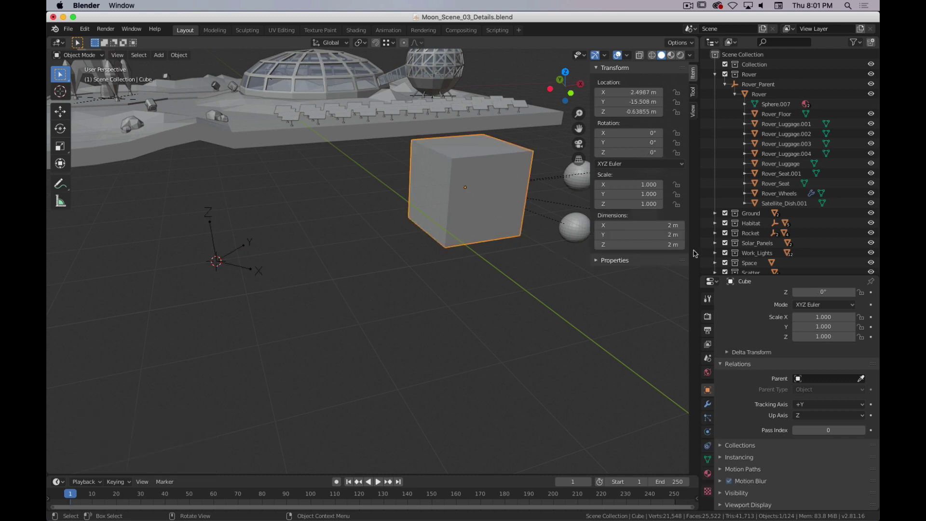
pyautogui.click(707, 404)
pyautogui.click(764, 297)
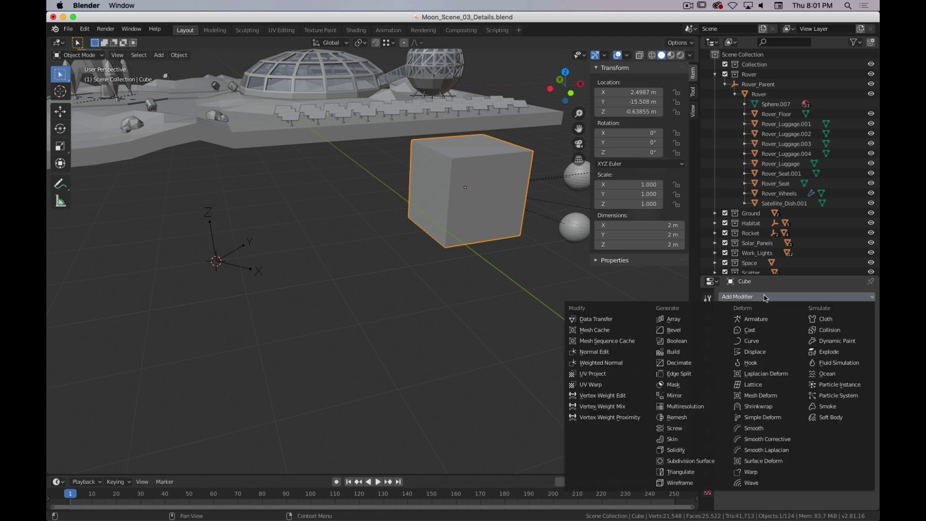
pyautogui.click(673, 319)
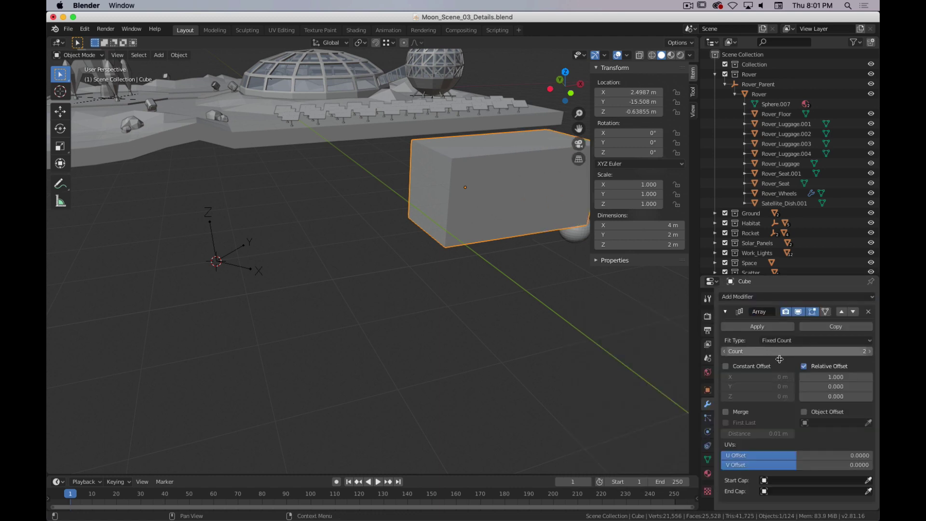
pyautogui.click(804, 413)
pyautogui.click(820, 423)
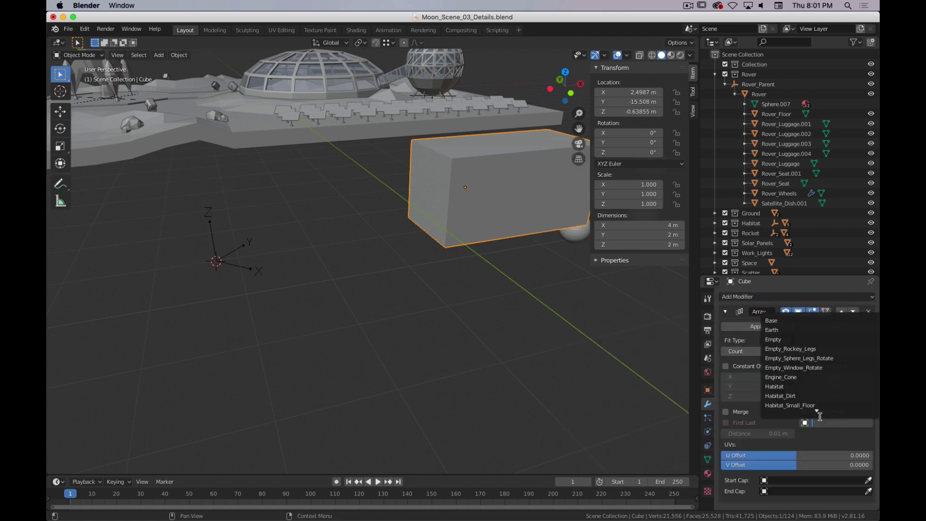
pyautogui.click(787, 339)
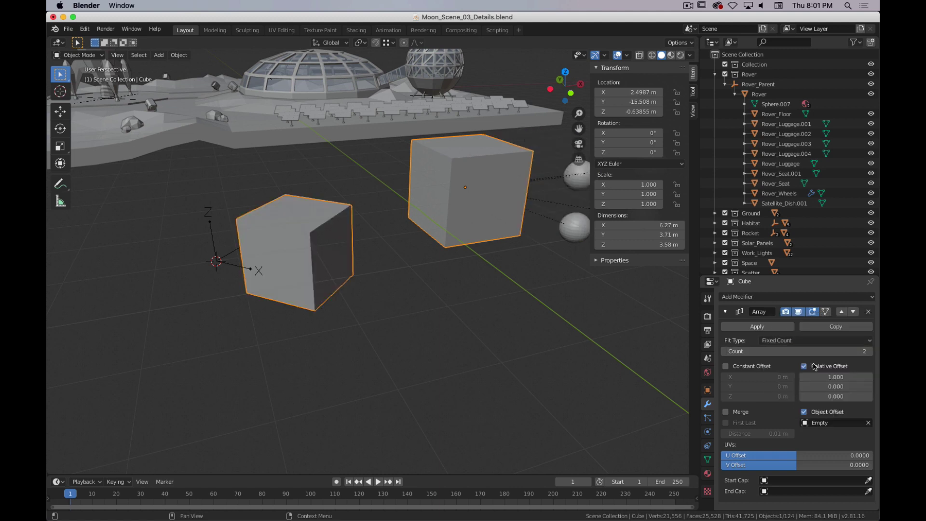
pyautogui.click(813, 369)
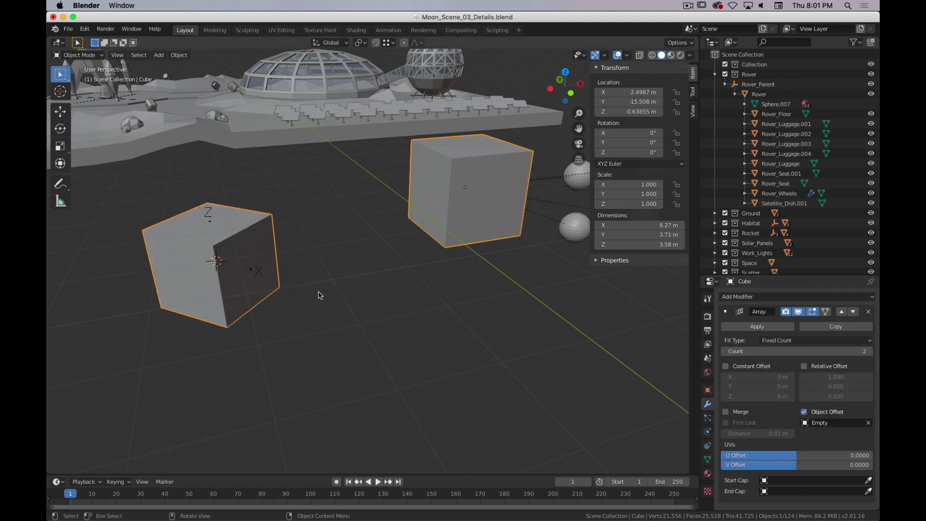
# Raise the cube's Array modifier count to 16
pyautogui.scroll(-5, 338, 292)
pyautogui.keyDown('shift'); pyautogui.moveTo(356, 291); pyautogui.dragTo(436, 269, button='middle'); pyautogui.keyUp('shift')
pyautogui.click(869, 352)
pyautogui.click(869, 352)
pyautogui.click(869, 352)
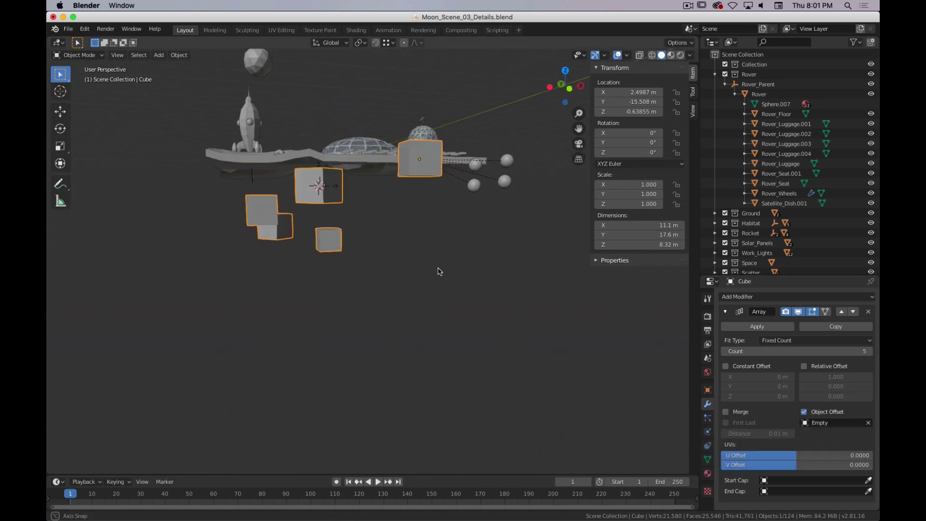
pyautogui.moveTo(818, 353); pyautogui.dragTo(858, 353)
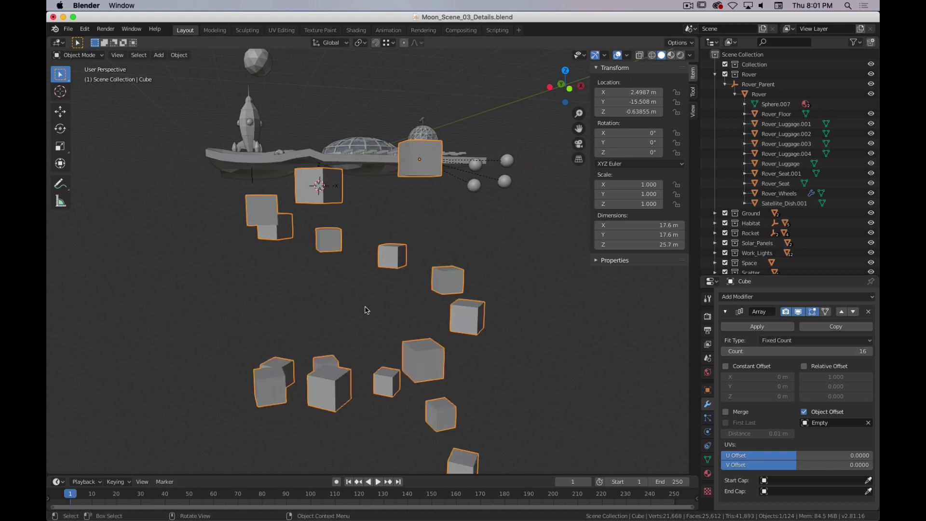
# Try moving the arrayed cube alone along the X axis, without its offset empty, and cancel the move
pyautogui.scroll(-2, 366, 309)
pyautogui.moveTo(365, 310); pyautogui.dragTo(413, 331, button='middle')
pyautogui.keyDown('shift'); pyautogui.moveTo(337, 302); pyautogui.dragTo(373, 302, button='middle'); pyautogui.keyUp('shift')
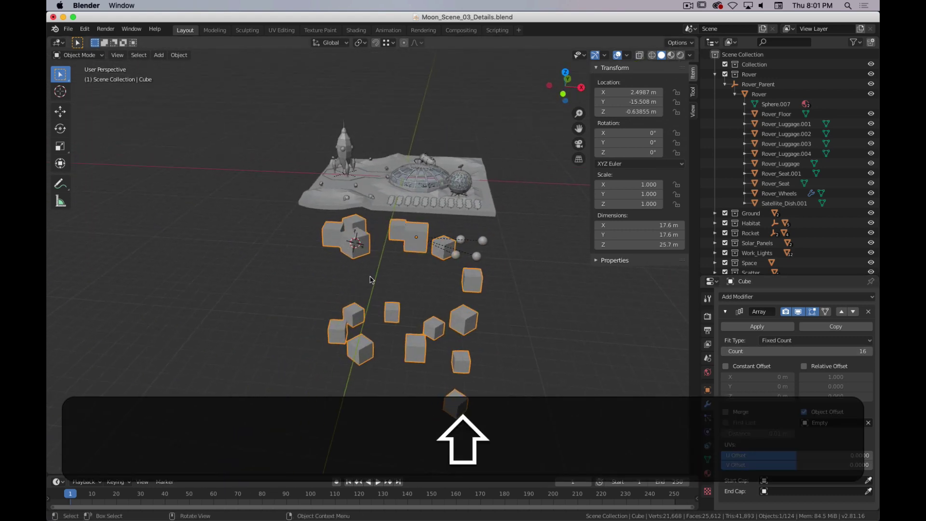
pyautogui.scroll(4, 375, 278)
pyautogui.scroll(-4, 476, 243)
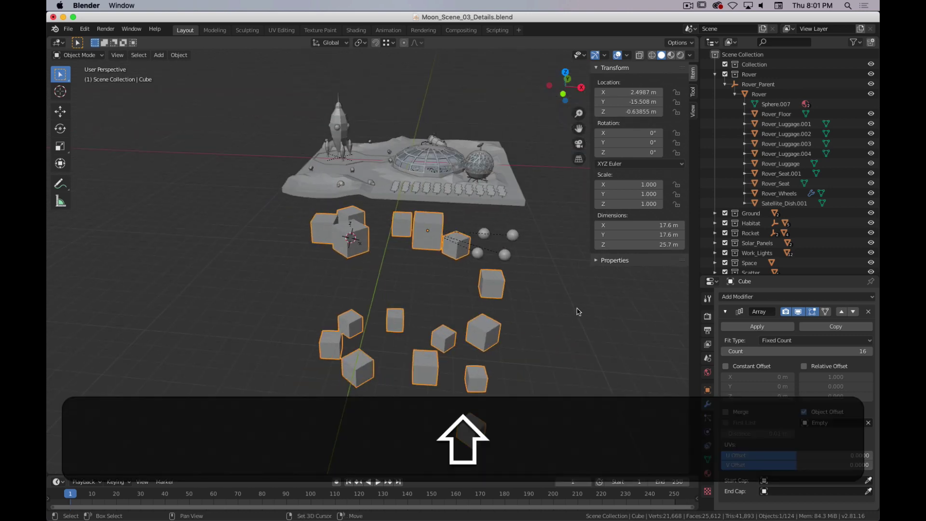
pyautogui.keyDown('shift'); pyautogui.moveTo(488, 303); pyautogui.dragTo(445, 280, button='middle'); pyautogui.keyUp('shift')
pyautogui.press('g')
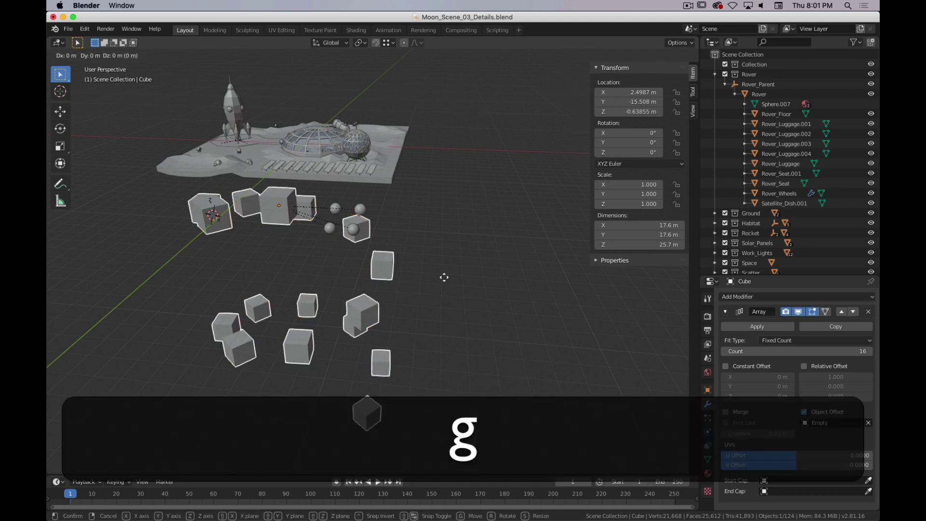
pyautogui.press('x')
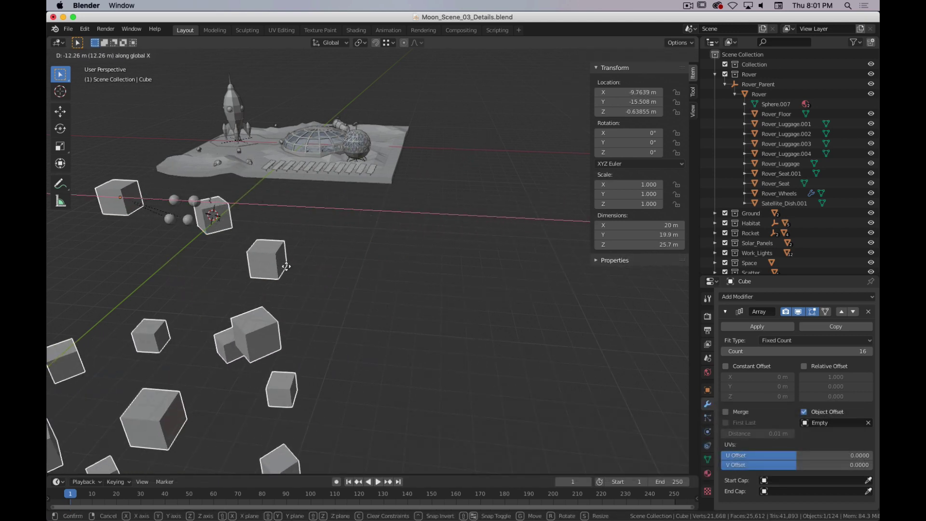
pyautogui.rightClick(572, 285)
# Try moving the arrayed cube and its Arrows empty together about 15.5 m along X, and undo the move
pyautogui.scroll(3, 253, 243)
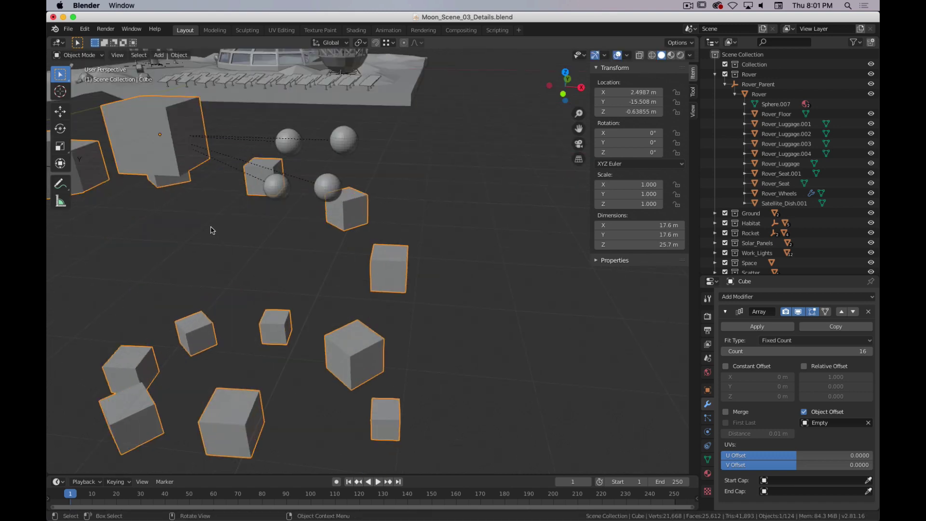
pyautogui.keyDown('shift'); pyautogui.moveTo(188, 226); pyautogui.dragTo(374, 248, button='middle'); pyautogui.keyUp('shift')
pyautogui.keyDown('shift'); pyautogui.click(335, 208); pyautogui.keyUp('shift')
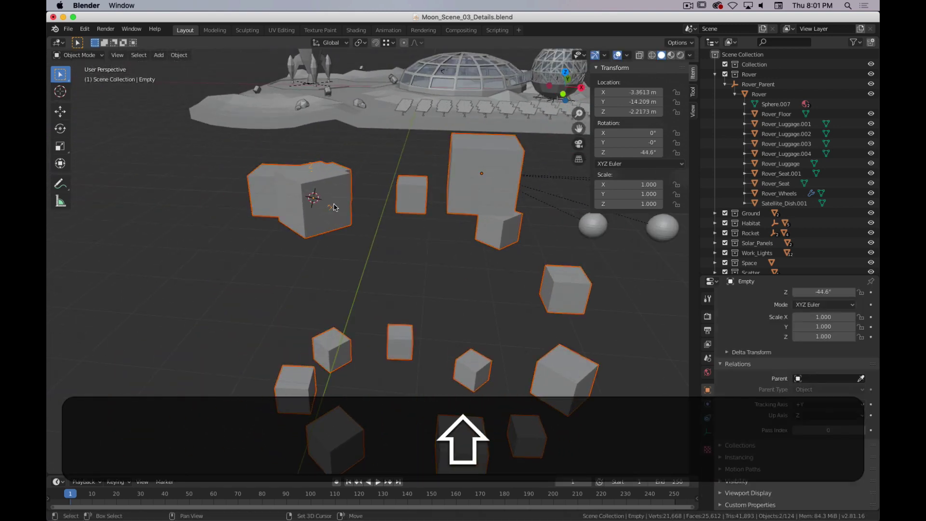
pyautogui.keyDown('shift'); pyautogui.moveTo(606, 277); pyautogui.dragTo(383, 252, button='middle'); pyautogui.keyUp('shift')
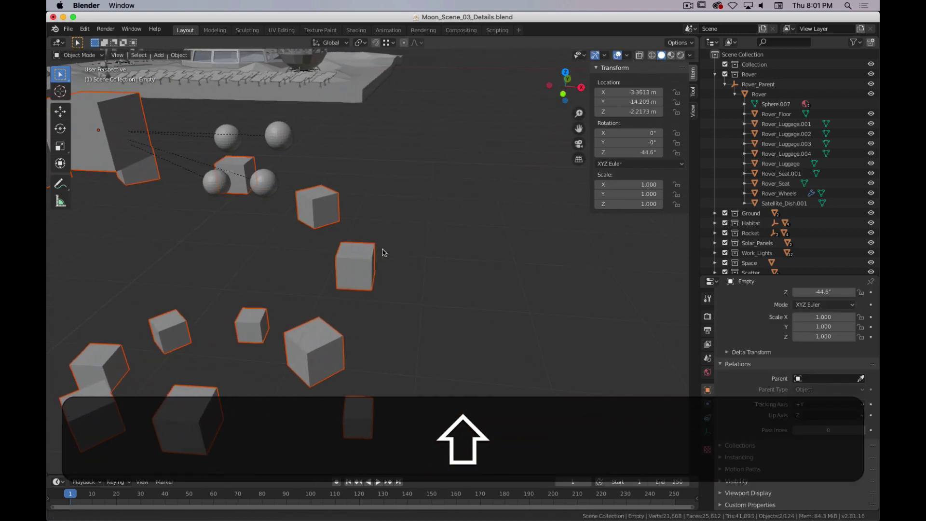
pyautogui.scroll(-5, 383, 252)
pyautogui.press('g')
pyautogui.press('z')
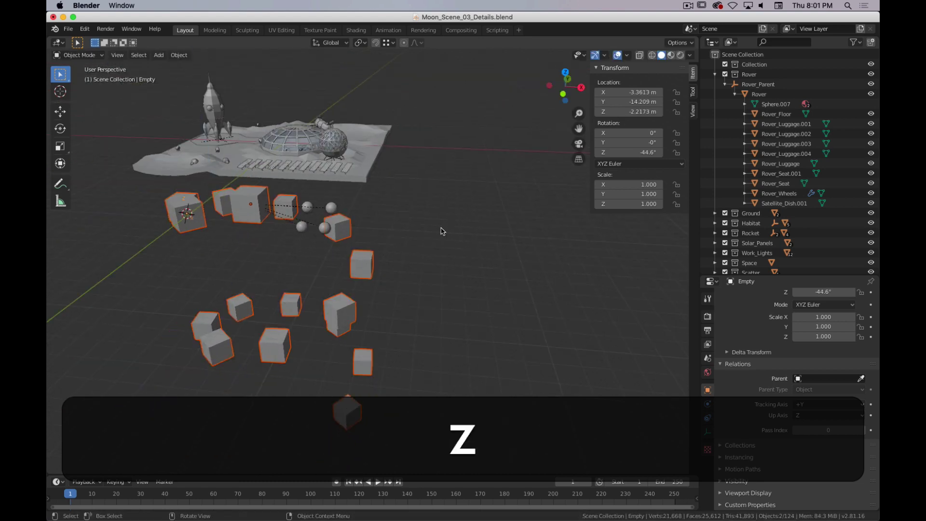
pyautogui.press('x')
pyautogui.click(574, 249)
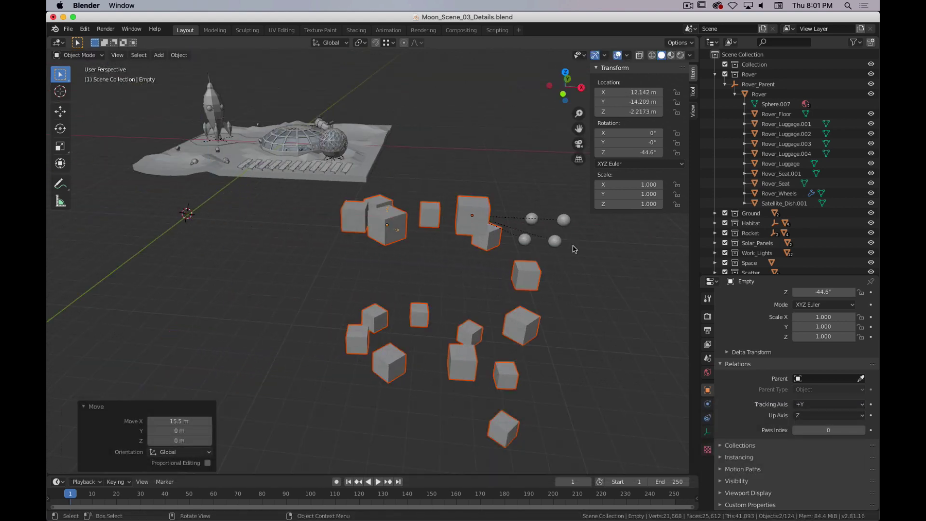
pyautogui.hotkey('ctrl', 'z')
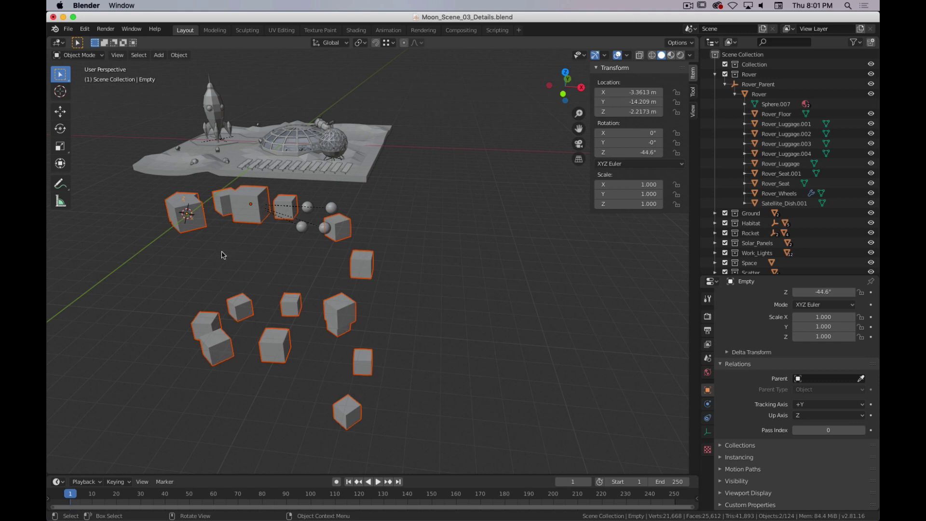
# Add a Circle empty at the 3D cursor and set its display size to 2.4 m
pyautogui.hotkey('shift', 'a')
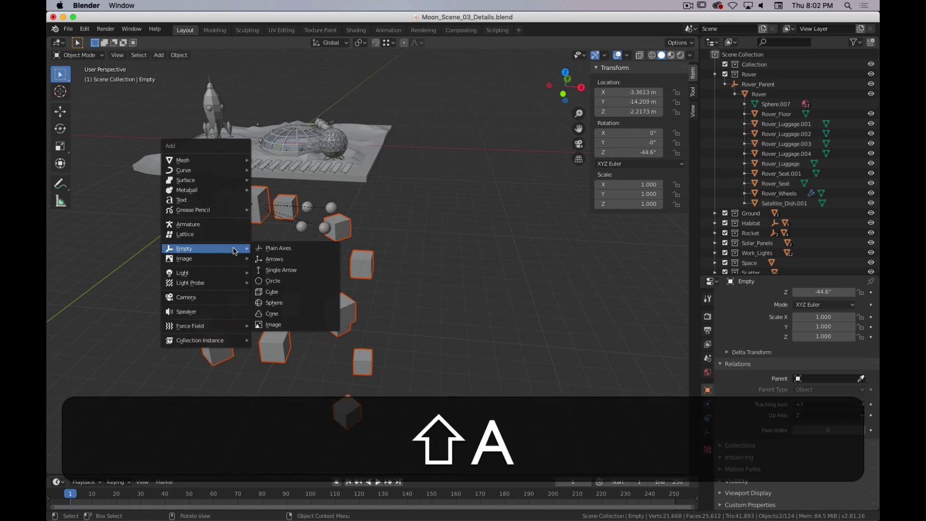
pyautogui.click(290, 284)
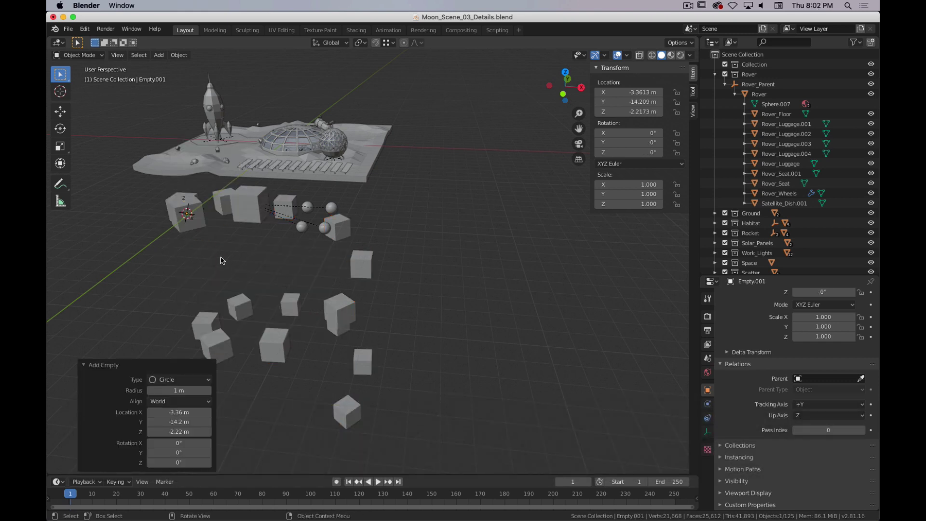
pyautogui.keyDown('shift'); pyautogui.moveTo(221, 260); pyautogui.dragTo(309, 237, button='middle'); pyautogui.keyUp('shift')
pyautogui.scroll(2, 309, 236)
pyautogui.scroll(1, 309, 234)
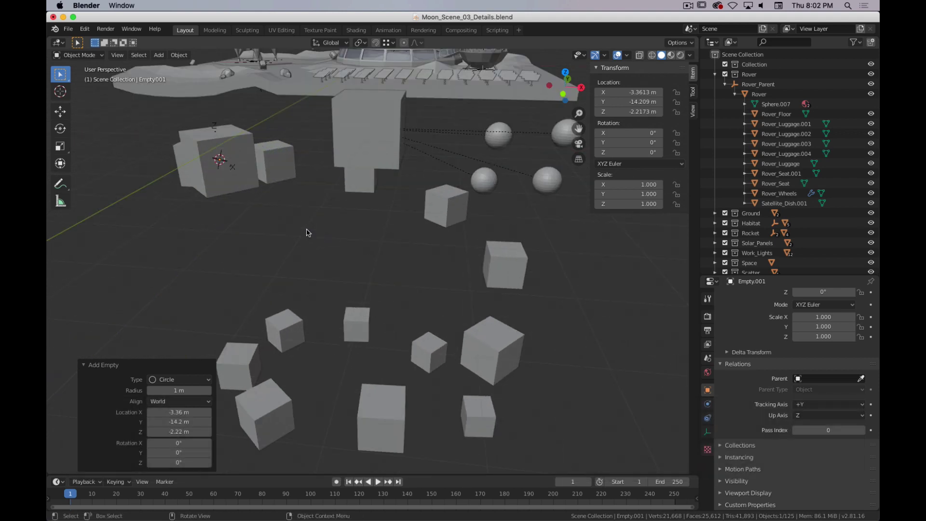
pyautogui.click(707, 431)
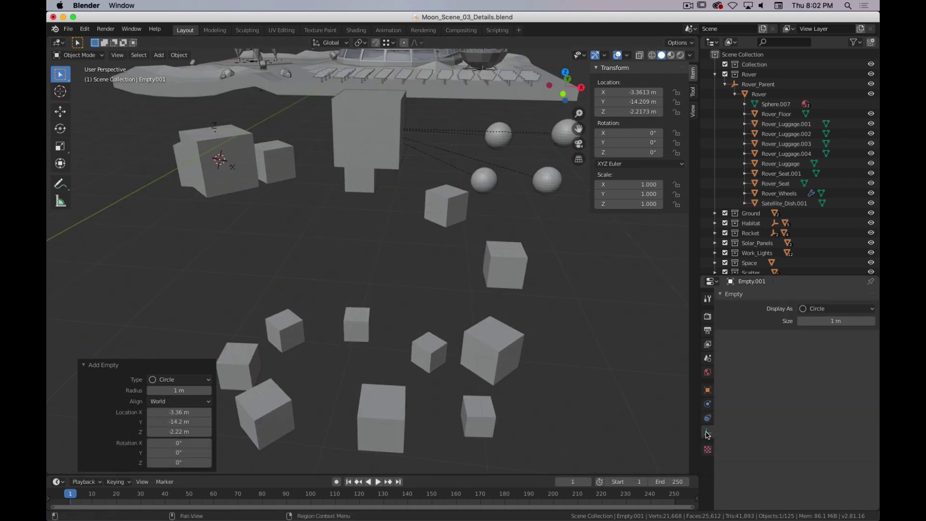
pyautogui.moveTo(840, 322); pyautogui.dragTo(855, 321)
# Rotate the Circle empty 90° around the global X axis
pyautogui.press('r')
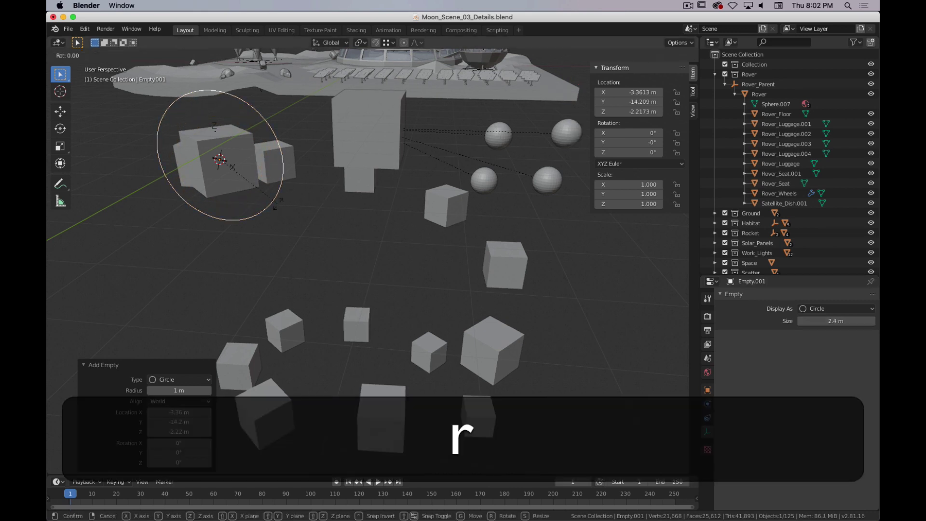
pyautogui.write('x')
pyautogui.write('90')
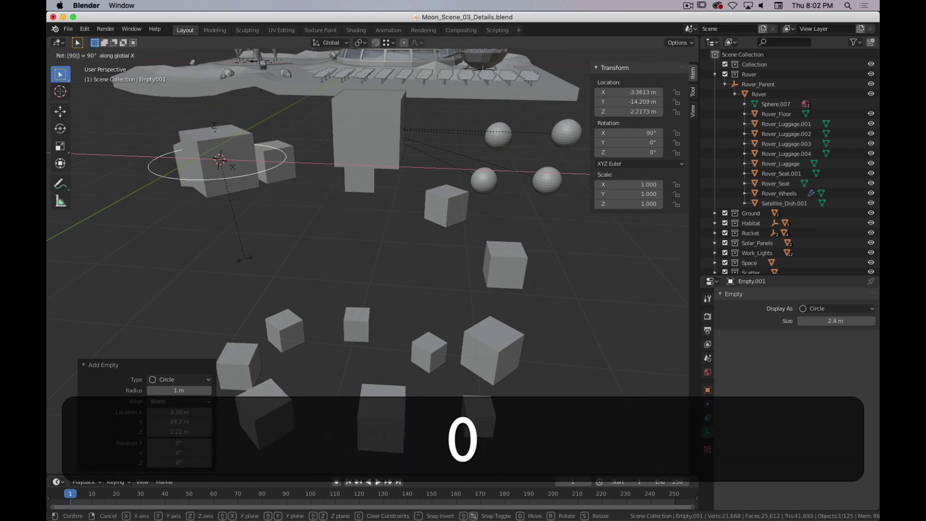
pyautogui.press('Return')
# Rename the Circle empty as Array_Parent
pyautogui.scroll(-2, 265, 231)
pyautogui.keyDown('shift'); pyautogui.moveTo(294, 211); pyautogui.dragTo(349, 248, button='middle'); pyautogui.keyUp('shift')
pyautogui.scroll(3, 440, 240)
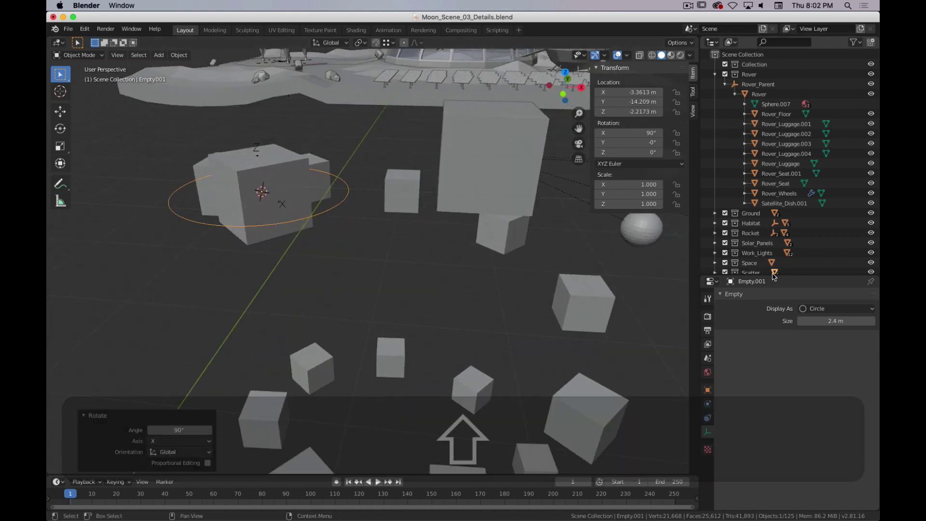
pyautogui.scroll(-3, 762, 241)
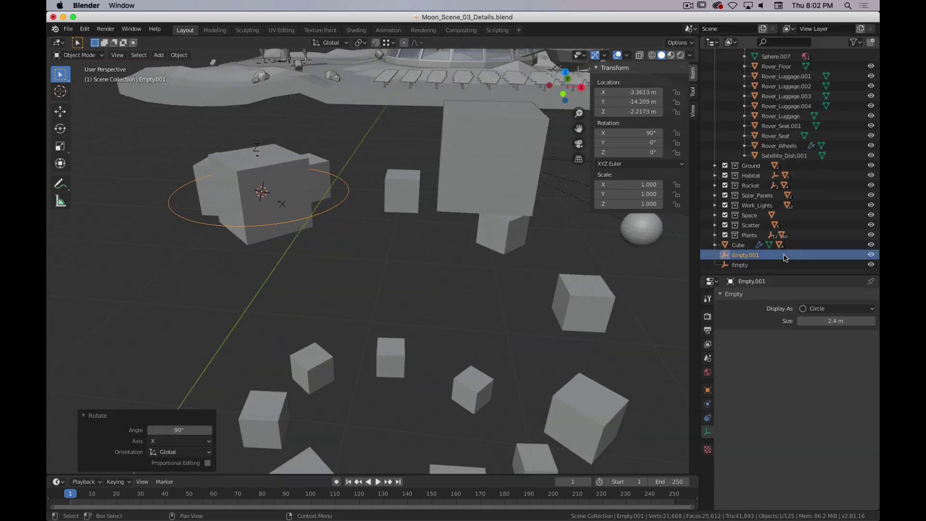
pyautogui.doubleClick(749, 255)
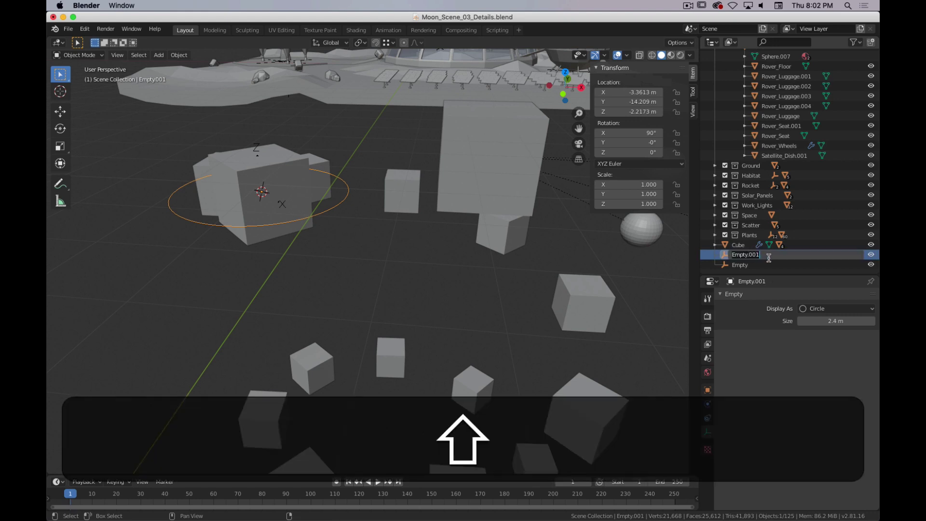
pyautogui.write('Array_Parent')
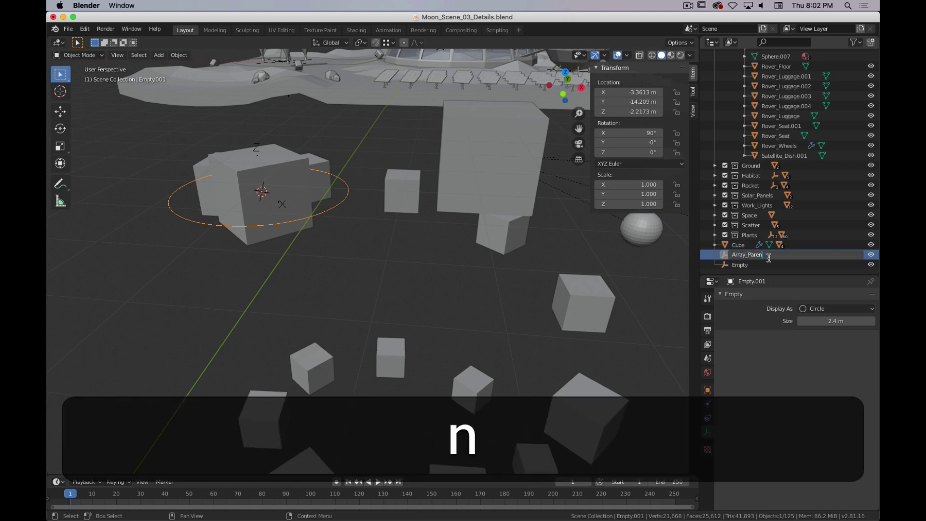
pyautogui.press('Return')
# Parent the arrayed cube and its Arrows empty to the Array_Parent empty using the Object parent type
pyautogui.click(483, 152)
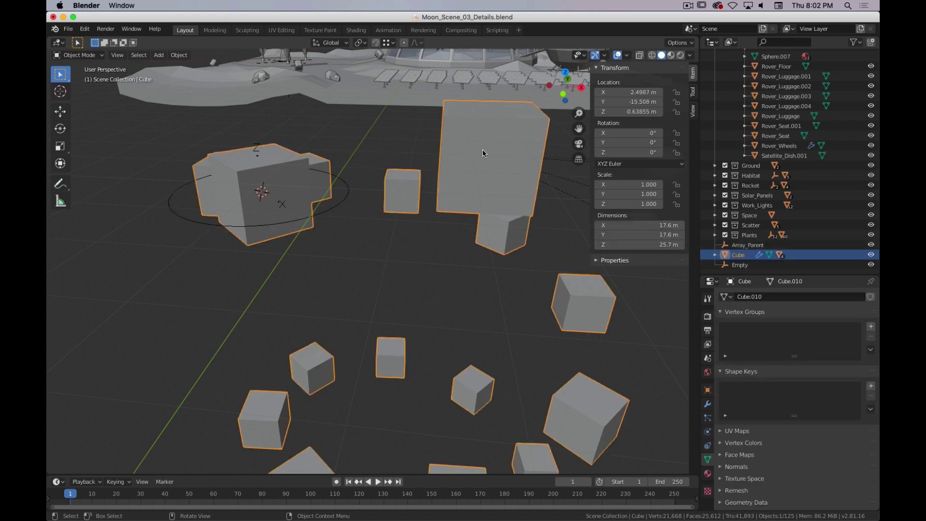
pyautogui.press('shift')
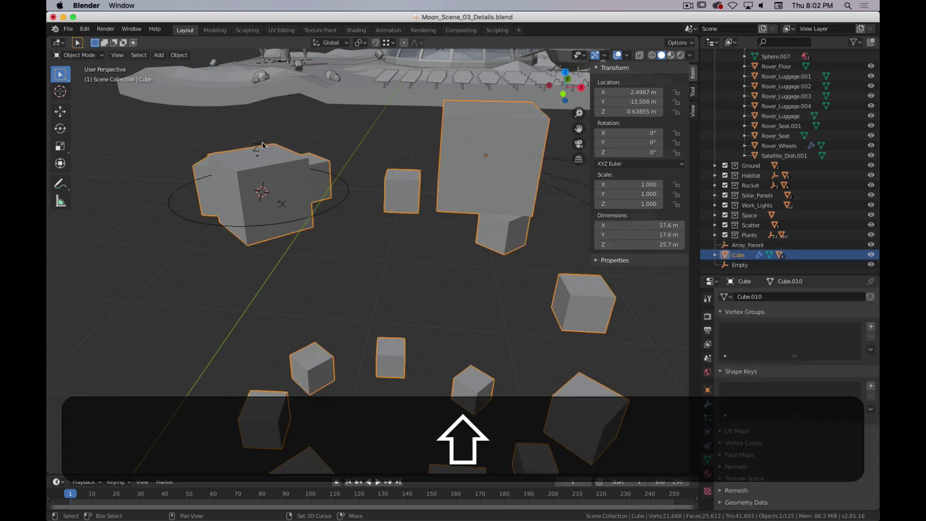
pyautogui.keyDown('shift'); pyautogui.click(256, 144); pyautogui.keyUp('shift')
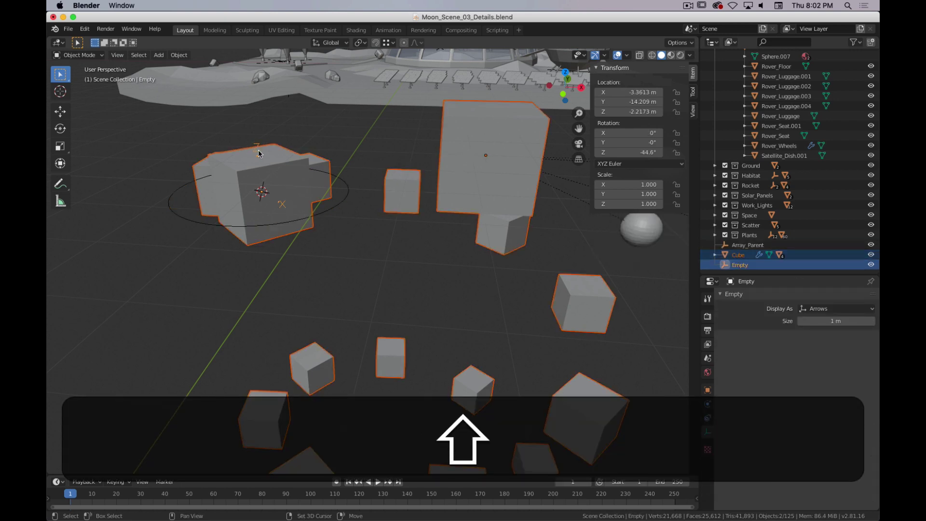
pyautogui.keyDown('shift'); pyautogui.click(336, 208); pyautogui.keyUp('shift')
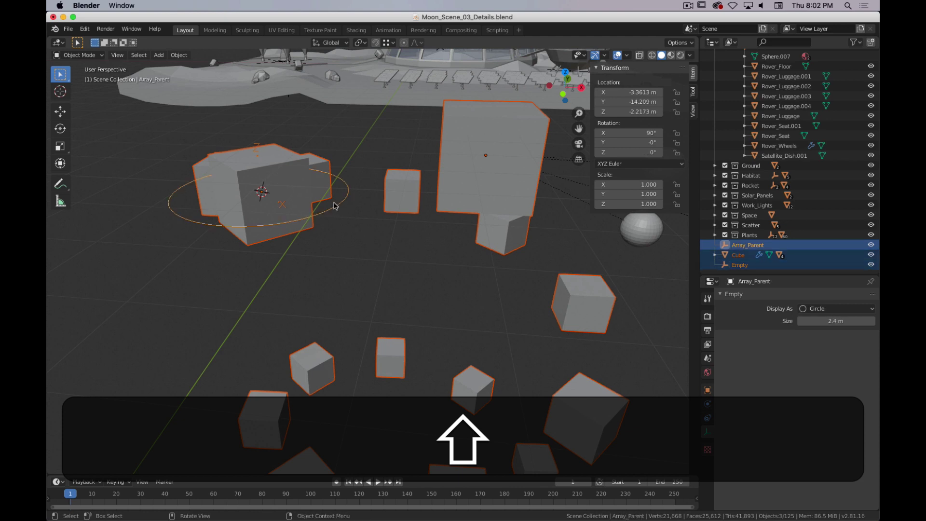
pyautogui.hotkey('ctrl', 'p')
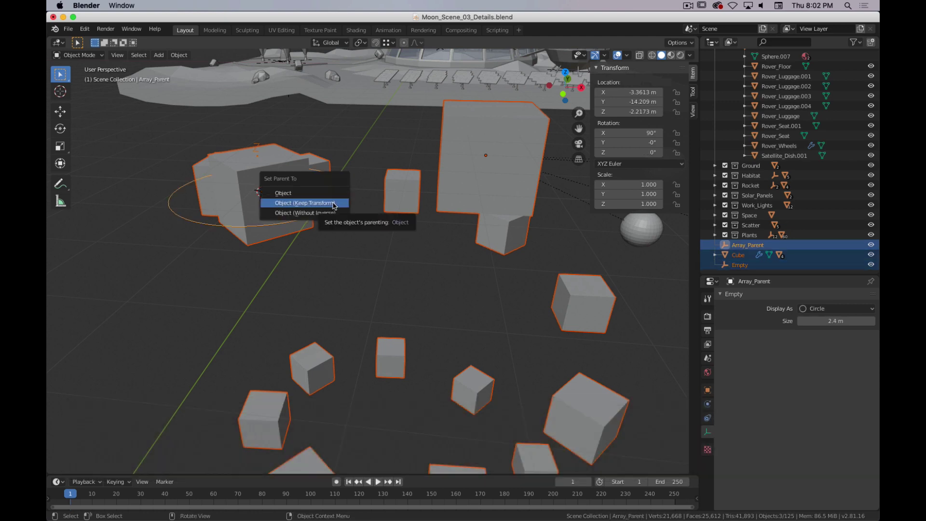
pyautogui.click(332, 193)
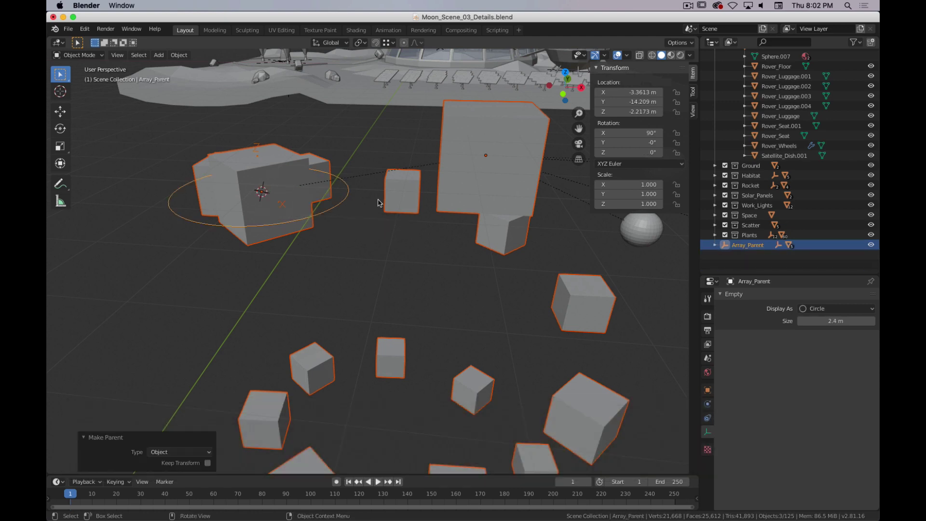
# Try moving the Array_Parent empty alone about 6.7 m along the global X axis, and cancel the move
pyautogui.click(325, 208)
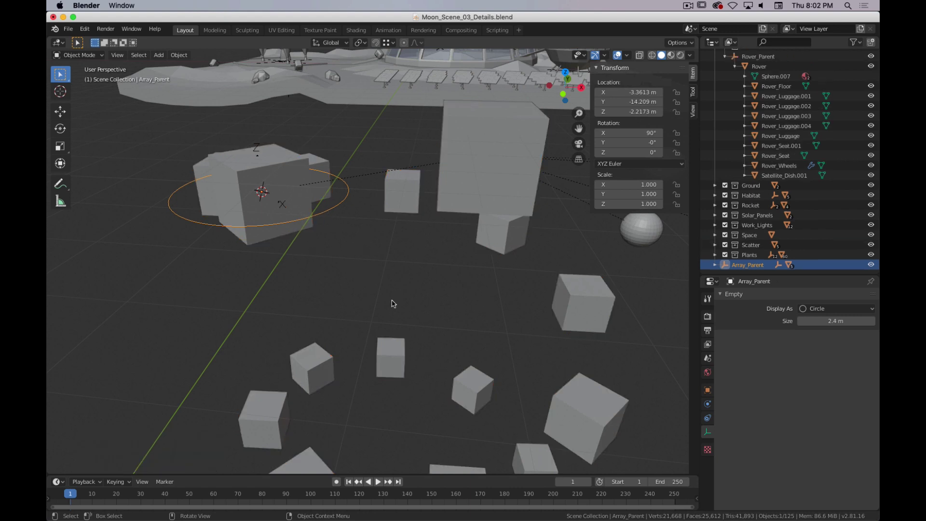
pyautogui.keyDown('shift'); pyautogui.moveTo(404, 272); pyautogui.dragTo(355, 262, button='middle'); pyautogui.keyUp('shift')
pyautogui.scroll(-5, 355, 263)
pyautogui.scroll(-2, 318, 258)
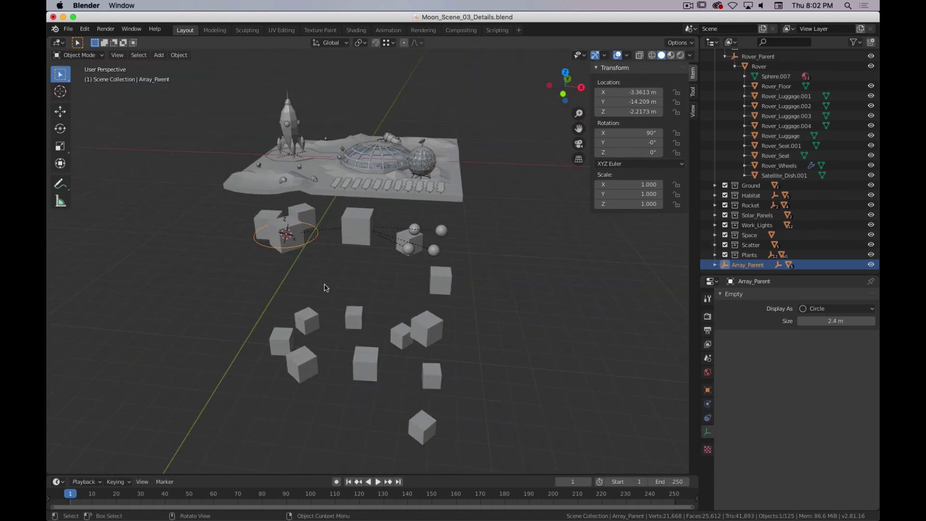
pyautogui.click(334, 267)
pyautogui.press('z')
pyautogui.press('g')
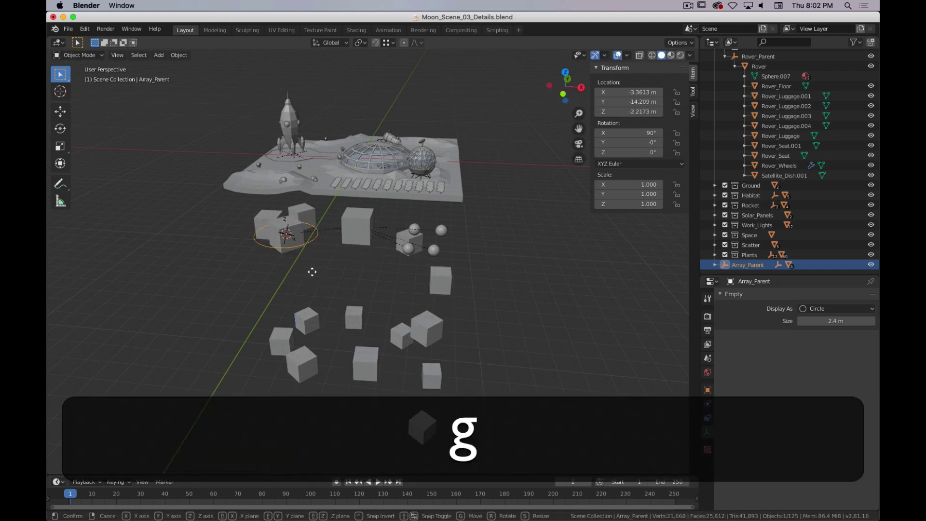
pyautogui.press('x')
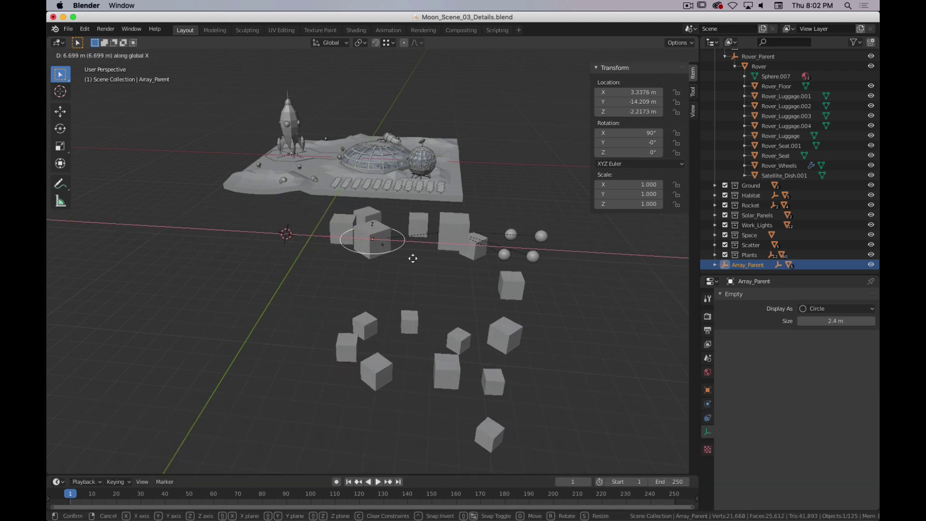
pyautogui.rightClick(309, 261)
# Increase the Array_Parent empty's display size to 3.5 m
pyautogui.scroll(6, 256, 246)
pyautogui.moveTo(242, 228); pyautogui.dragTo(301, 225, button='middle')
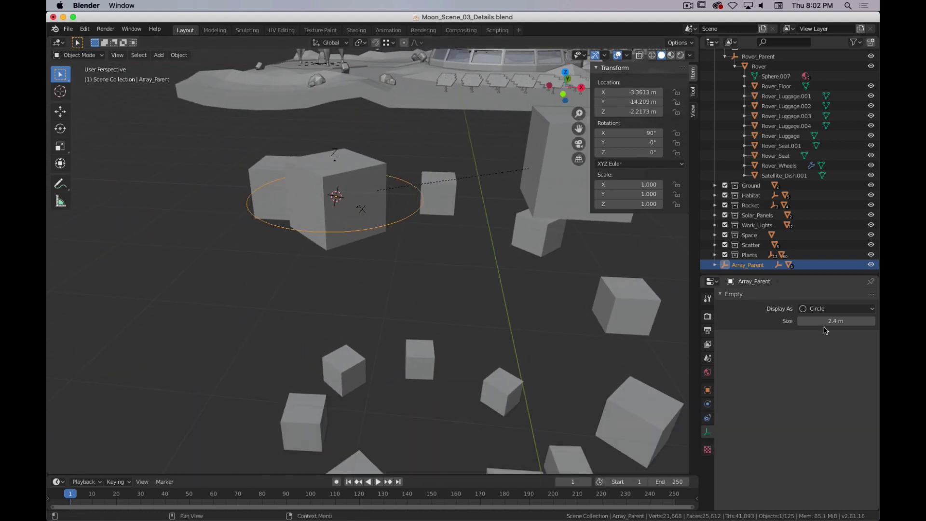
pyautogui.moveTo(835, 321)
pyautogui.mouseDown()
pyautogui.moveTo(810, 321)
pyautogui.moveTo(851, 320)
pyautogui.moveTo(831, 322)
pyautogui.mouseUp()
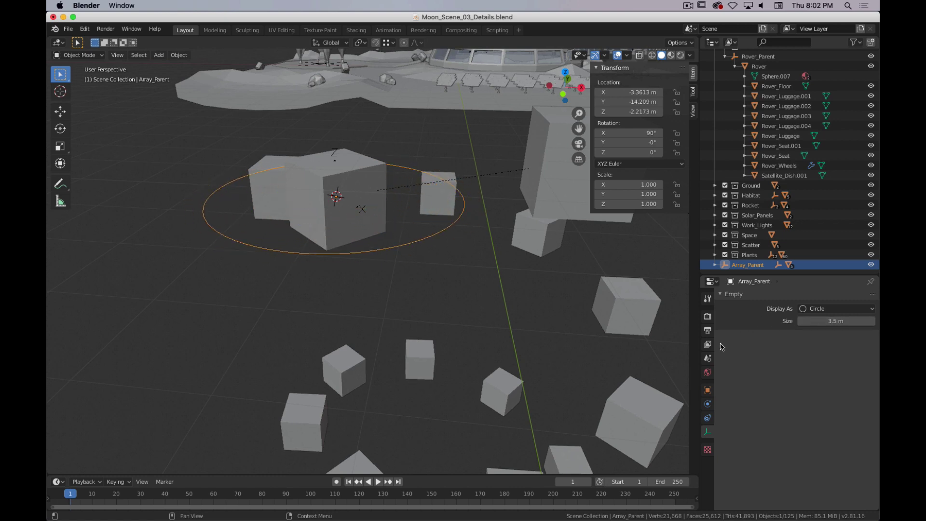
# Enable the In Front viewport display option for the Array_Parent empty and deselect it
pyautogui.scroll(-5, 482, 313)
pyautogui.click(707, 388)
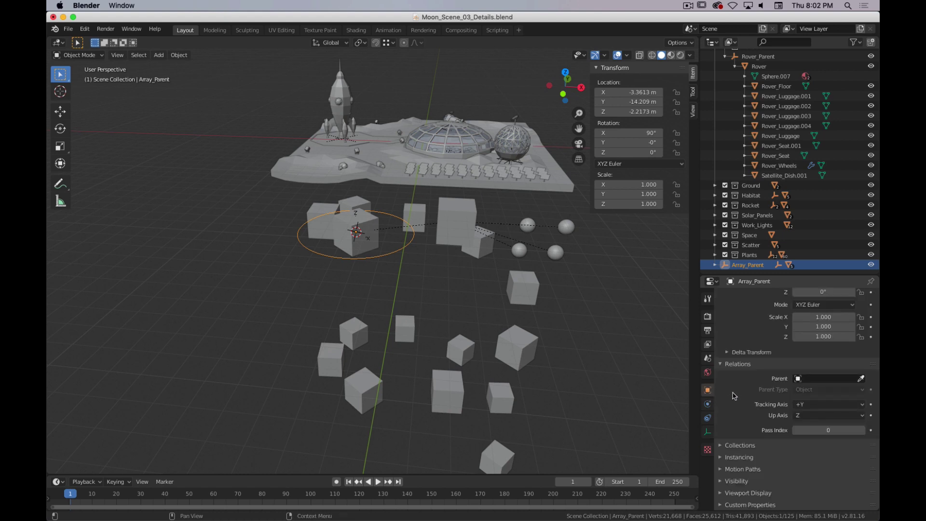
pyautogui.click(739, 481)
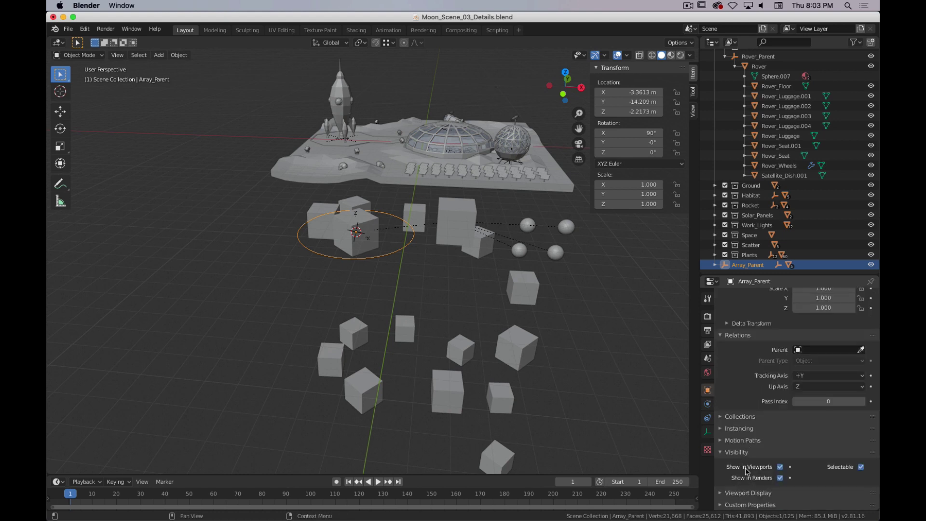
pyautogui.click(738, 492)
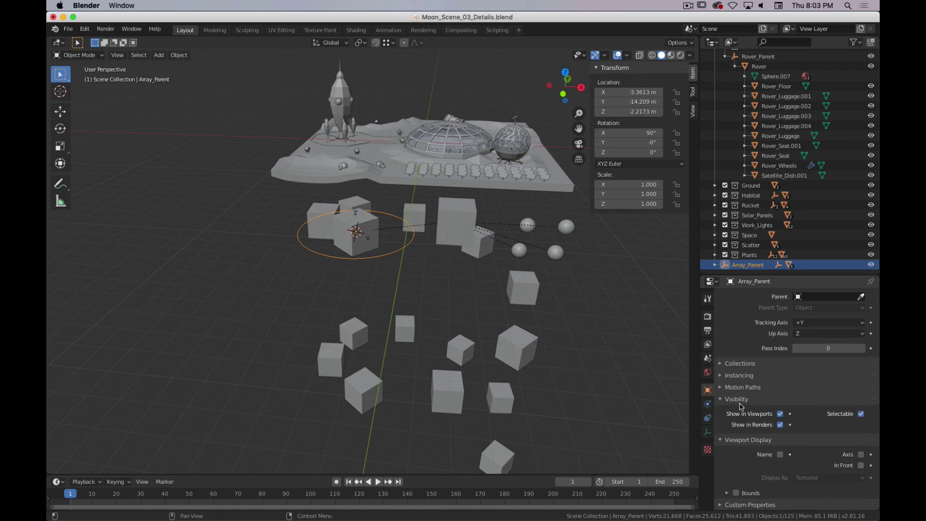
pyautogui.click(725, 400)
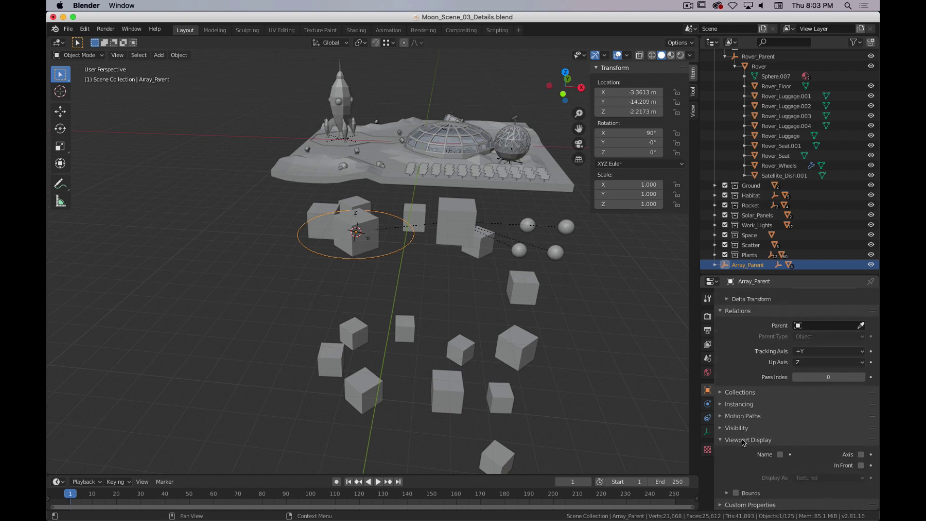
pyautogui.click(861, 466)
pyautogui.moveTo(427, 256); pyautogui.dragTo(387, 322, button='middle')
pyautogui.click(592, 337)
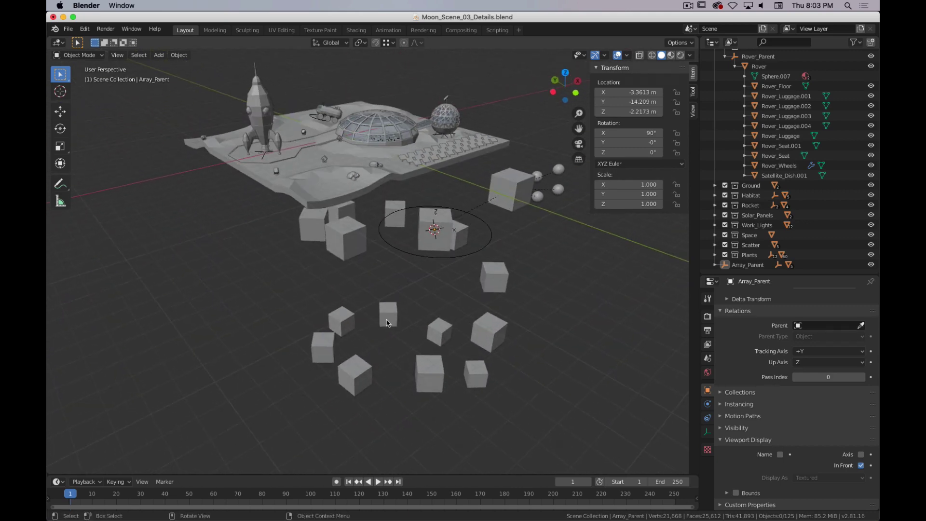
# Select the Array_Parent circle through the moon ground, try moving it freely, and cancel the move
pyautogui.scroll(4, 411, 311)
pyautogui.scroll(-3, 443, 300)
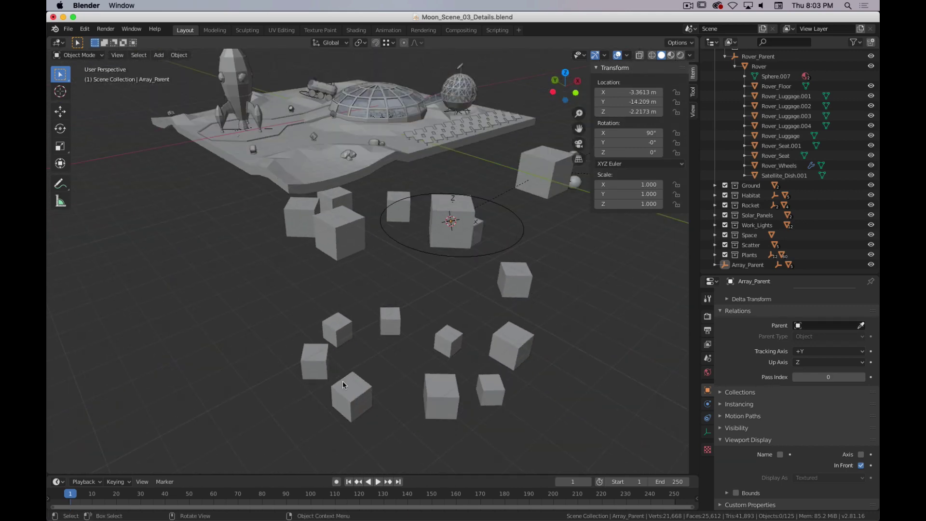
pyautogui.moveTo(344, 384); pyautogui.dragTo(512, 379, button='middle')
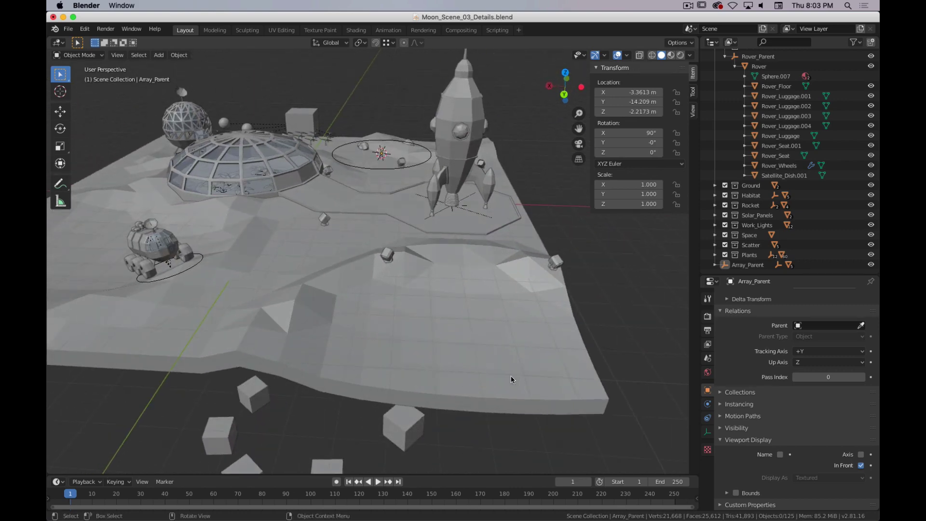
pyautogui.click(379, 171)
pyautogui.press('g')
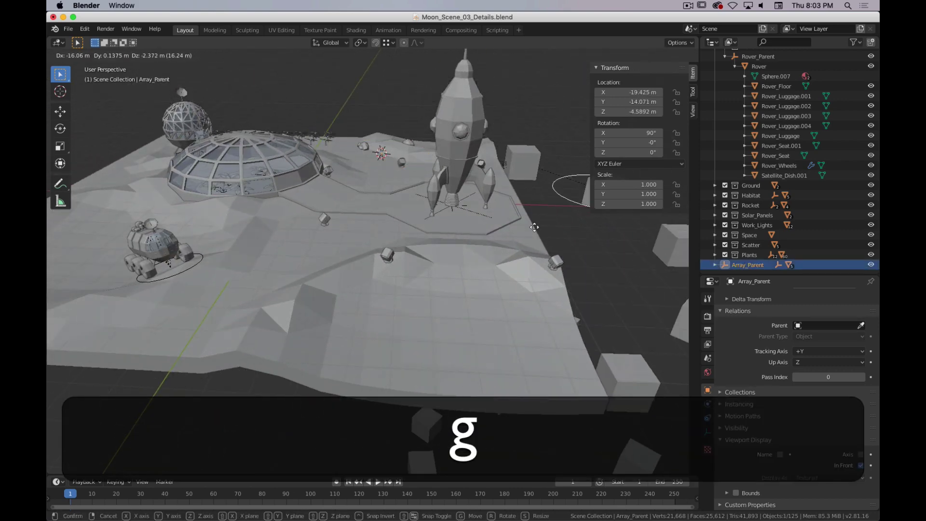
pyautogui.rightClick(394, 146)
# Delete all the demo cubes, spheres and empties beside the moon base together
pyautogui.moveTo(471, 189); pyautogui.dragTo(278, 207, button='middle')
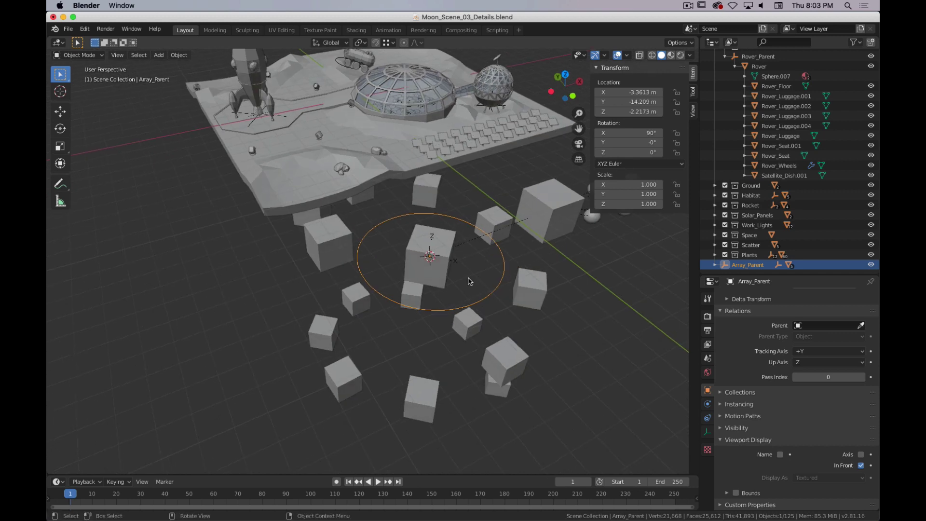
pyautogui.scroll(-4, 470, 281)
pyautogui.keyDown('shift'); pyautogui.moveTo(484, 283); pyautogui.dragTo(435, 274, button='middle'); pyautogui.keyUp('shift')
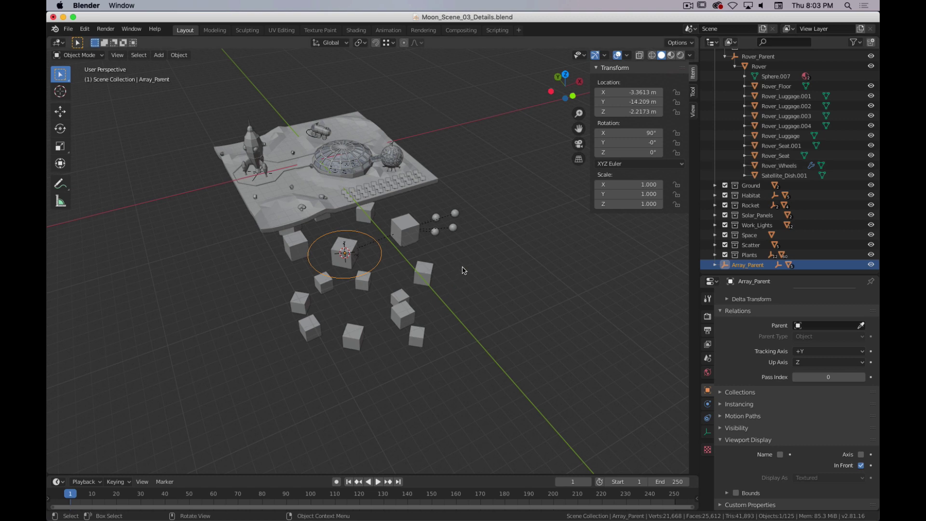
pyautogui.moveTo(479, 243); pyautogui.dragTo(652, 138, button='middle')
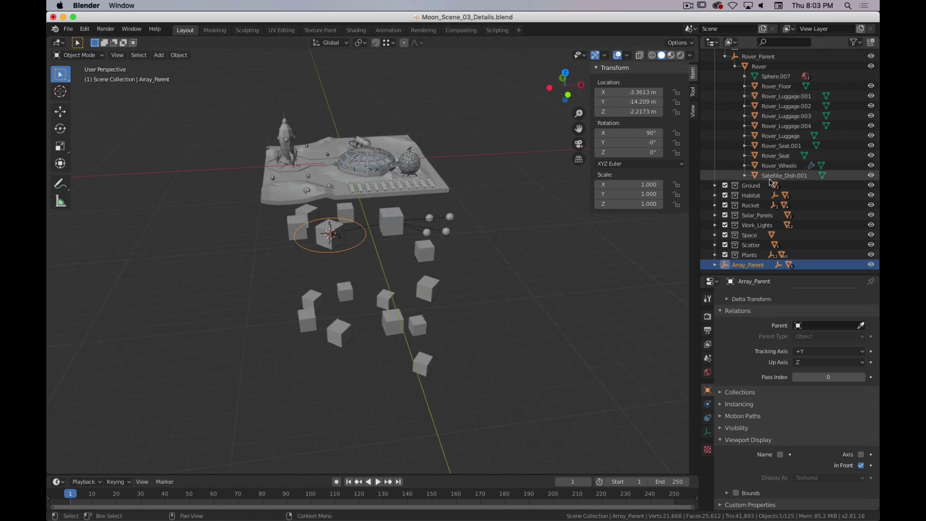
pyautogui.scroll(3, 770, 182)
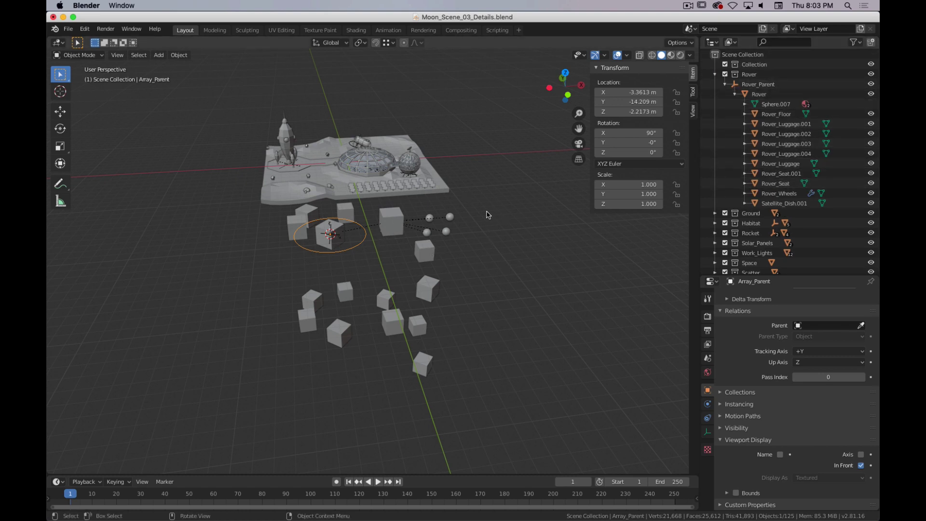
pyautogui.moveTo(487, 215); pyautogui.dragTo(285, 265)
pyautogui.press('Delete')
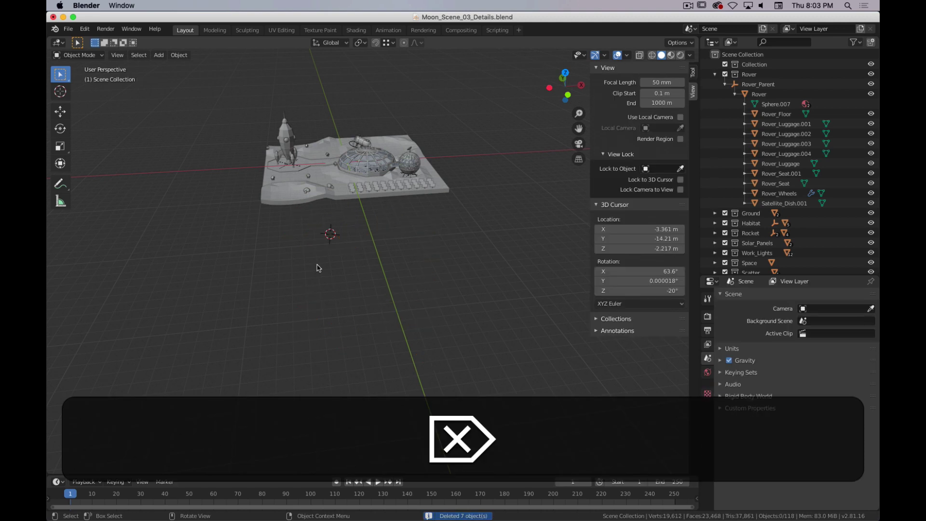
# Frame the moon base again and collapse the Rover collection's hierarchy
pyautogui.keyDown('shift'); pyautogui.moveTo(330, 232); pyautogui.dragTo(363, 279, button='middle'); pyautogui.keyUp('shift')
pyautogui.scroll(5, 363, 279)
pyautogui.keyDown('shift'); pyautogui.moveTo(354, 230); pyautogui.dragTo(375, 272, button='middle'); pyautogui.keyUp('shift')
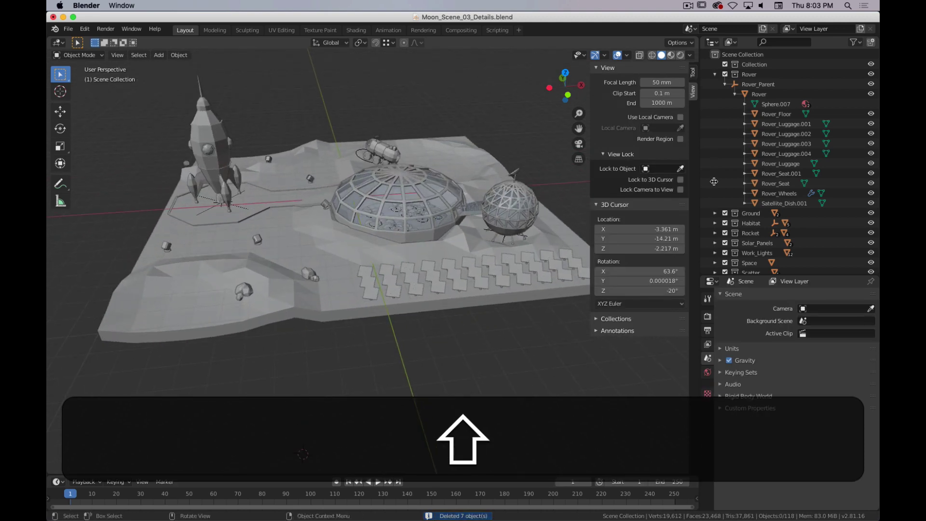
pyautogui.click(714, 74)
# Hide and restore the Habitat collection, and expand it briefly to show its objects
pyautogui.moveTo(315, 166); pyautogui.dragTo(367, 174, button='middle')
pyautogui.keyDown('shift'); pyautogui.moveTo(367, 173); pyautogui.dragTo(414, 166, button='middle'); pyautogui.keyUp('shift')
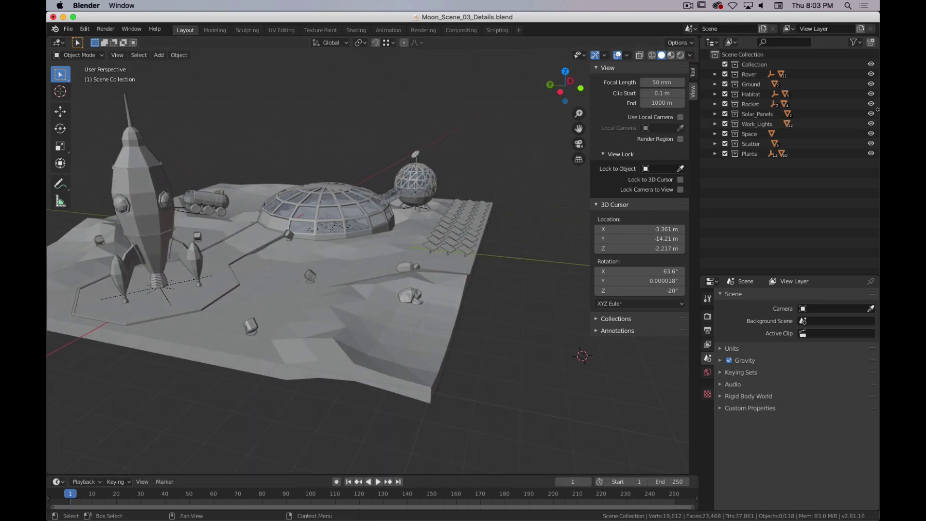
pyautogui.click(871, 94)
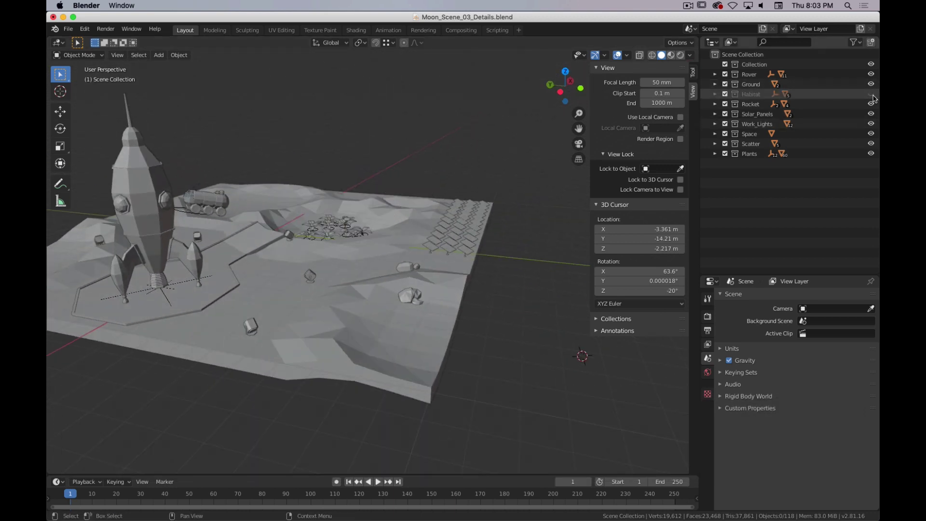
pyautogui.click(870, 95)
pyautogui.click(715, 95)
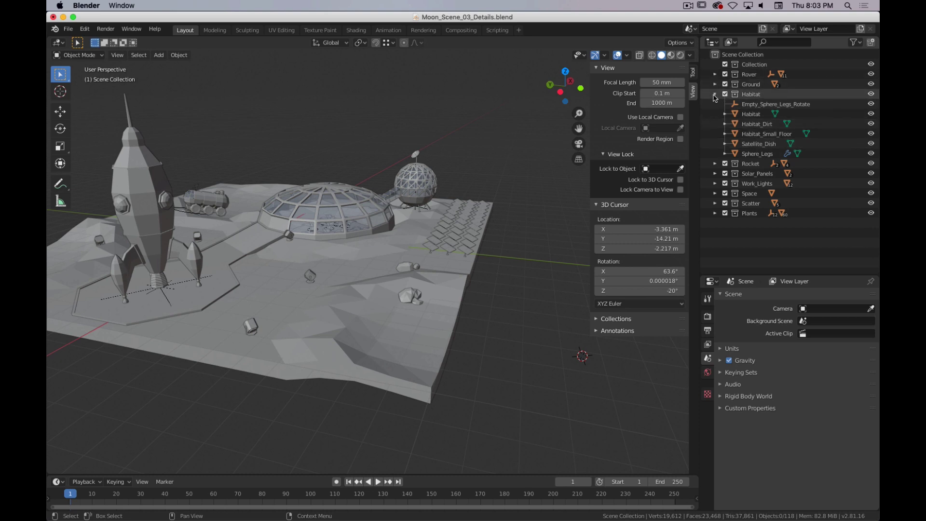
pyautogui.click(715, 96)
# Hide and restore the Rocket collection, and exclude and re-include the Ground collection in the view layer
pyautogui.click(870, 105)
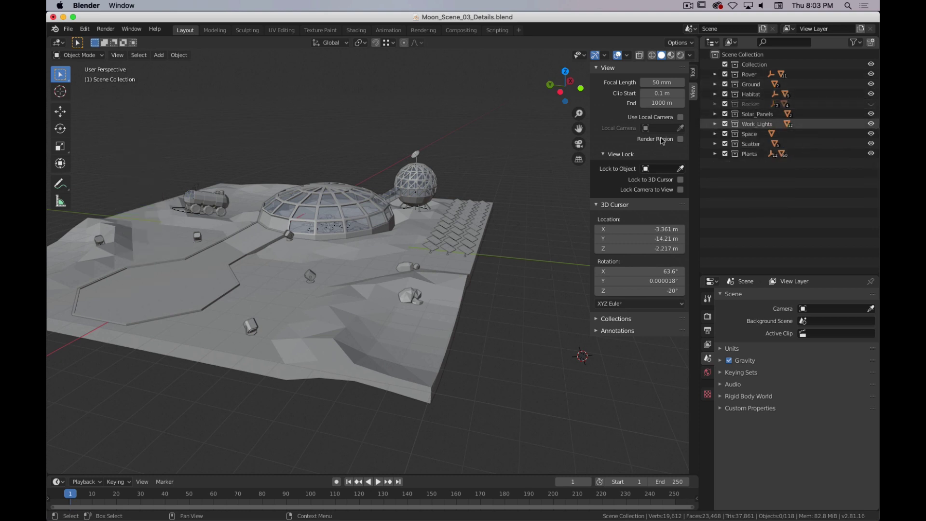
pyautogui.click(871, 104)
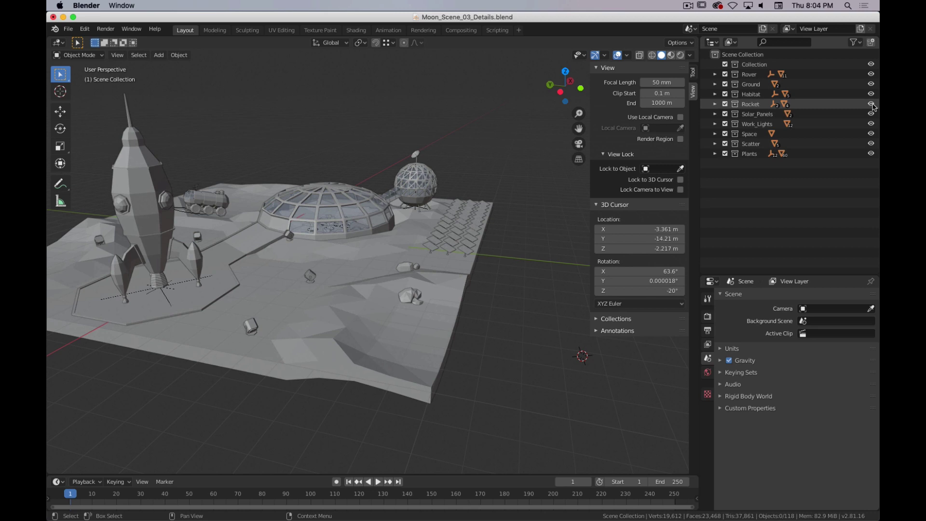
pyautogui.click(724, 85)
pyautogui.click(724, 86)
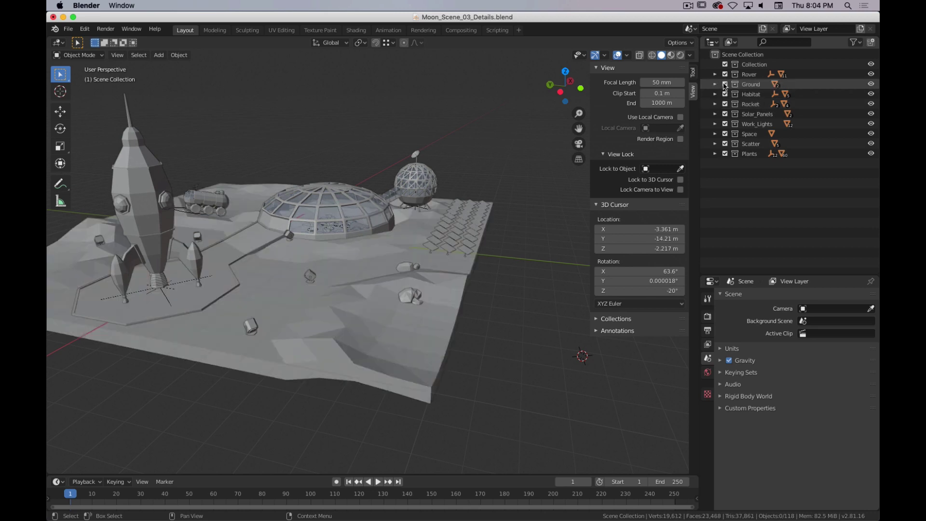
# Expand and collapse the Rover collection, and exclude and re-include it in the view layer
pyautogui.click(714, 74)
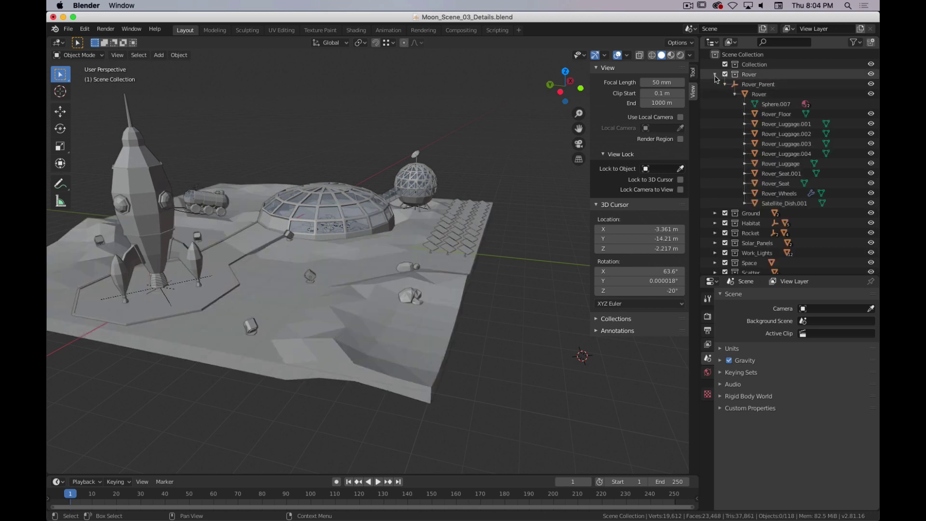
pyautogui.click(714, 76)
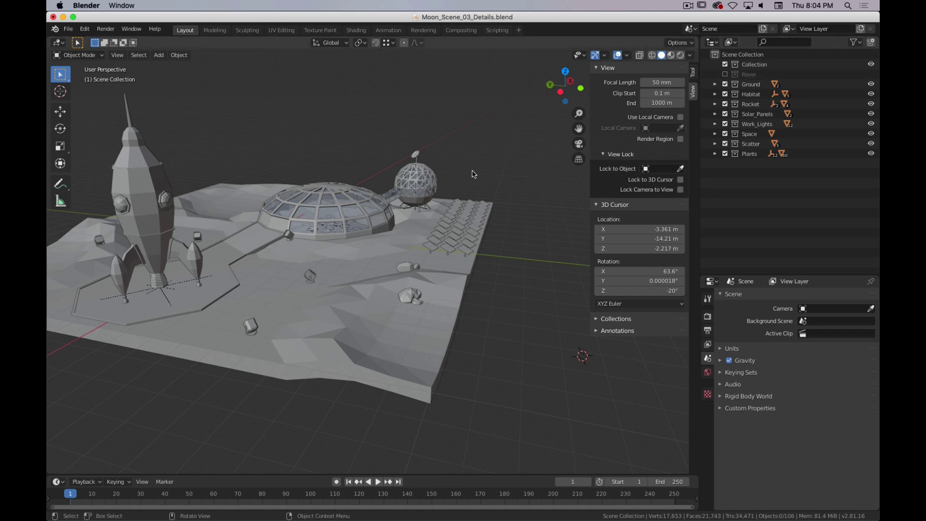
pyautogui.click(724, 74)
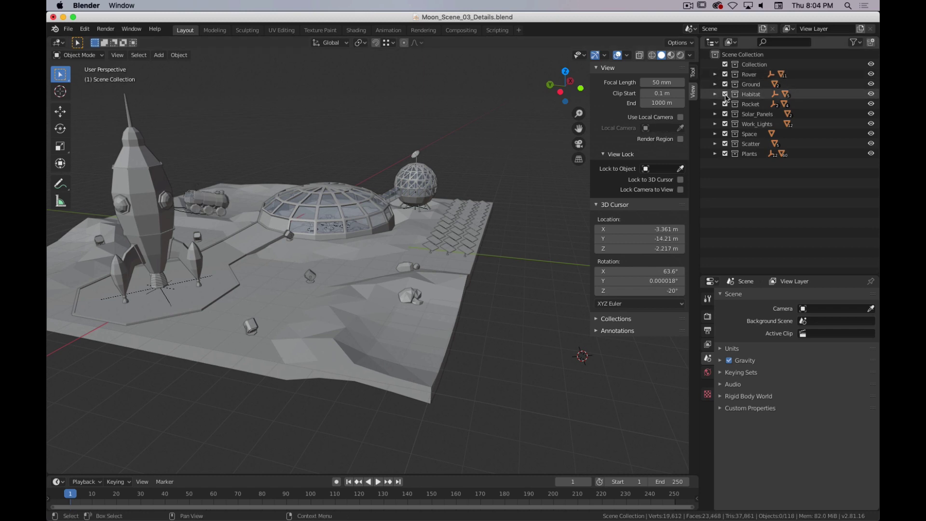
# Exclude and re-include the Habitat collection in the view layer, and look over the whole moon base
pyautogui.click(725, 94)
pyautogui.click(725, 94)
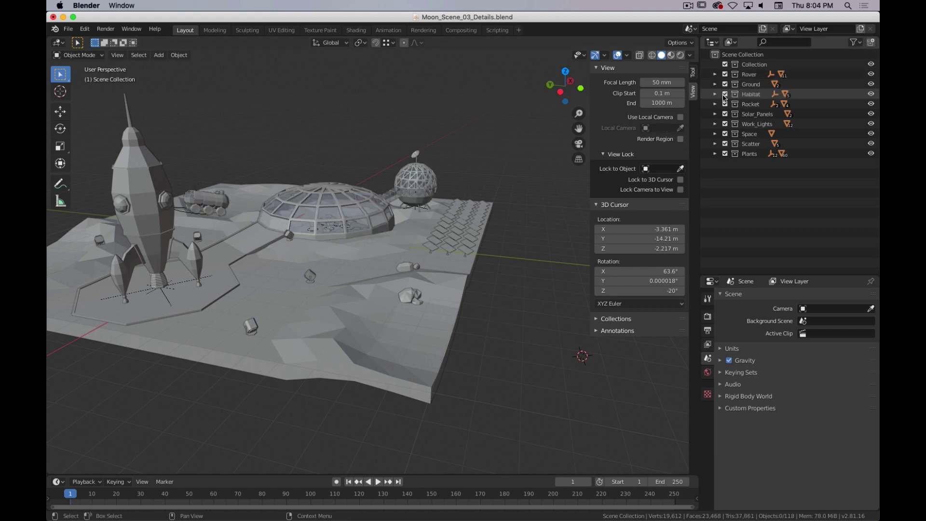
pyautogui.click(725, 124)
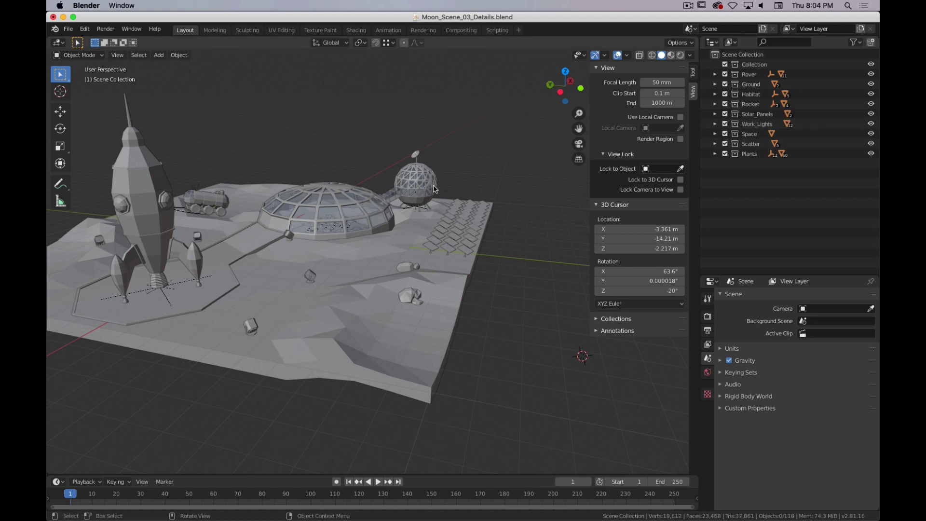
pyautogui.moveTo(467, 204); pyautogui.dragTo(404, 217, button='middle')
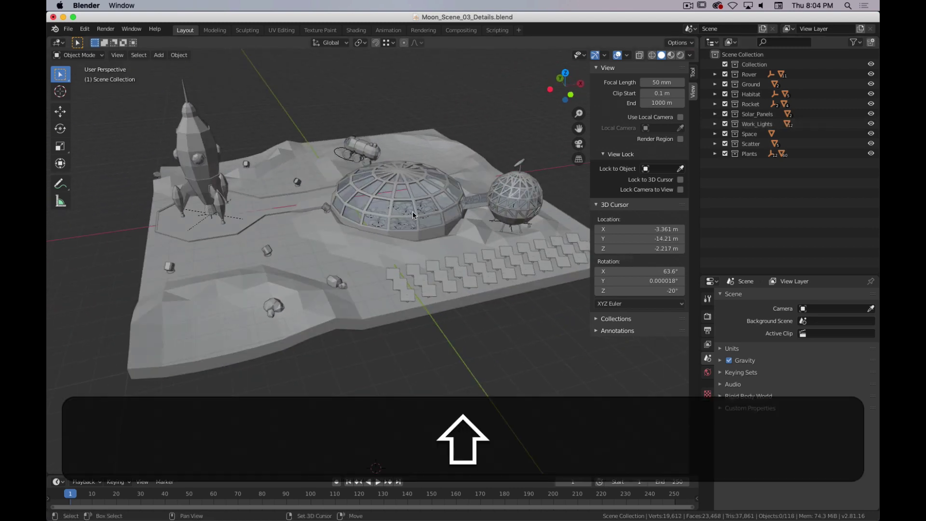
pyautogui.press('shift+super+period')
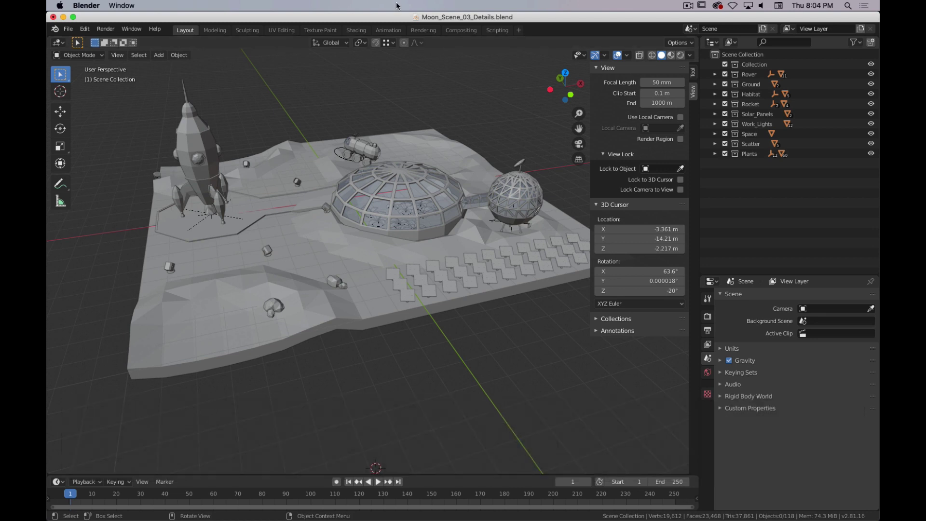
# Expand the Scatter collection and inspect the Rock_B mesh in Edit Mode
pyautogui.click(714, 144)
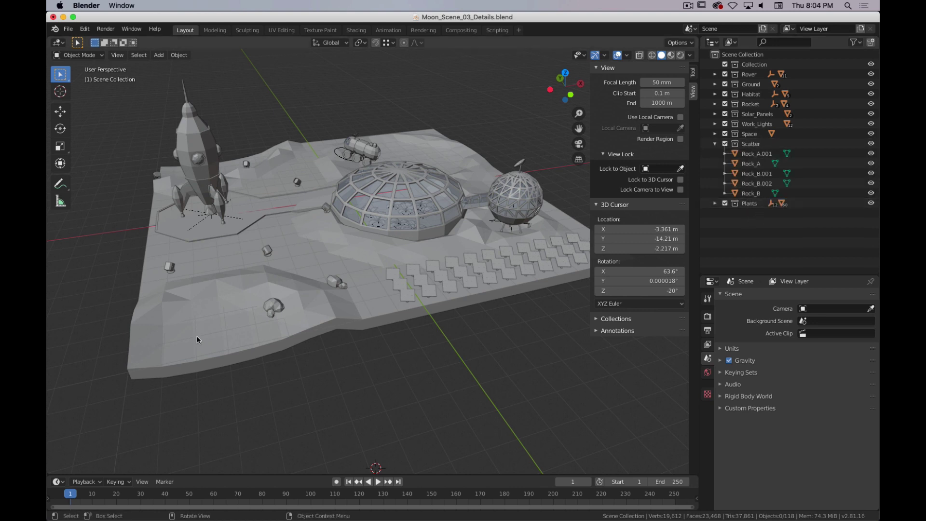
pyautogui.keyDown('shift'); pyautogui.click(270, 307); pyautogui.keyUp('shift')
pyautogui.scroll(8, 337, 275)
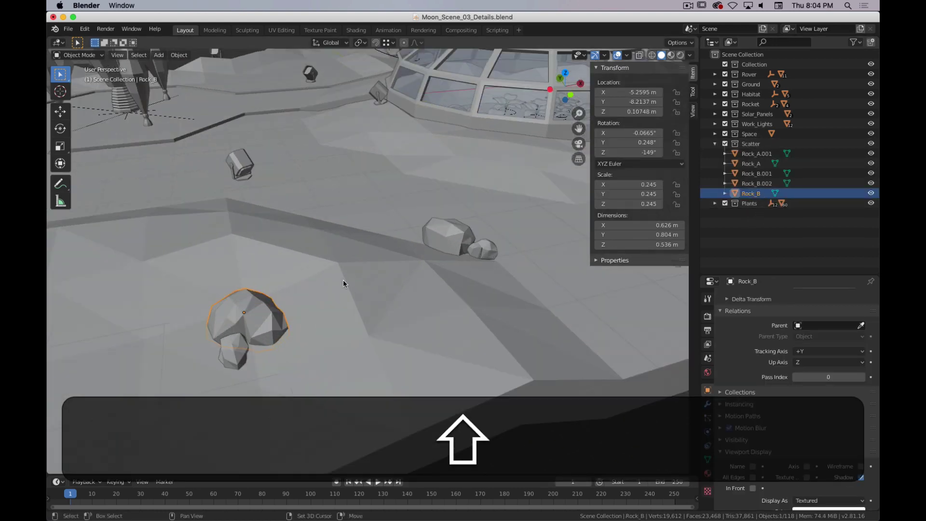
pyautogui.scroll(5, 386, 244)
pyautogui.scroll(-4, 395, 232)
pyautogui.press('Tab')
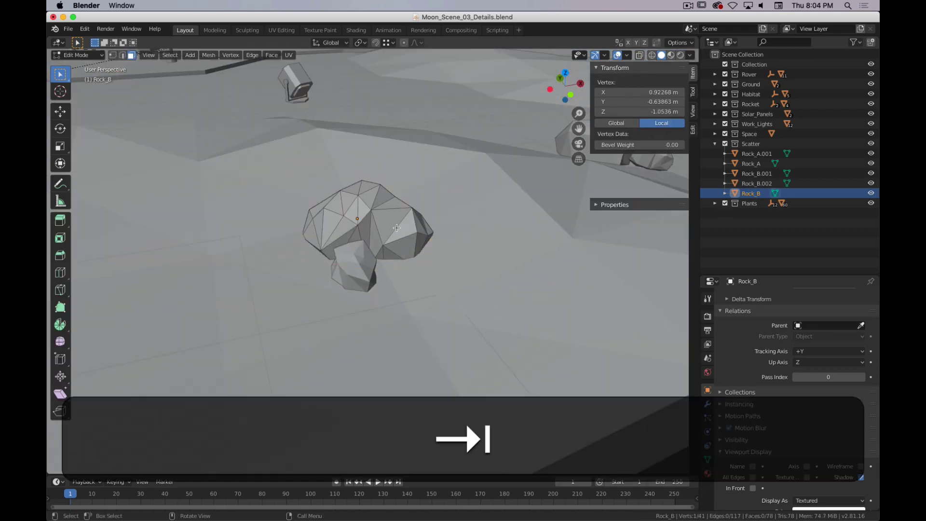
pyautogui.moveTo(397, 231); pyautogui.dragTo(383, 235, button='middle')
pyautogui.scroll(-5, 341, 260)
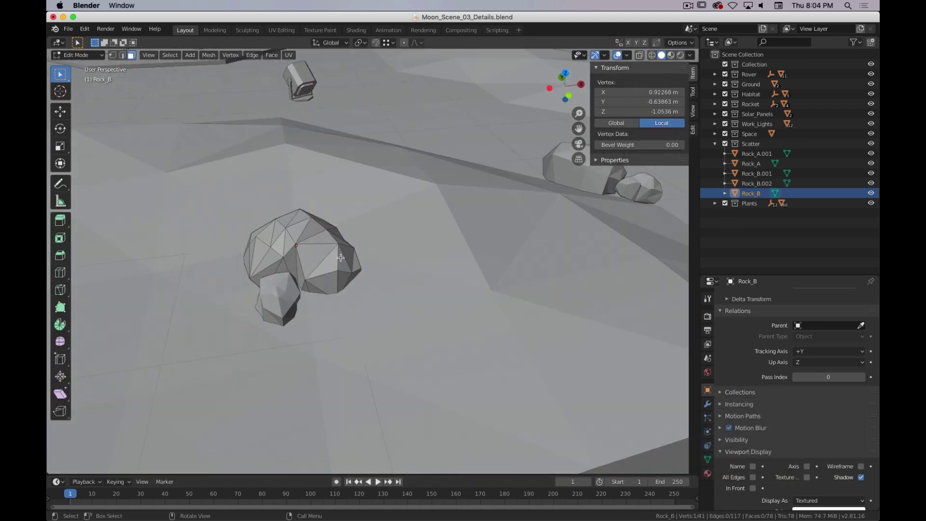
# Place the 3D cursor on the ground near the dome, add a 2 m cube inside the Rock_B mesh, and isolate it in local view
pyautogui.press('shift')
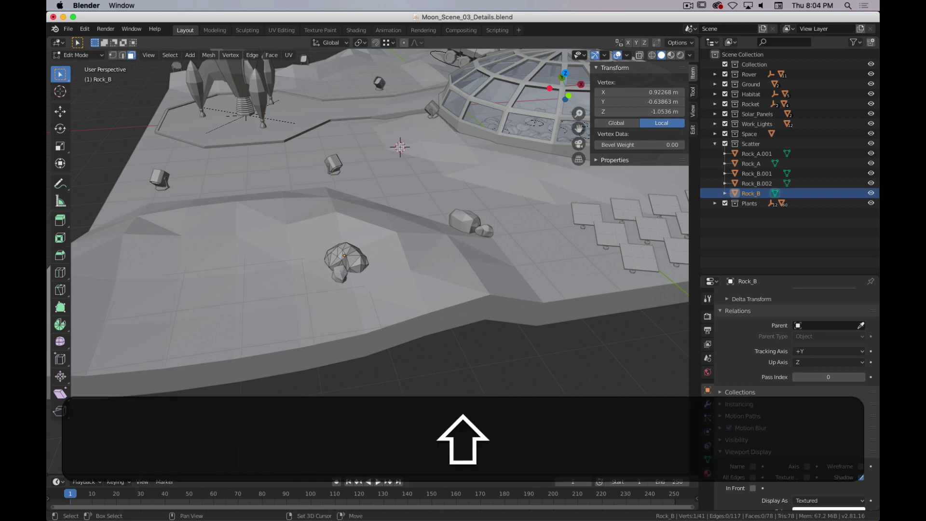
pyautogui.hotkey('shift', 'a')
pyautogui.click(396, 173)
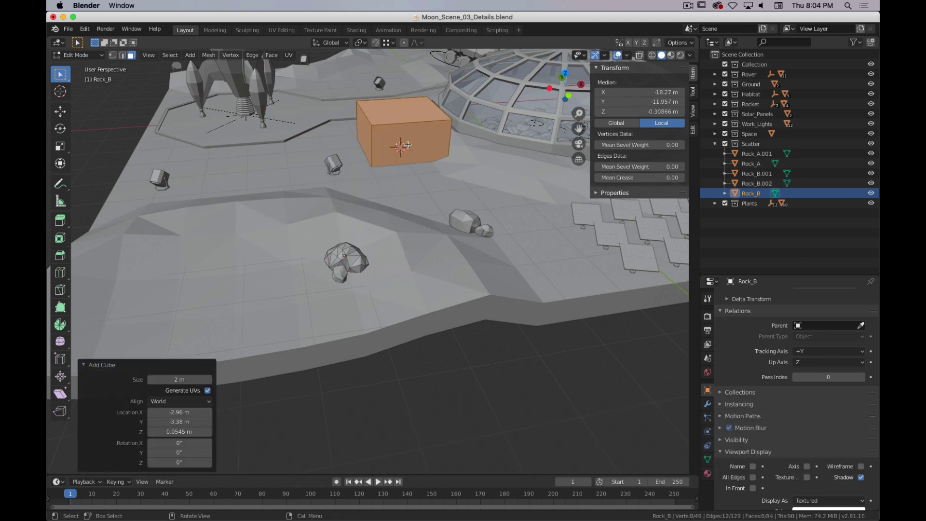
pyautogui.press('/')
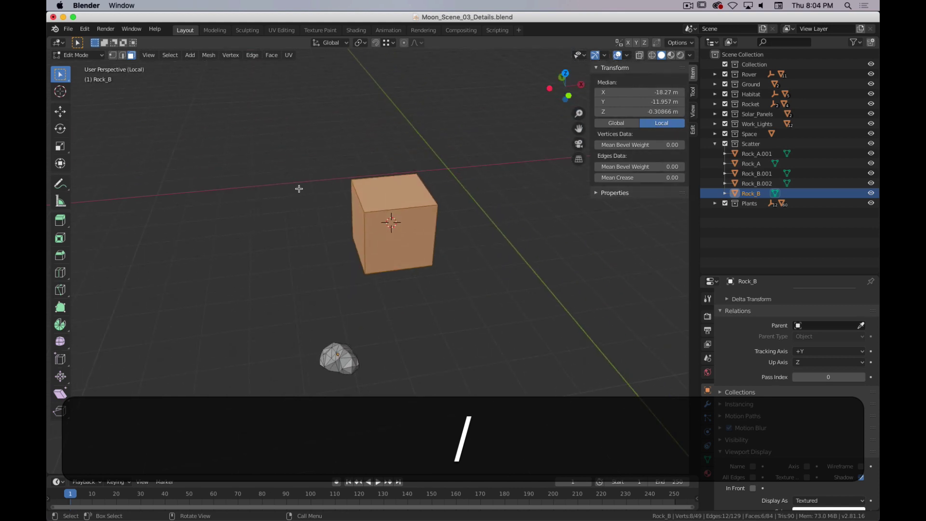
pyautogui.press('Tab')
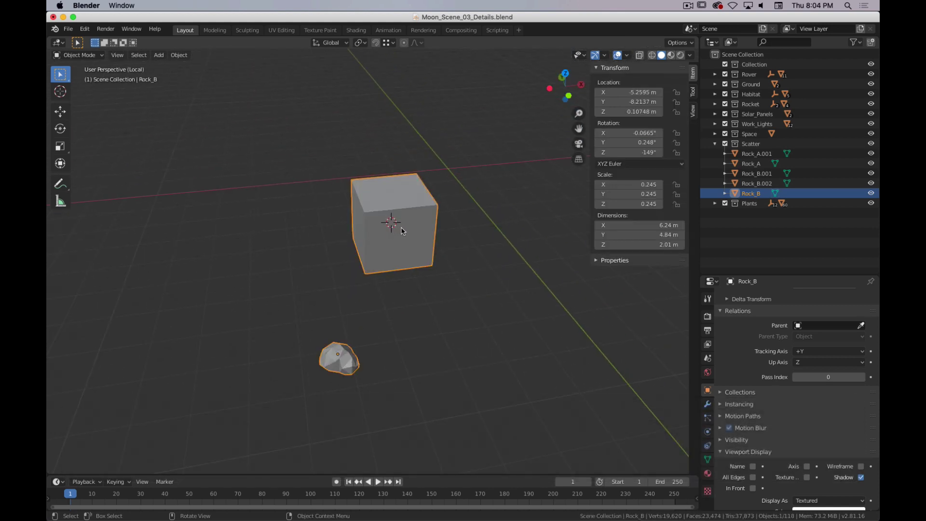
pyautogui.press('Tab')
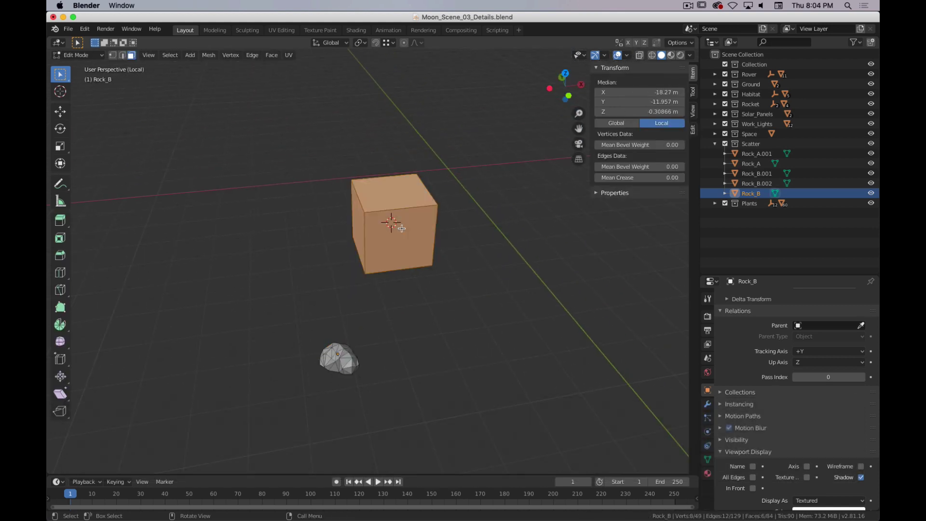
# Delete the cube geometry from the Rock_B mesh and return to Object Mode
pyautogui.press('x')
pyautogui.click(398, 224)
pyautogui.press('Tab')
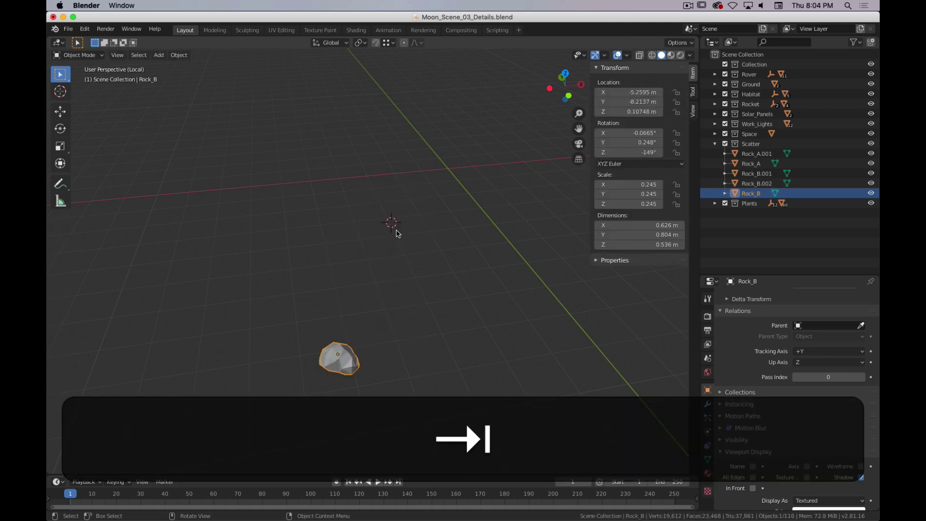
# Add a 2 m mesh cube as a separate object at the 3D cursor
pyautogui.hotkey('shift', 'a')
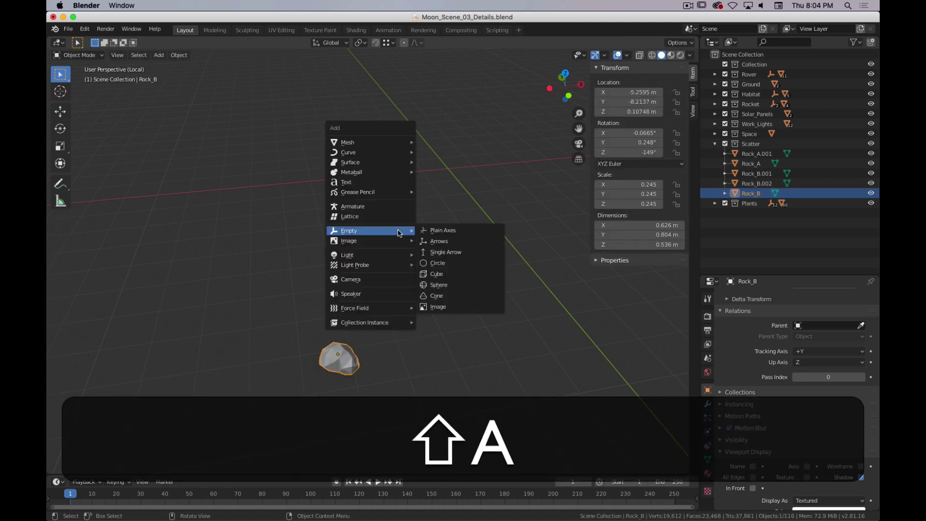
pyautogui.moveTo(386, 142)
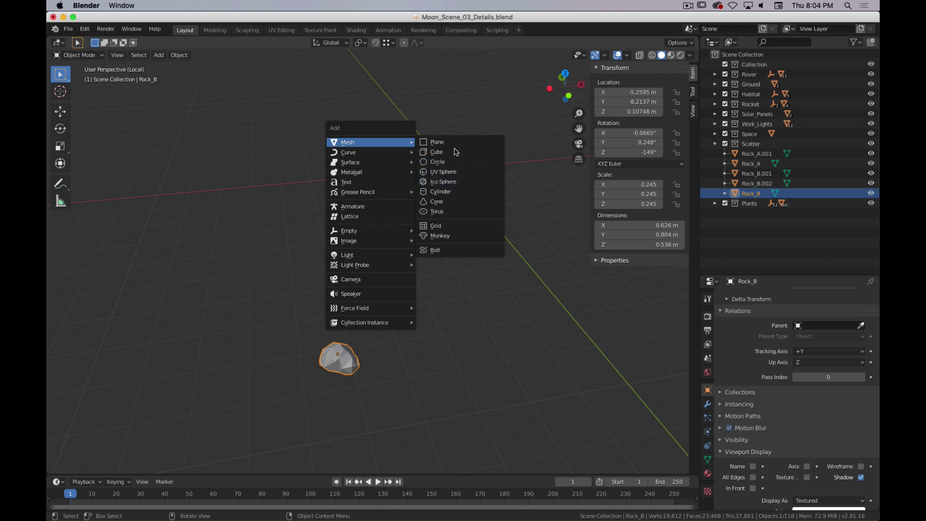
pyautogui.click(455, 152)
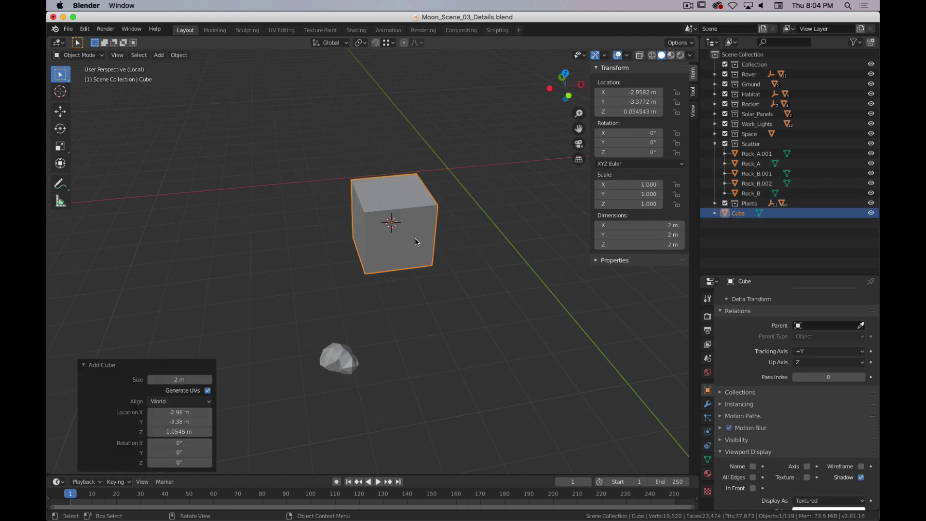
pyautogui.press('KP_Divide')
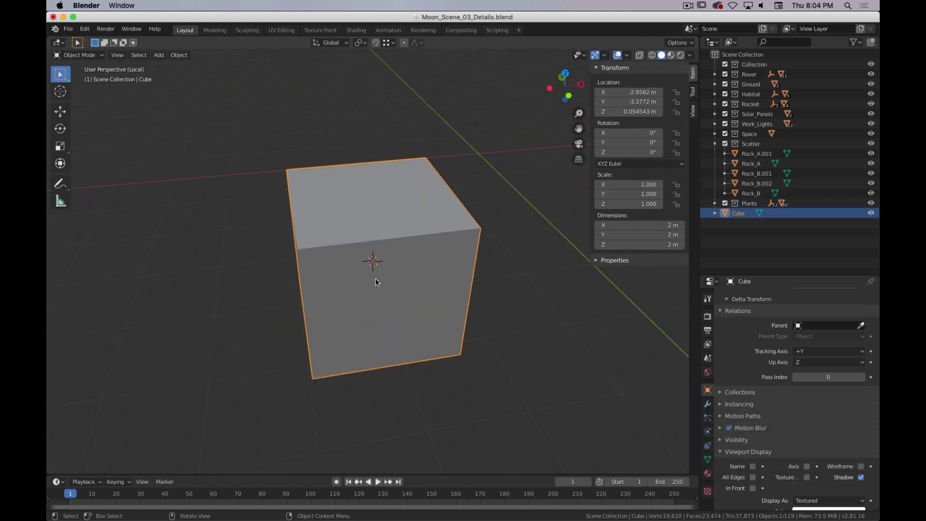
# Subdivide the new cube's faces once in Edit Mode and switch to vertex selection
pyautogui.press('Tab')
pyautogui.rightClick(385, 72)
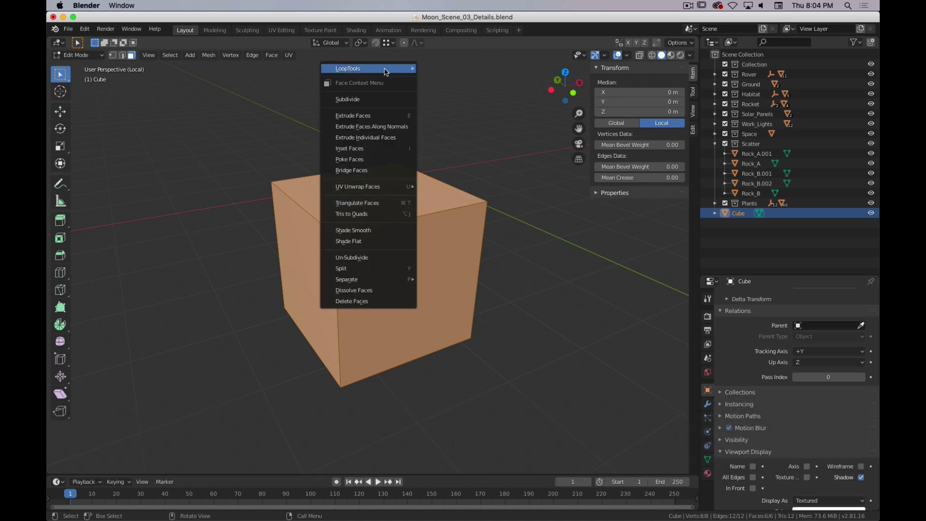
pyautogui.click(386, 100)
pyautogui.moveTo(376, 227); pyautogui.dragTo(384, 210, button='middle')
pyautogui.press('1')
pyautogui.scroll(-3, 430, 264)
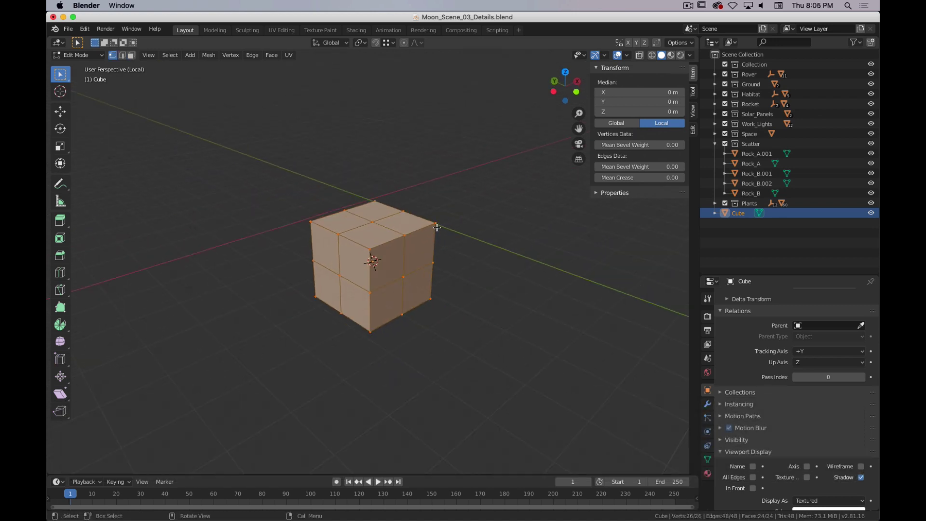
# Move a top corner, a top edge midpoint and a vertical edge midpoint of the cube individually to start an irregular rock shape
pyautogui.click(437, 231)
pyautogui.press('g')
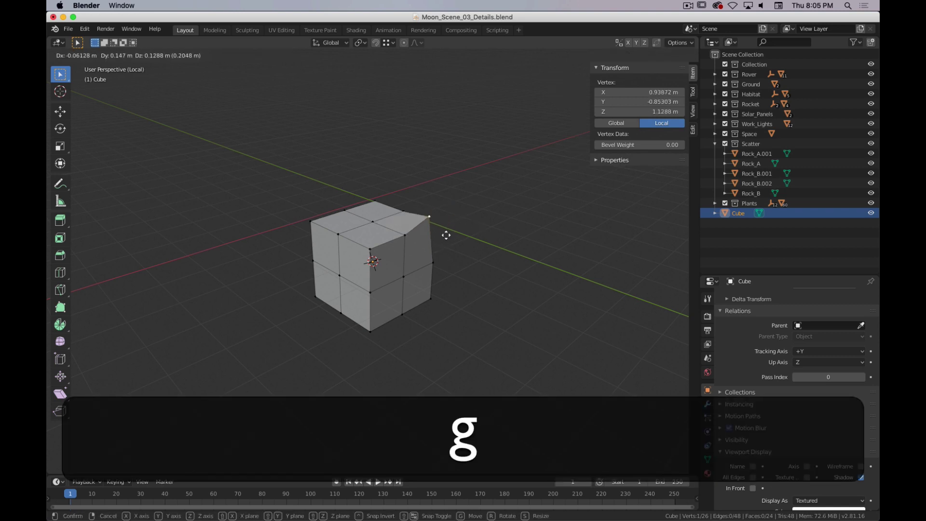
pyautogui.click(423, 226)
pyautogui.moveTo(342, 236); pyautogui.dragTo(337, 237)
pyautogui.click(338, 236)
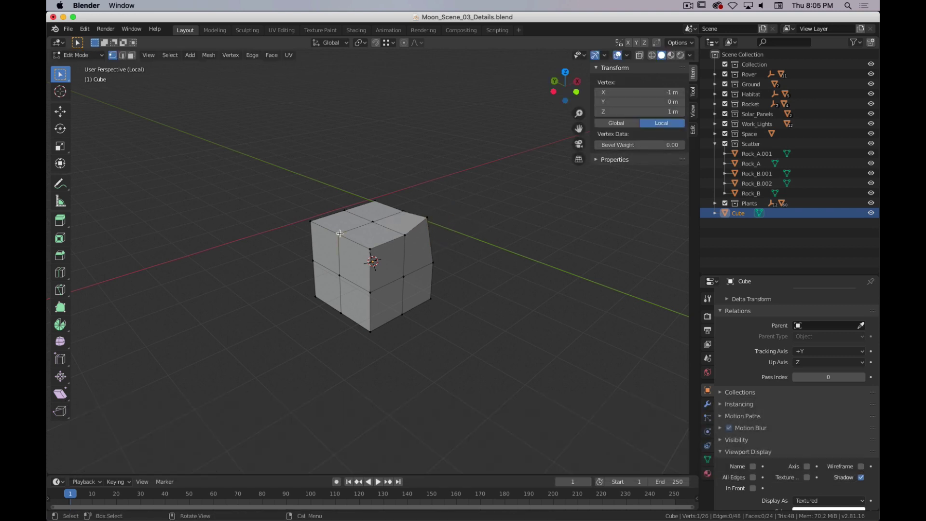
pyautogui.rightClick(341, 238)
pyautogui.press('g')
pyautogui.click(309, 245)
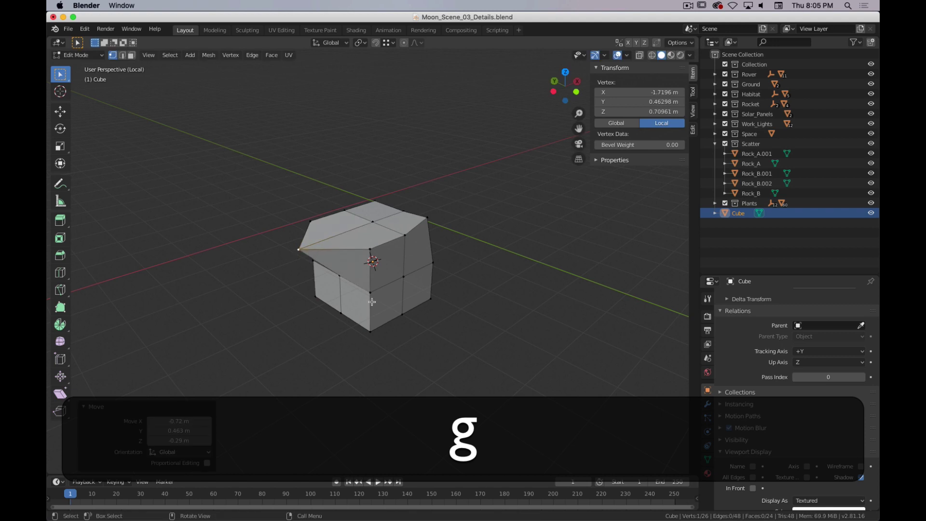
pyautogui.click(370, 292)
pyautogui.press('g')
pyautogui.click(347, 311)
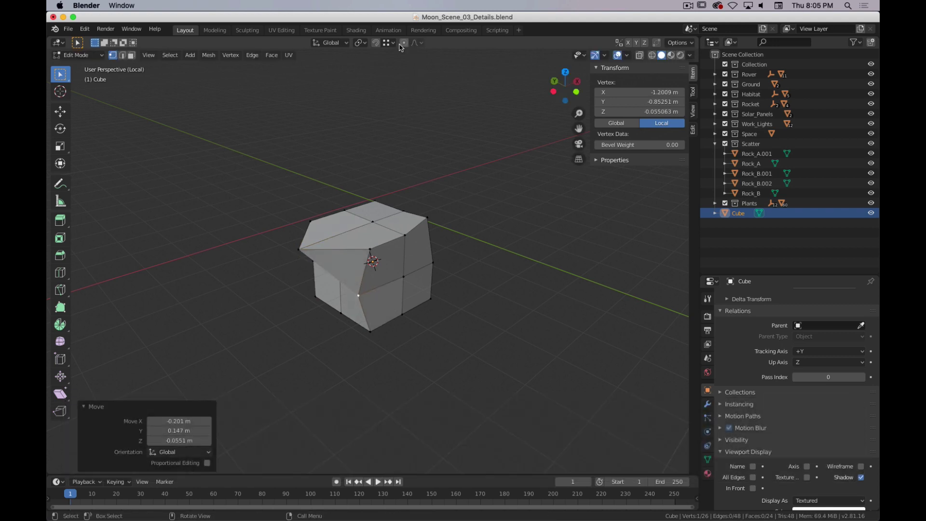
# Enable proportional editing and pull two side vertices outward with a smooth falloff of size 1.21
pyautogui.click(423, 294)
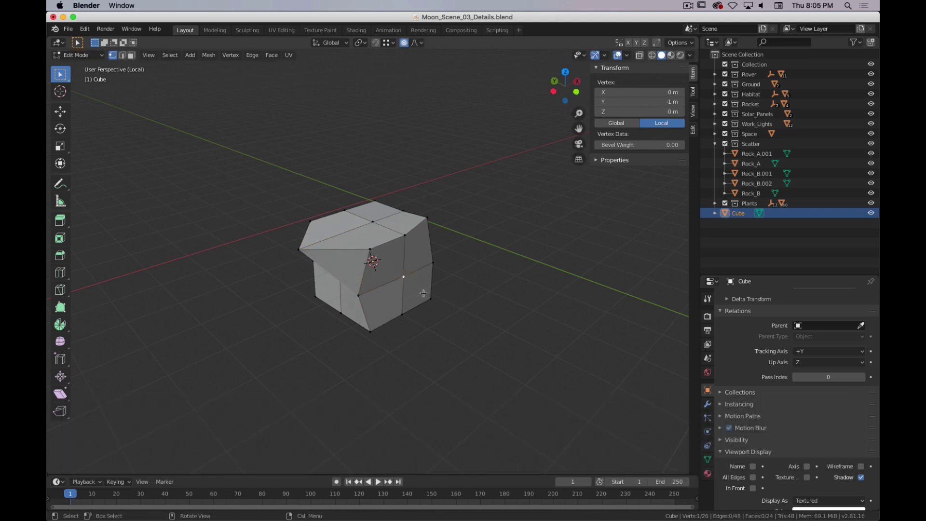
pyautogui.press('g')
pyautogui.click(457, 307)
pyautogui.moveTo(479, 272); pyautogui.dragTo(414, 268, button='middle')
pyautogui.press('g')
pyautogui.click(456, 266)
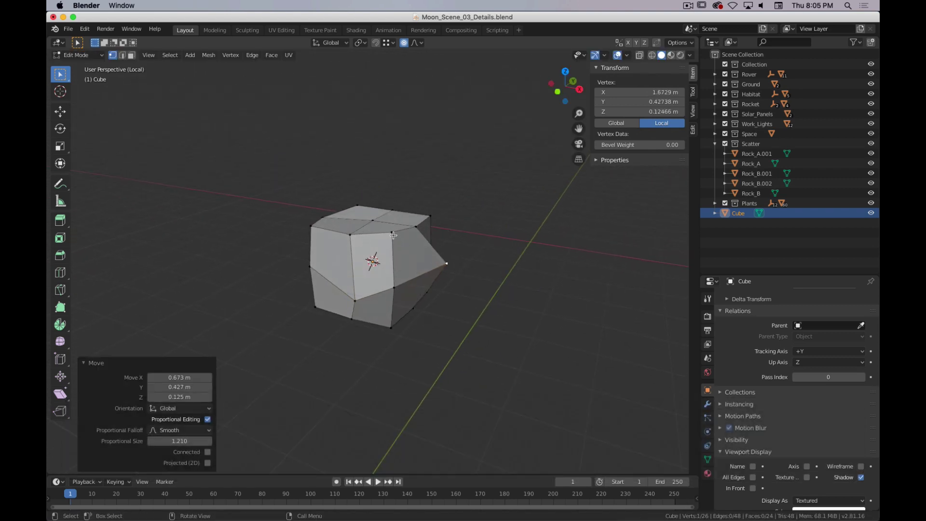
# Pull a top corner vertex outward and slightly upward with a proportional size of about 1.46
pyautogui.click(394, 235)
pyautogui.press('g')
pyautogui.scroll(6, 423, 243)
pyautogui.scroll(-10, 431, 243)
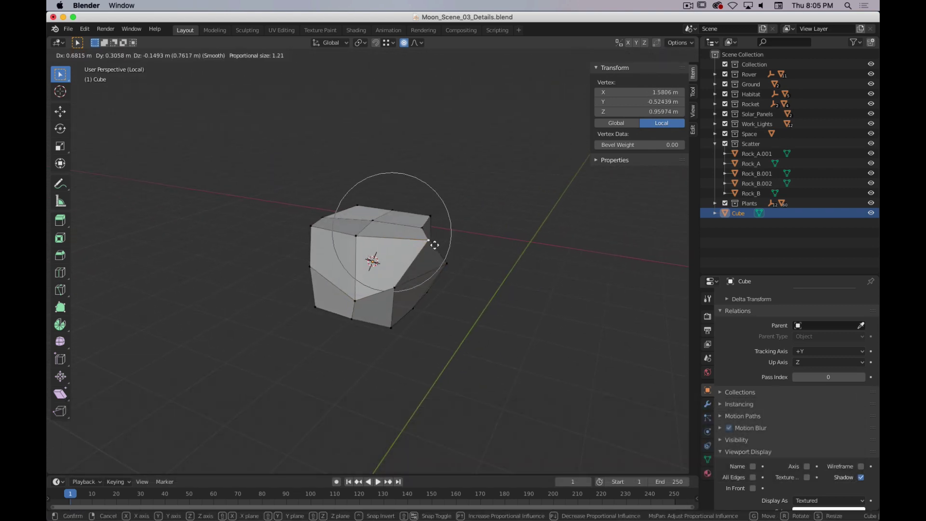
pyautogui.scroll(2, 436, 226)
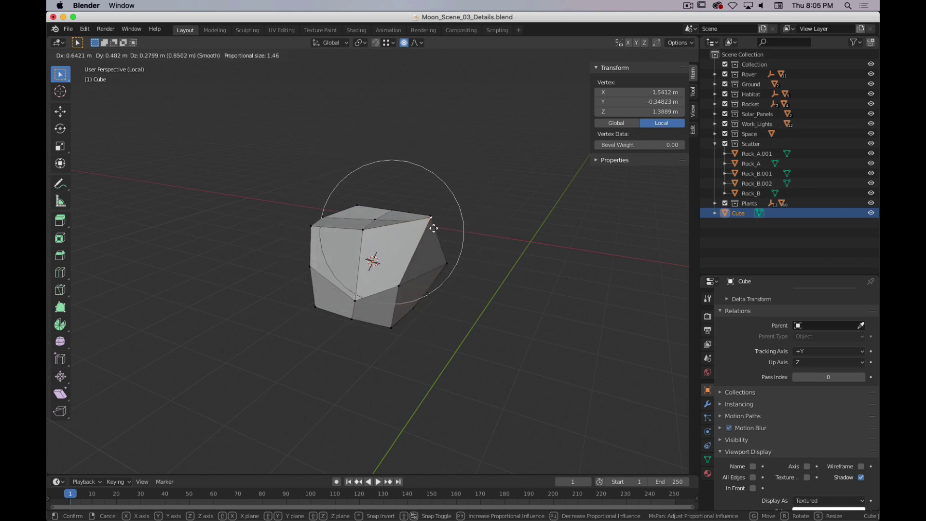
pyautogui.click(448, 234)
# Raise a top edge vertex and pull a side vertex outward and down using the smooth proportional falloff
pyautogui.moveTo(448, 234); pyautogui.dragTo(404, 222, button='middle')
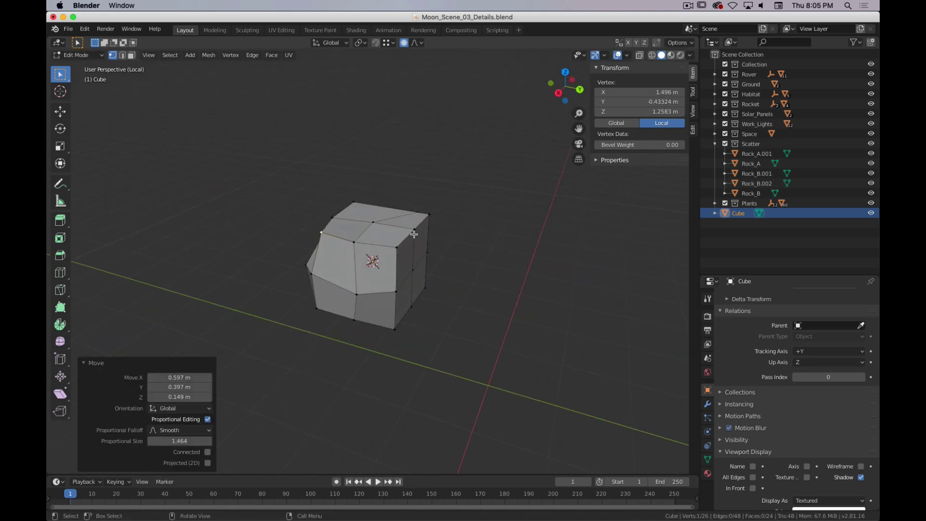
pyautogui.click(413, 234)
pyautogui.press('g')
pyautogui.click(430, 214)
pyautogui.moveTo(465, 235); pyautogui.dragTo(435, 228, button='middle')
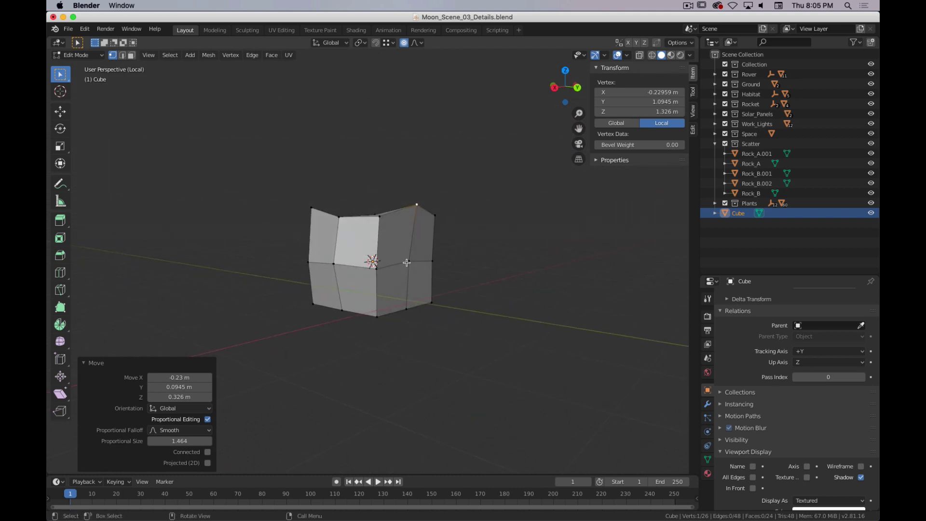
pyautogui.click(408, 263)
pyautogui.press('g')
pyautogui.click(471, 289)
pyautogui.moveTo(507, 246); pyautogui.dragTo(466, 269, button='middle')
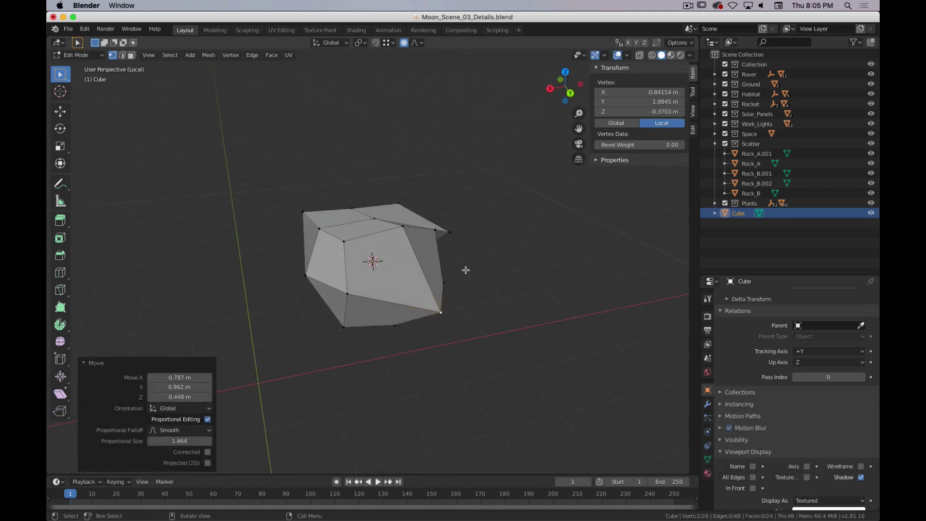
# Triangulate all faces of the deformed cube and deselect them to check the faceted rock shape
pyautogui.press('3')
pyautogui.click(395, 240)
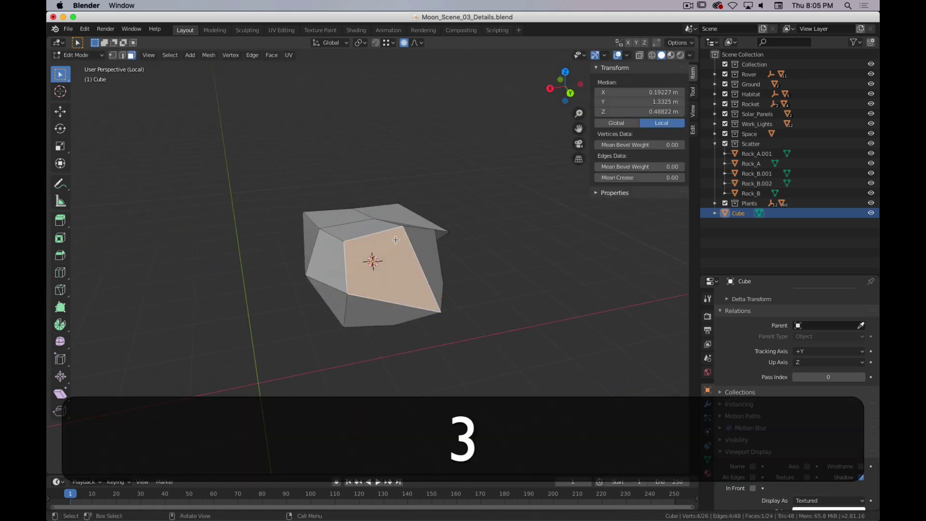
pyautogui.press('a')
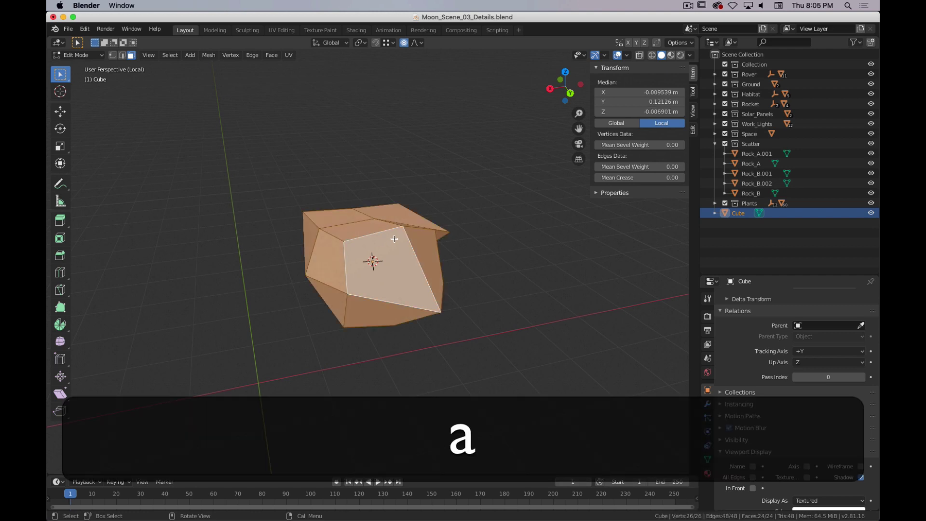
pyautogui.rightClick(394, 238)
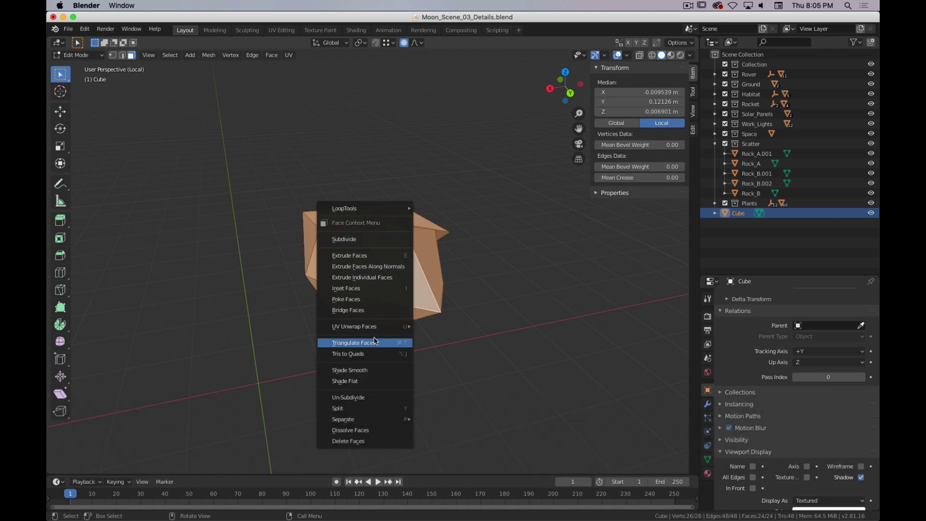
pyautogui.click(374, 341)
pyautogui.click(455, 332)
pyautogui.moveTo(455, 332); pyautogui.dragTo(383, 229, button='middle')
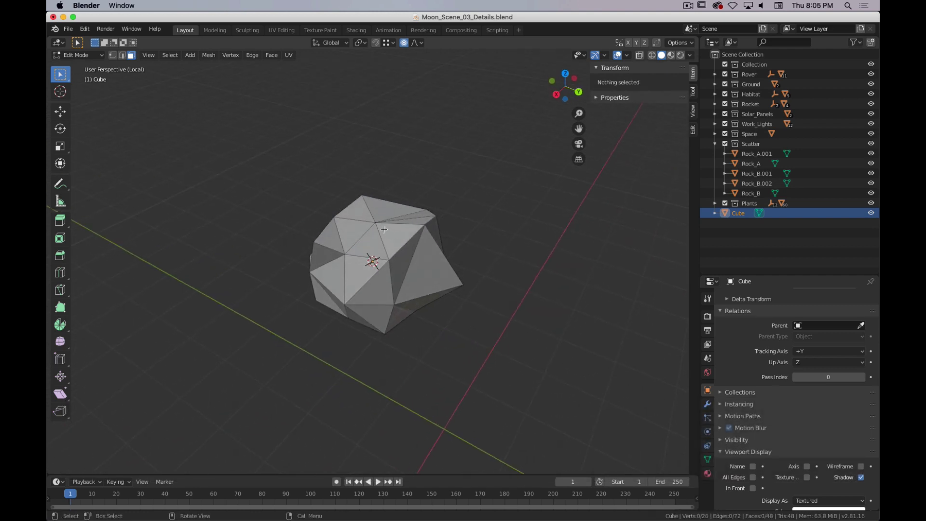
# Pull two adjacent top faces up and outward with smooth proportional size 1.46, and scale them to about 0.731
pyautogui.click(380, 227)
pyautogui.press('g')
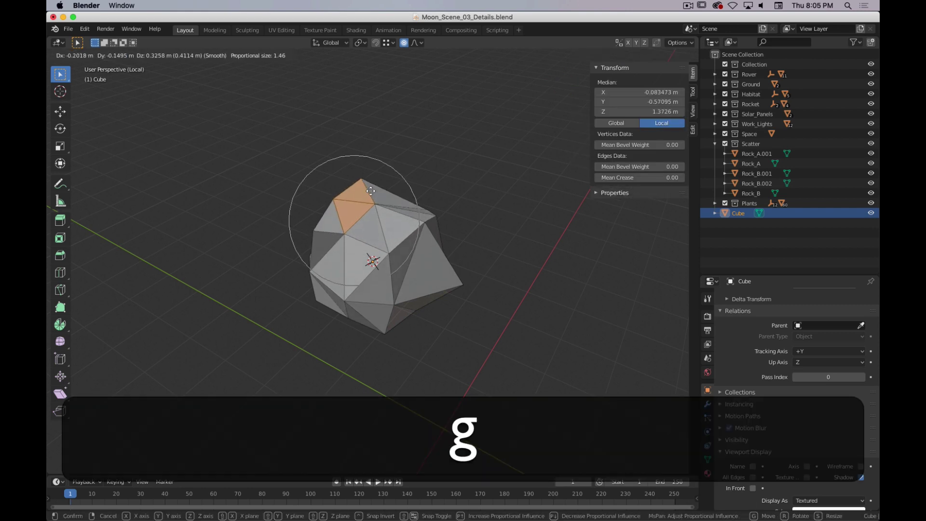
pyautogui.click(427, 245)
pyautogui.press('s')
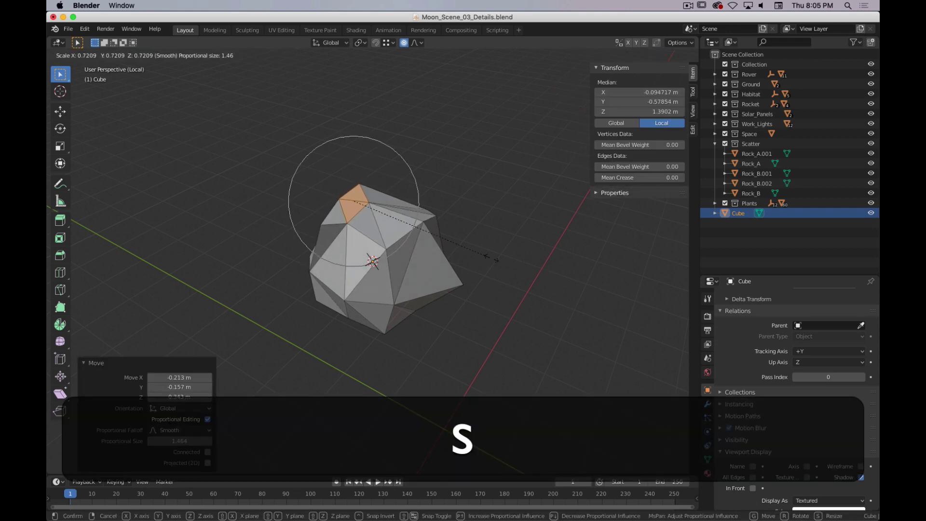
pyautogui.click(499, 270)
pyautogui.moveTo(498, 270); pyautogui.dragTo(459, 296, button='middle')
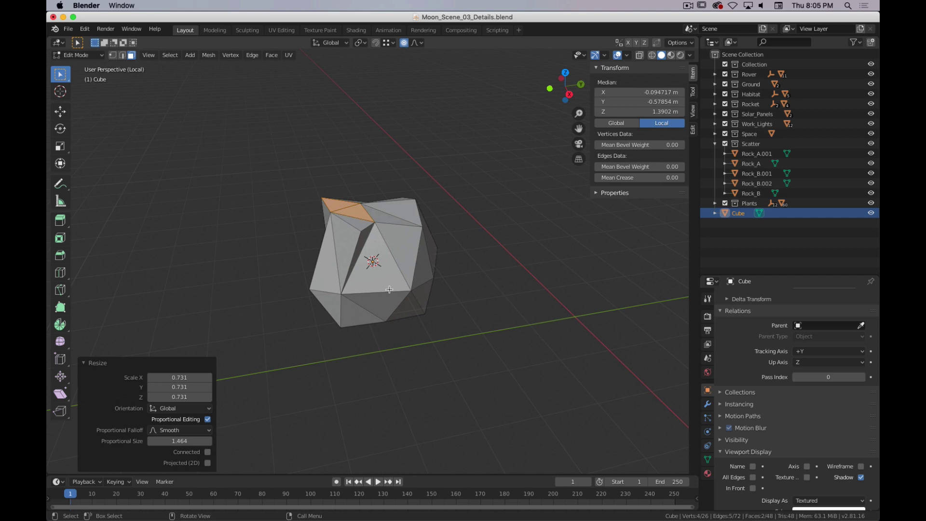
# Select the whole rock mesh and stretch it along the Y axis by about 1.458
pyautogui.press('a')
pyautogui.press('a')
pyautogui.press('a')
pyautogui.press('s')
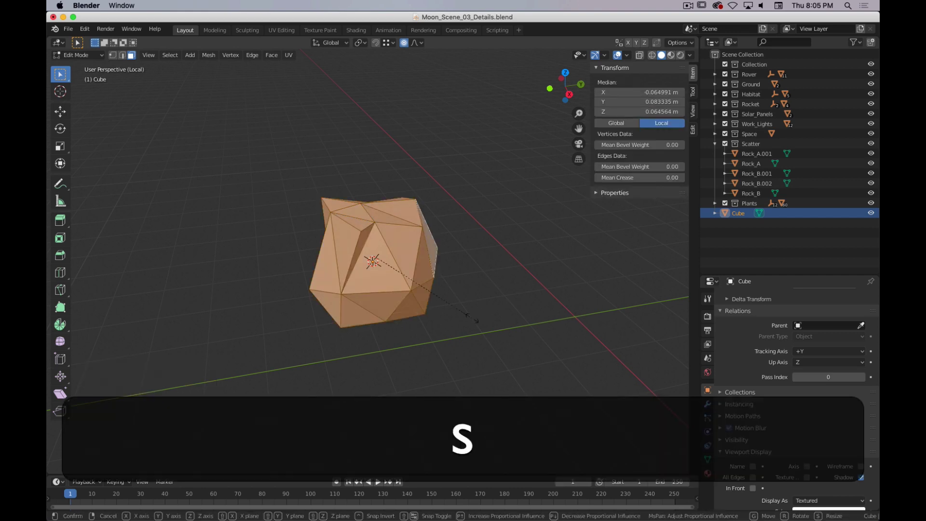
pyautogui.press('y')
pyautogui.click(357, 352)
pyautogui.moveTo(357, 352); pyautogui.dragTo(399, 324, button='middle')
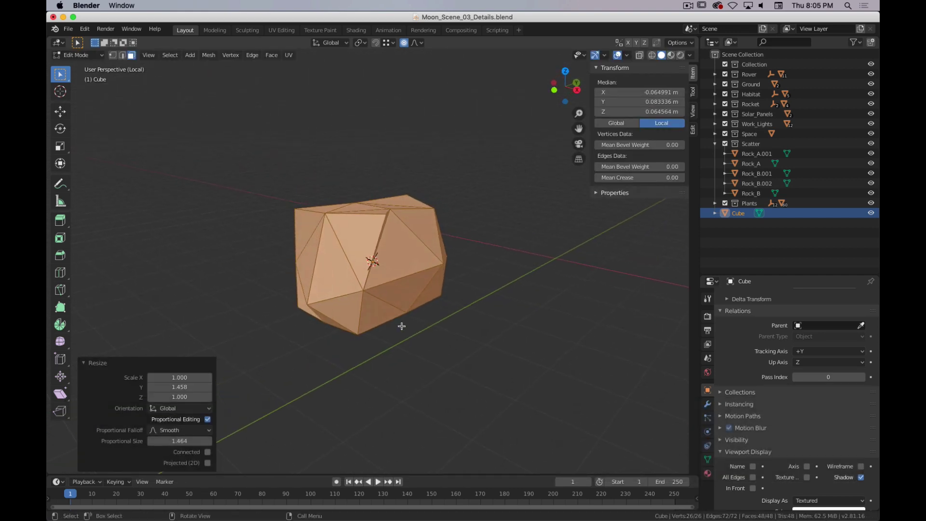
# Scale three adjacent side faces along the Z axis with proportional falloff and return to Object Mode
pyautogui.click(414, 267)
pyautogui.keyDown('shift'); pyautogui.click(414, 284); pyautogui.keyUp('shift')
pyautogui.keyDown('shift'); pyautogui.click(430, 234); pyautogui.keyUp('shift')
pyautogui.press('s')
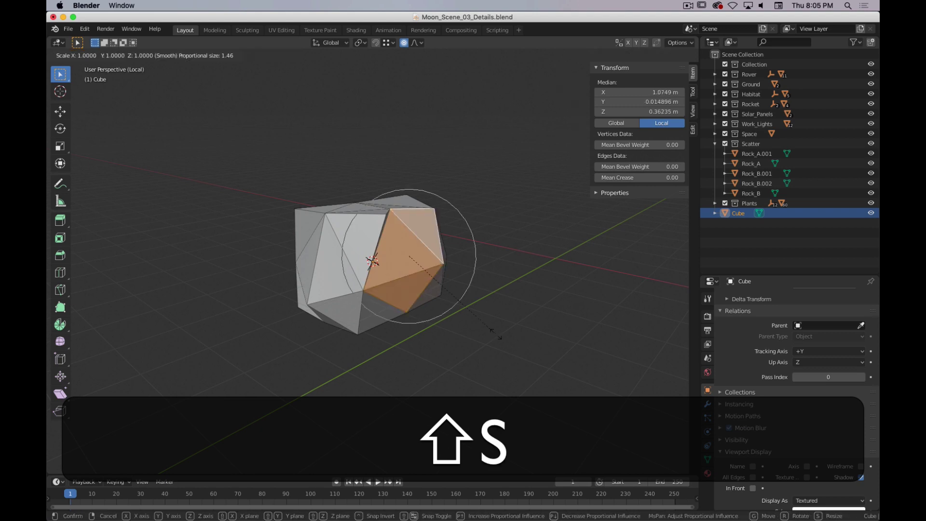
pyautogui.press('z')
pyautogui.click(474, 311)
pyautogui.moveTo(426, 314); pyautogui.dragTo(391, 267, button='middle')
pyautogui.press('Tab')
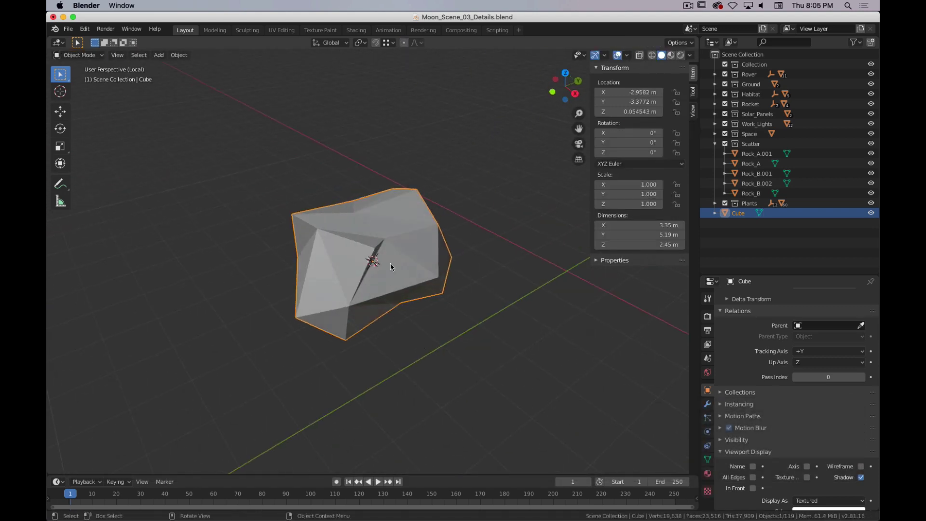
# Delete the demo rock and leave local view to show the full moon base scene
pyautogui.press('Delete')
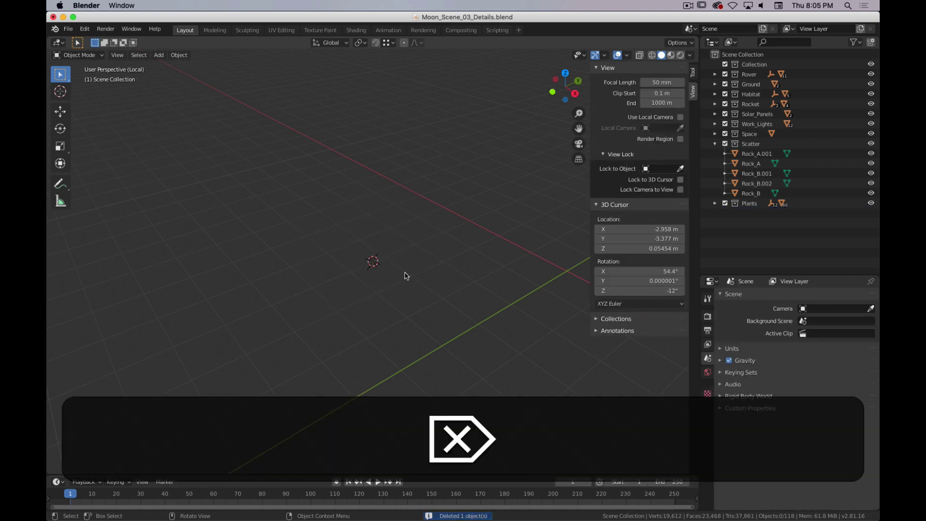
pyautogui.scroll(-5, 406, 275)
pyautogui.press('Tab')
pyautogui.press('/')
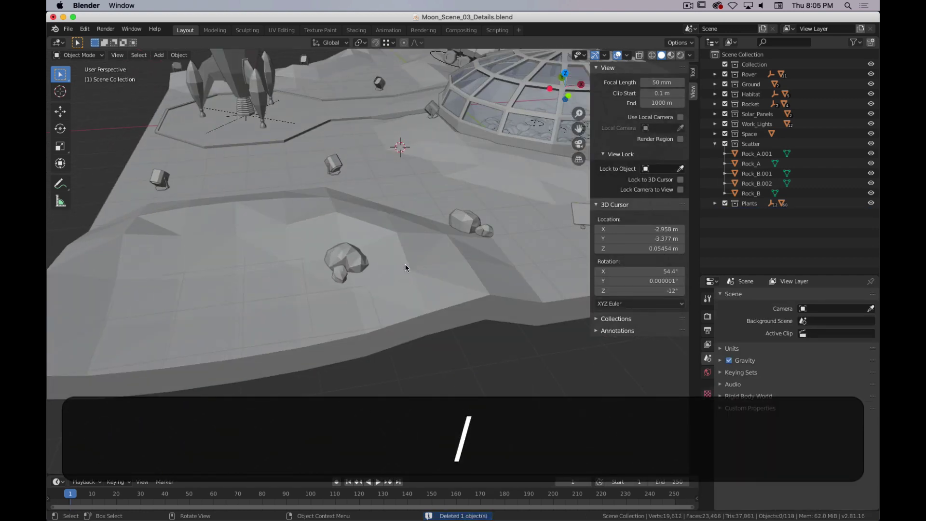
# Try a free trackball rotation on Rock_B, the larger rock of the cluster on the slope
pyautogui.click(346, 261)
pyautogui.scroll(4, 347, 261)
pyautogui.keyDown('shift'); pyautogui.moveTo(351, 297); pyautogui.dragTo(401, 287, button='middle'); pyautogui.keyUp('shift')
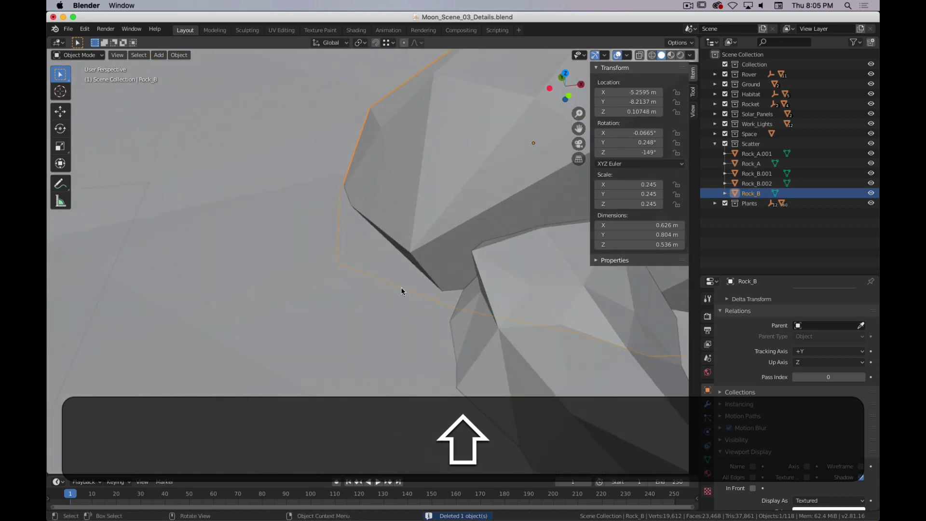
pyautogui.scroll(-1, 400, 288)
pyautogui.scroll(-2, 431, 274)
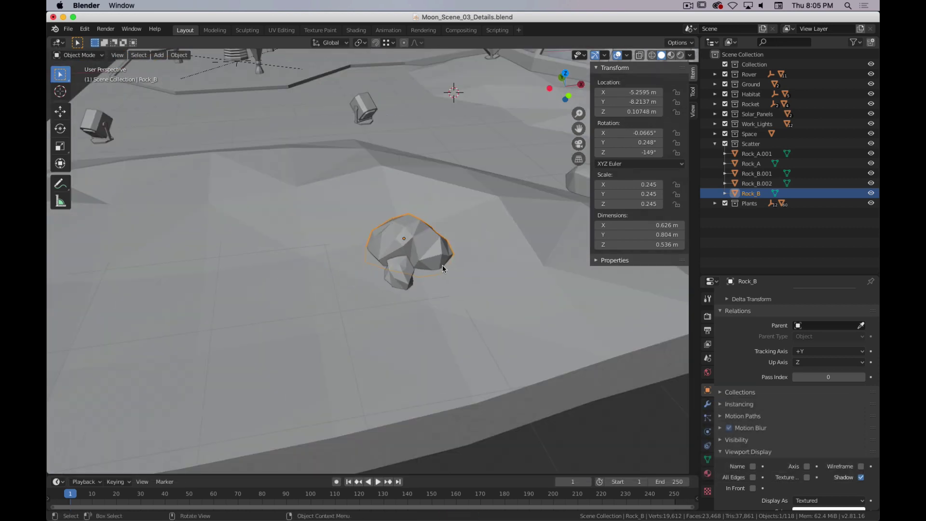
pyautogui.moveTo(442, 265); pyautogui.dragTo(421, 259, button='middle')
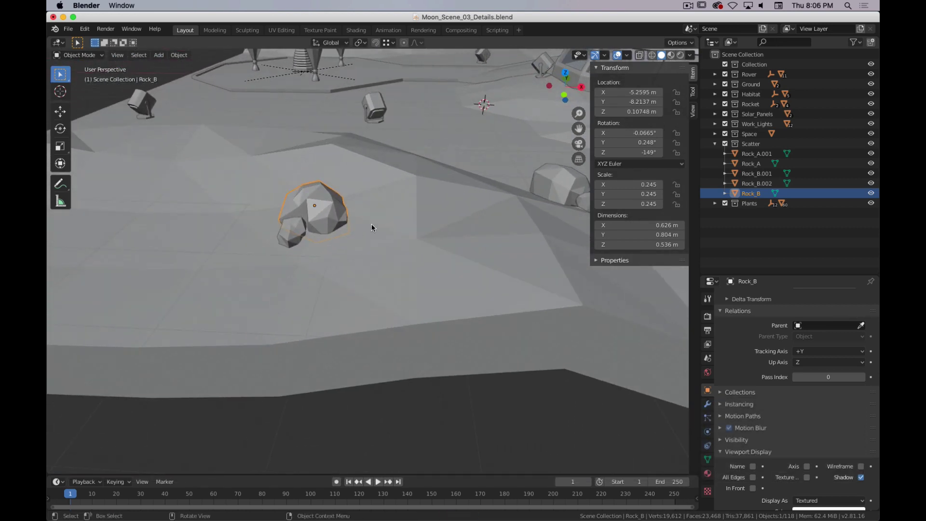
pyautogui.keyDown('shift'); pyautogui.moveTo(360, 238); pyautogui.dragTo(382, 236, button='middle'); pyautogui.keyUp('shift')
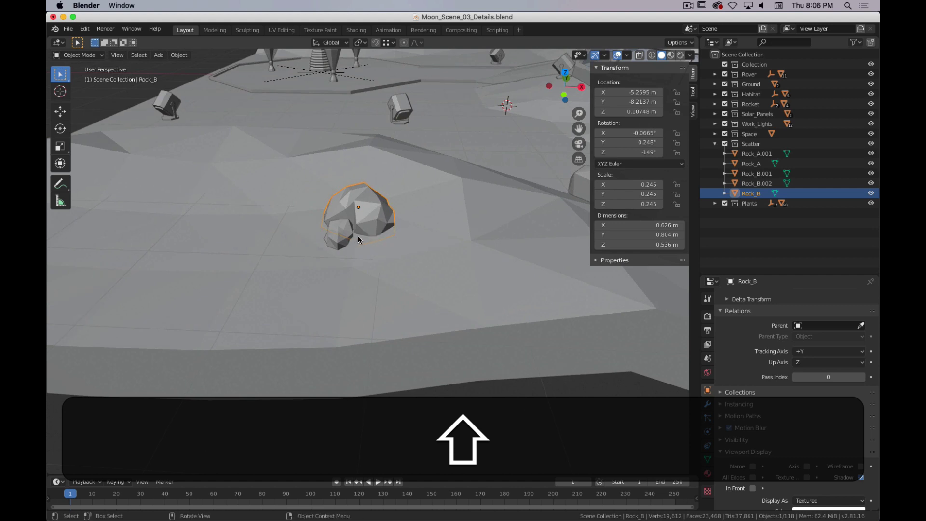
pyautogui.hotkey('shift', 'r')
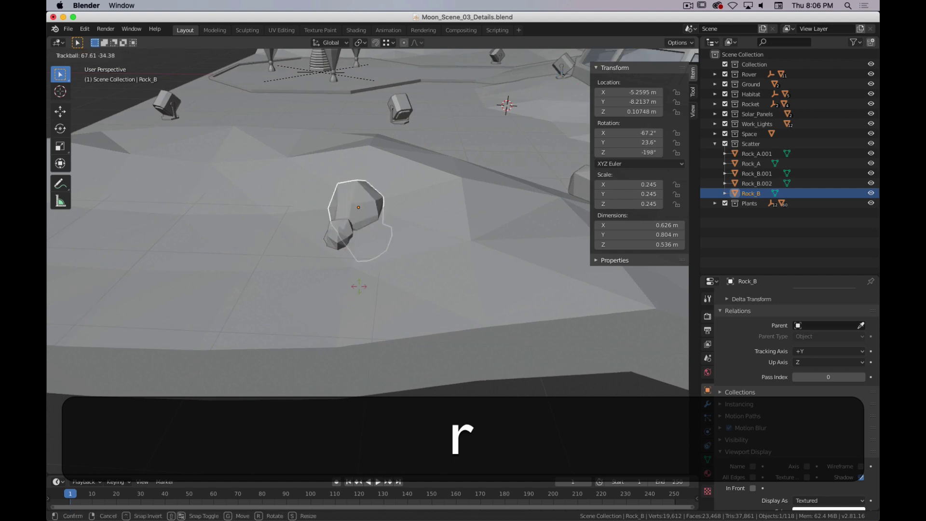
pyautogui.rightClick(378, 236)
# Examine how the small rock Rock_B.001 sits against the larger rock in the second cluster, and deselect it
pyautogui.moveTo(478, 242); pyautogui.dragTo(441, 262, button='middle')
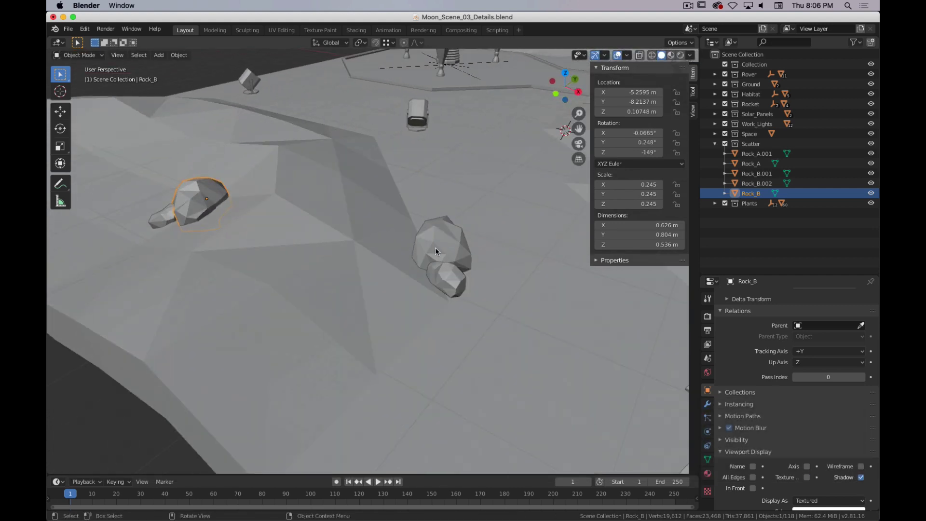
pyautogui.press('shift')
pyautogui.click(445, 279)
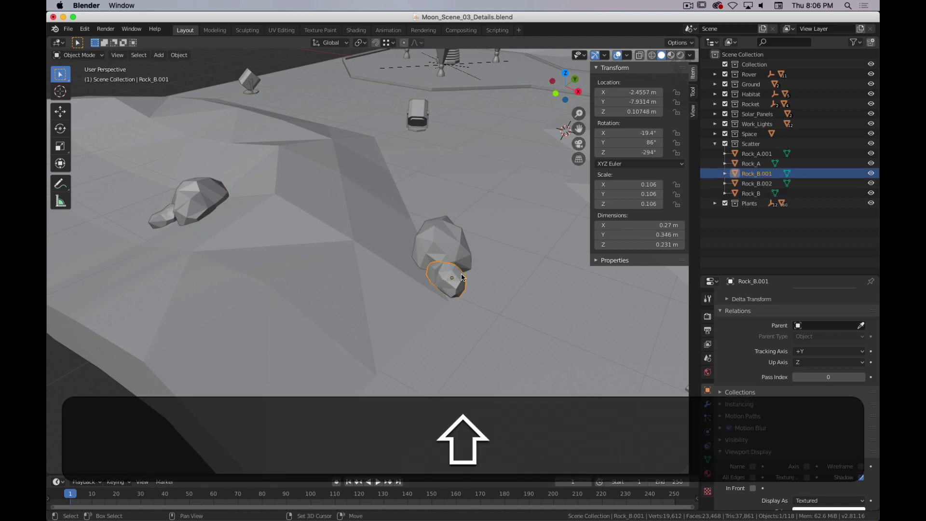
pyautogui.moveTo(476, 290); pyautogui.dragTo(326, 271, button='middle')
pyautogui.scroll(4, 339, 280)
pyautogui.scroll(-7, 286, 282)
pyautogui.click(204, 364)
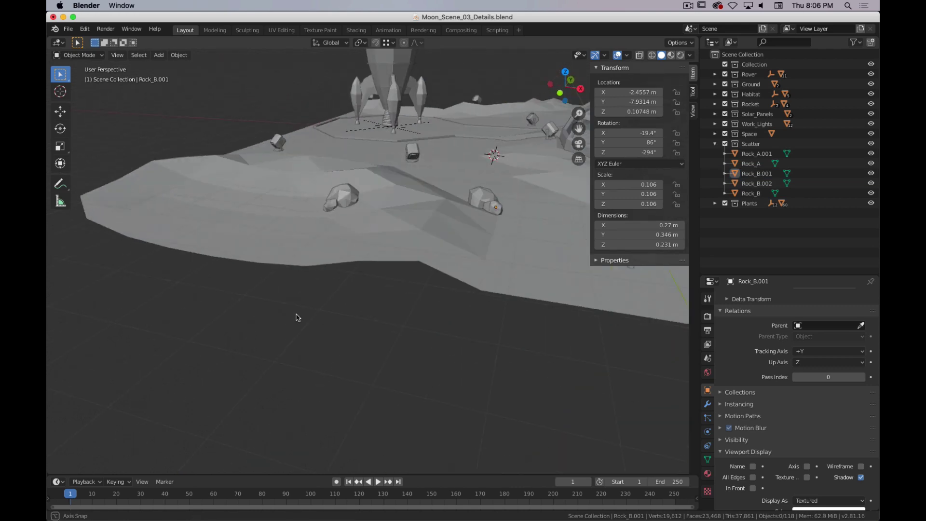